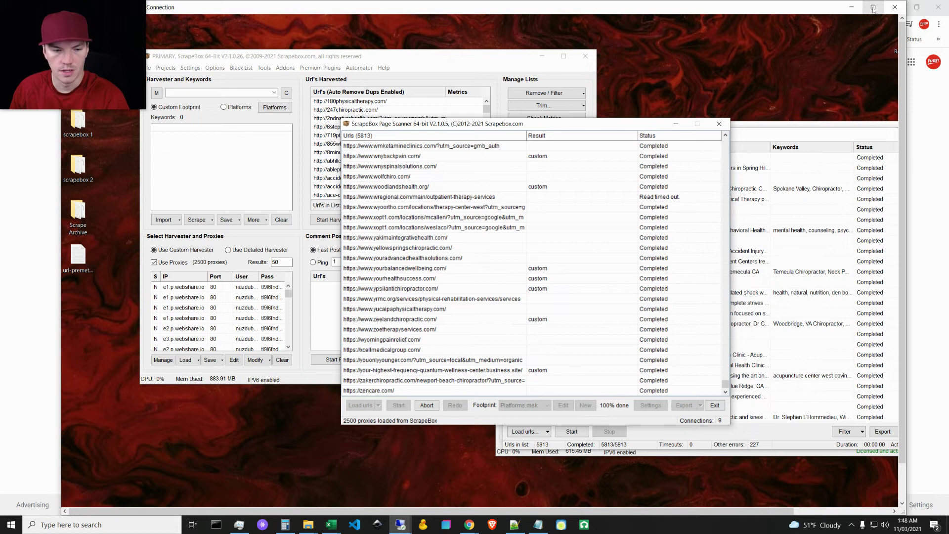
# Step: Maximize the remote desktop session and review the completed Page Scanner results from the start of the list
pyautogui.click(874, 8)
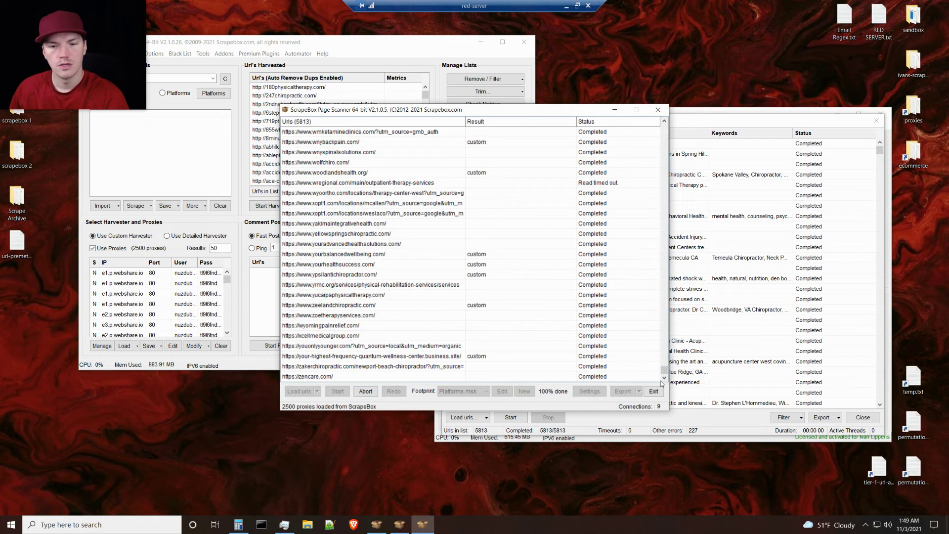
pyautogui.moveTo(664, 370); pyautogui.dragTo(649, 129)
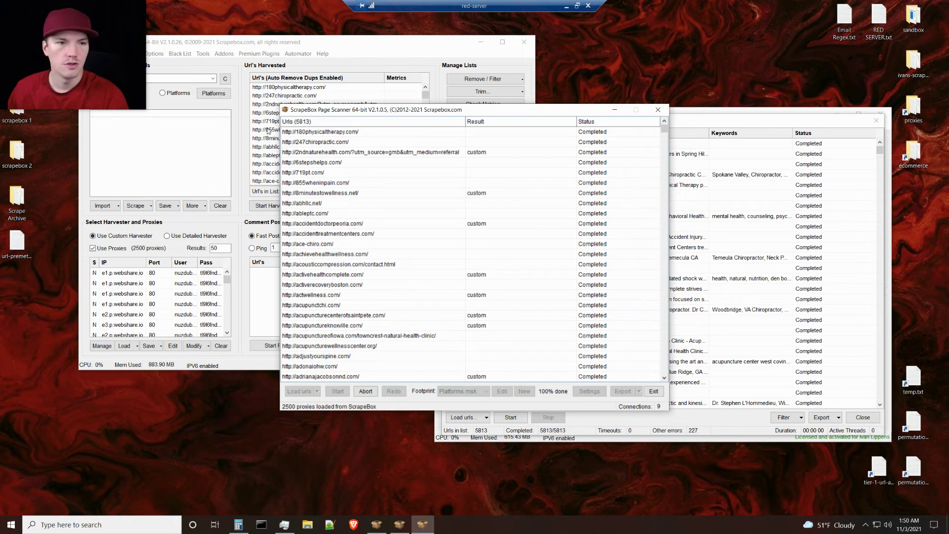
# Step: Try to launch another ScrapeBox Page Scanner 64-bit addon from the main ScrapeBox window
pyautogui.click(237, 44)
pyautogui.click(226, 54)
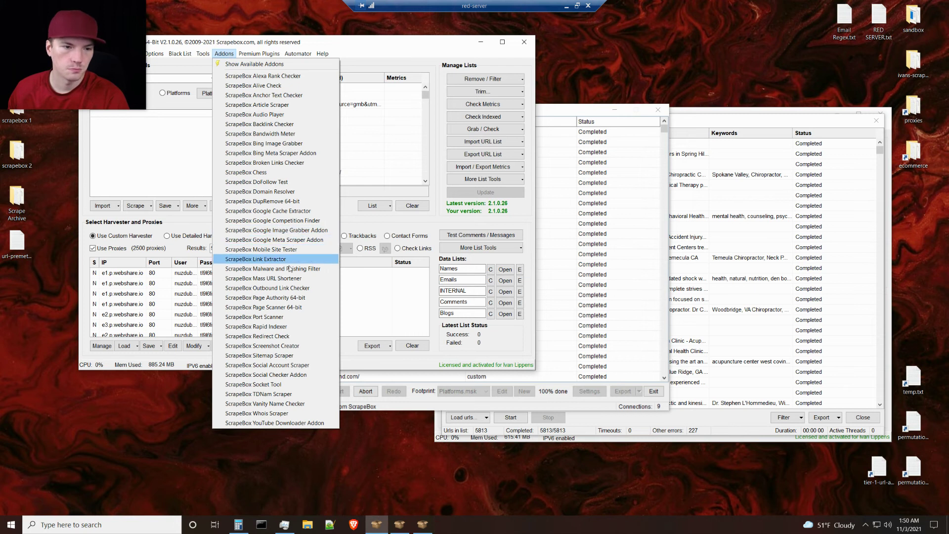
pyautogui.click(269, 308)
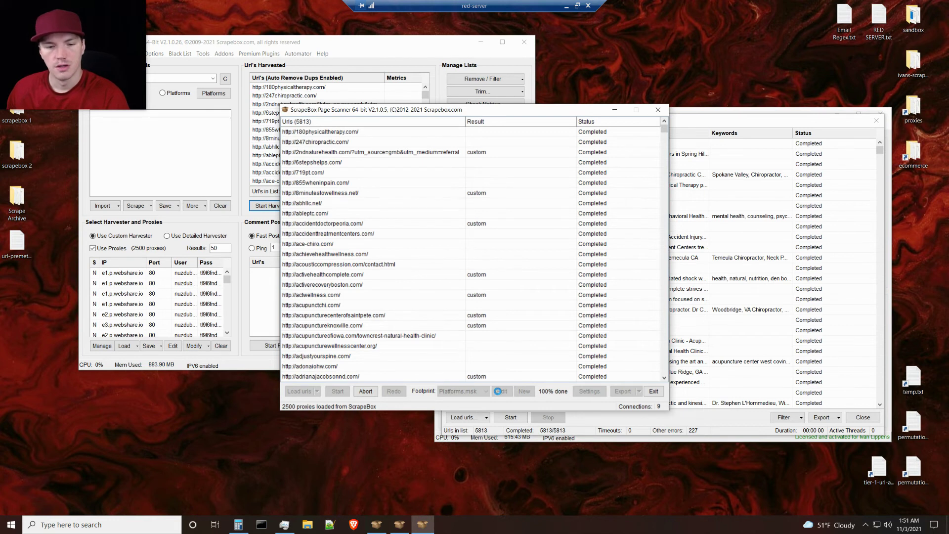
# Step: Check the running applications in Task Manager and examine the end of the completed Page Scanner results
pyautogui.click(234, 47)
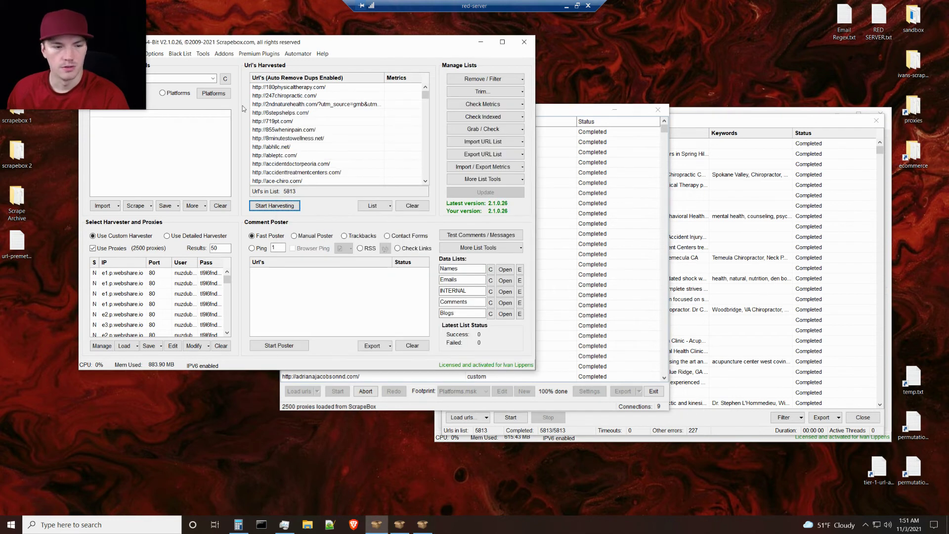
pyautogui.click(285, 526)
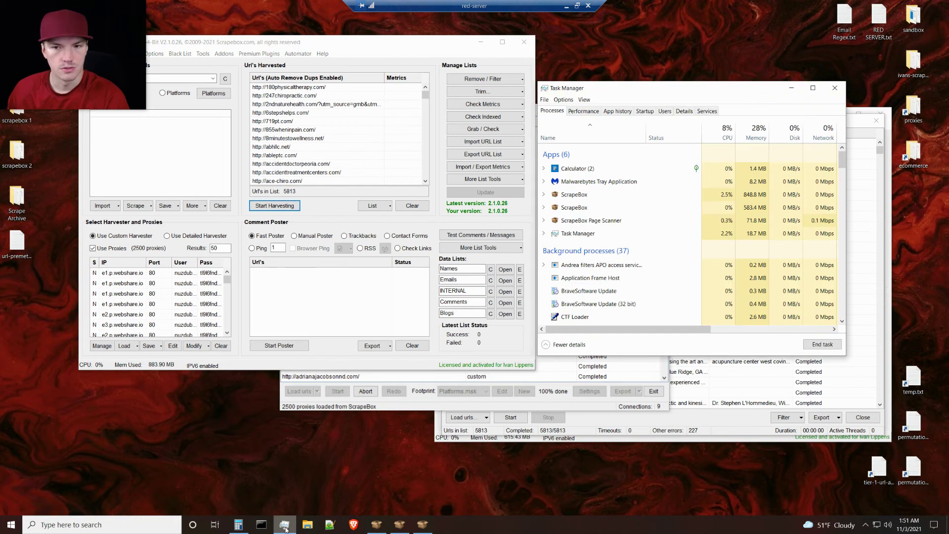
pyautogui.click(286, 528)
pyautogui.click(530, 404)
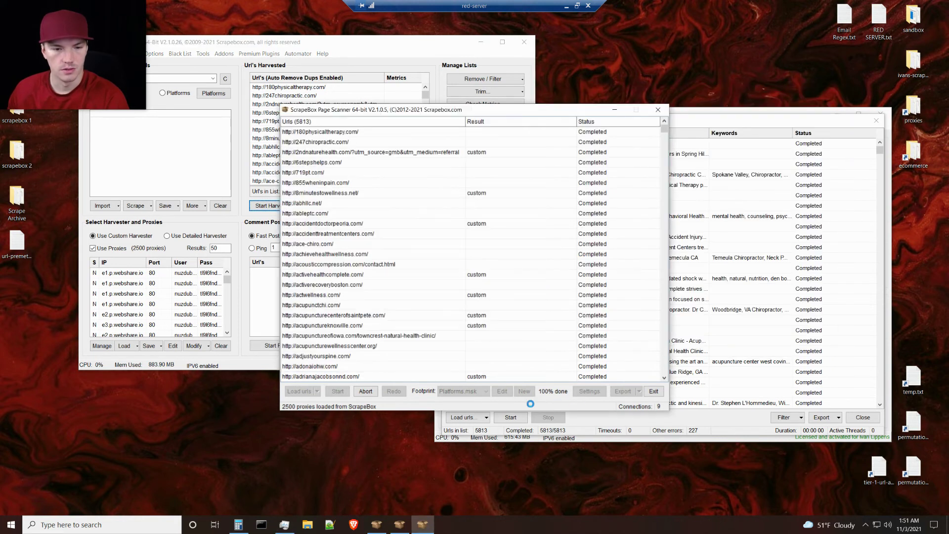
pyautogui.moveTo(664, 130); pyautogui.dragTo(666, 387)
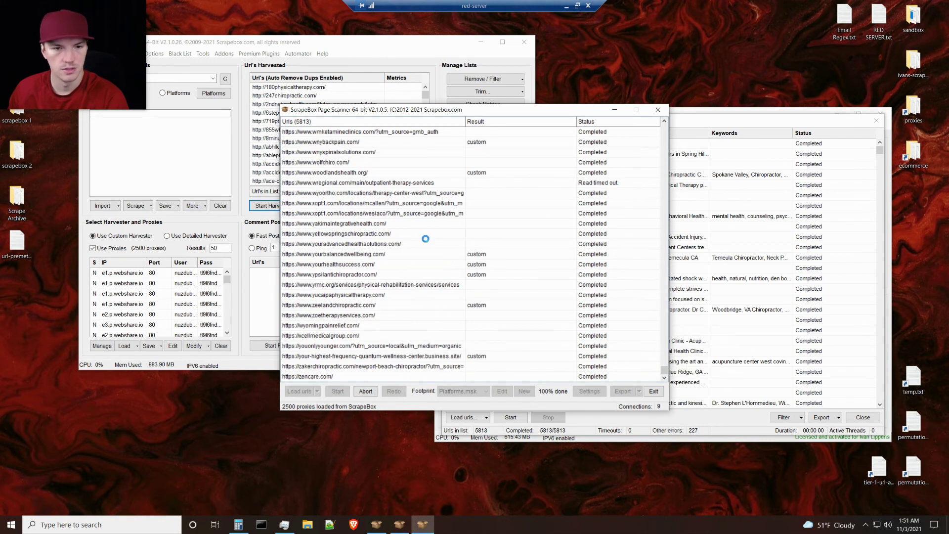
# Step: Launch a new ScrapeBox Page Scanner 64-bit instance and check its process in Task Manager
pyautogui.click(283, 48)
pyautogui.click(224, 53)
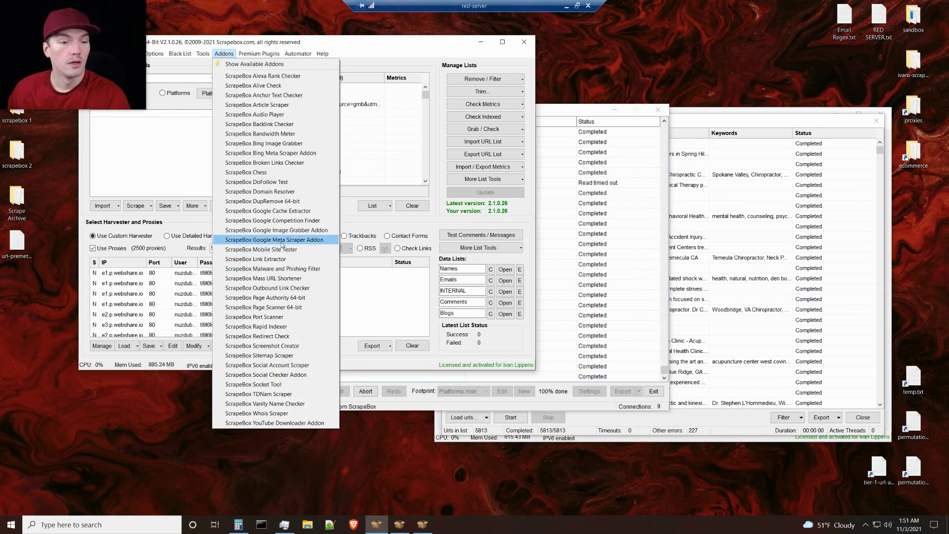
pyautogui.click(284, 525)
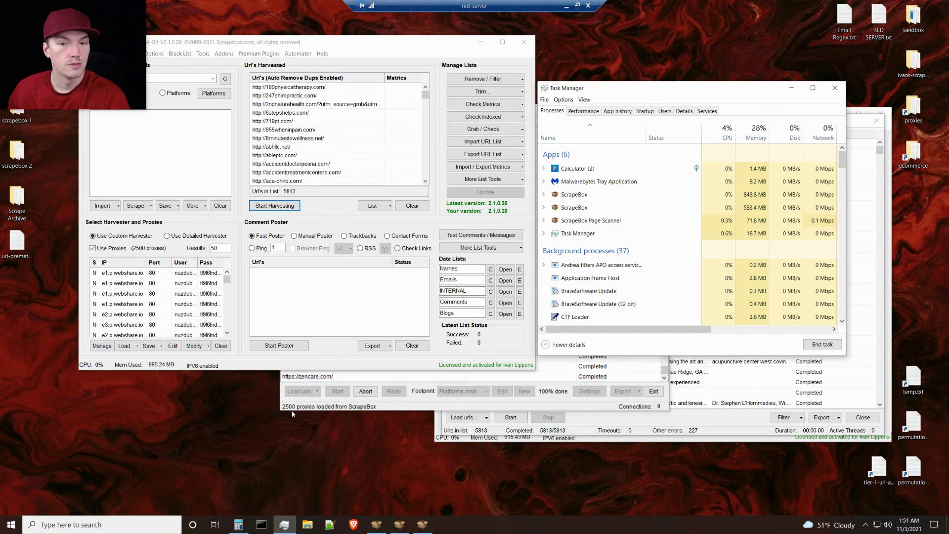
pyautogui.click(230, 54)
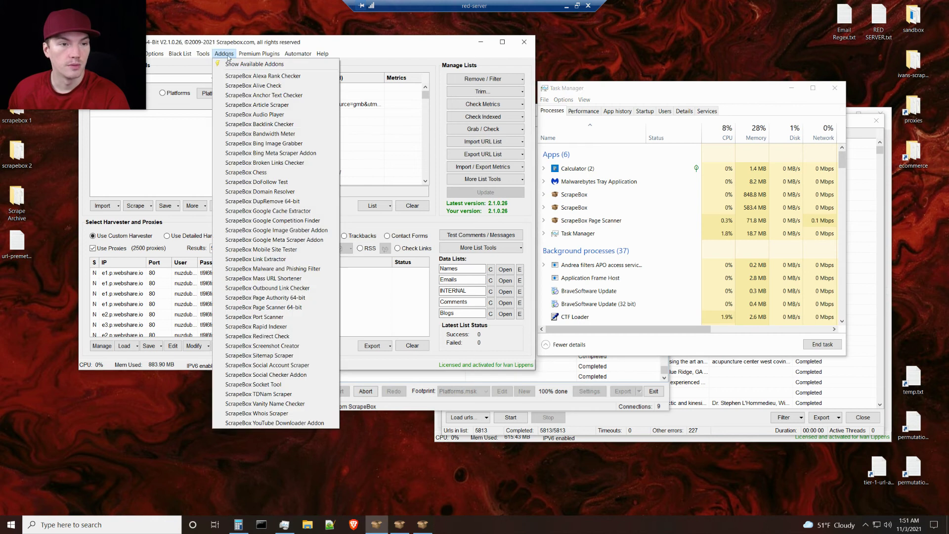
pyautogui.click(272, 307)
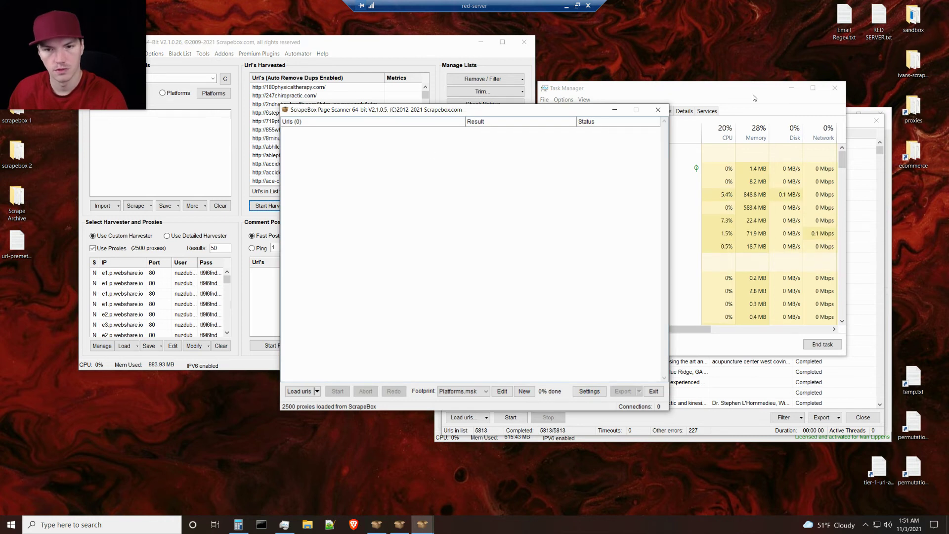
pyautogui.click(734, 92)
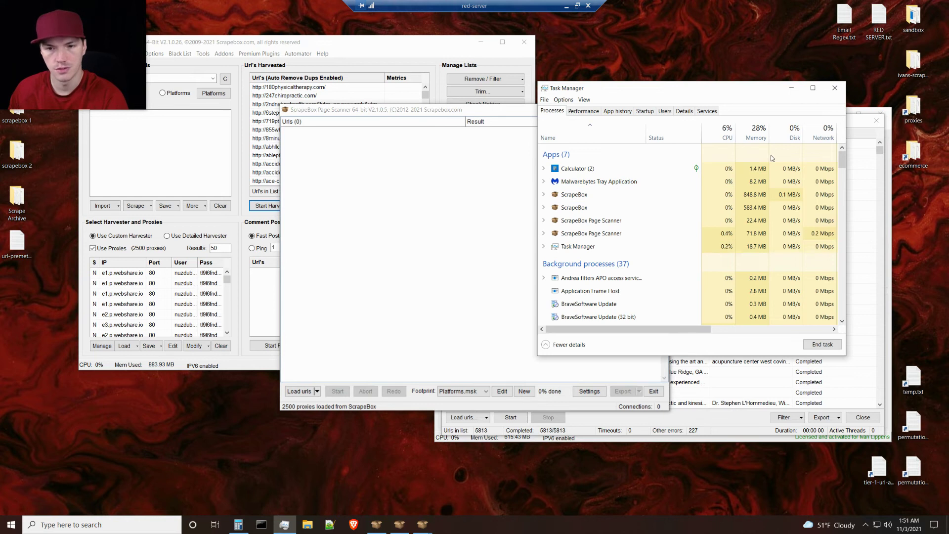
# Step: Load the URLs from the ScrapeBox harvester into the new Page Scanner window
pyautogui.click(509, 109)
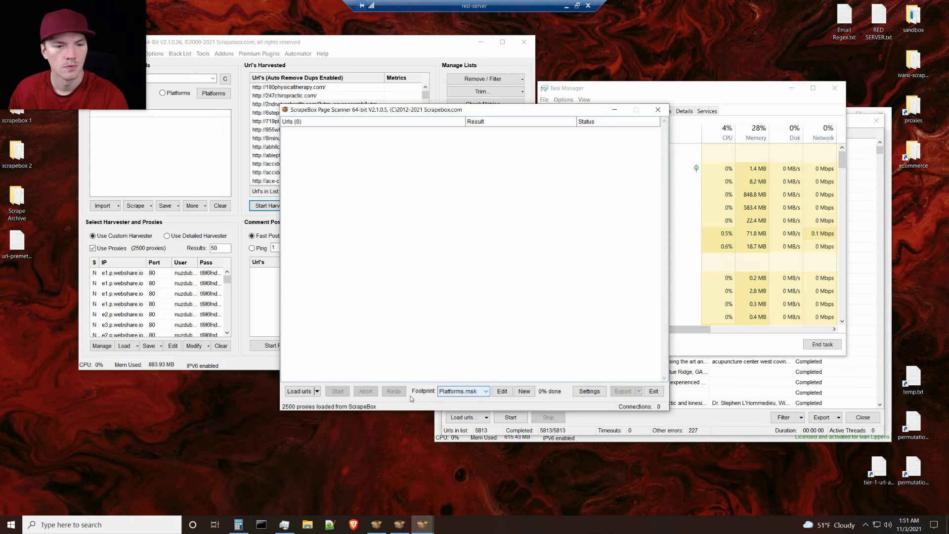
pyautogui.click(317, 391)
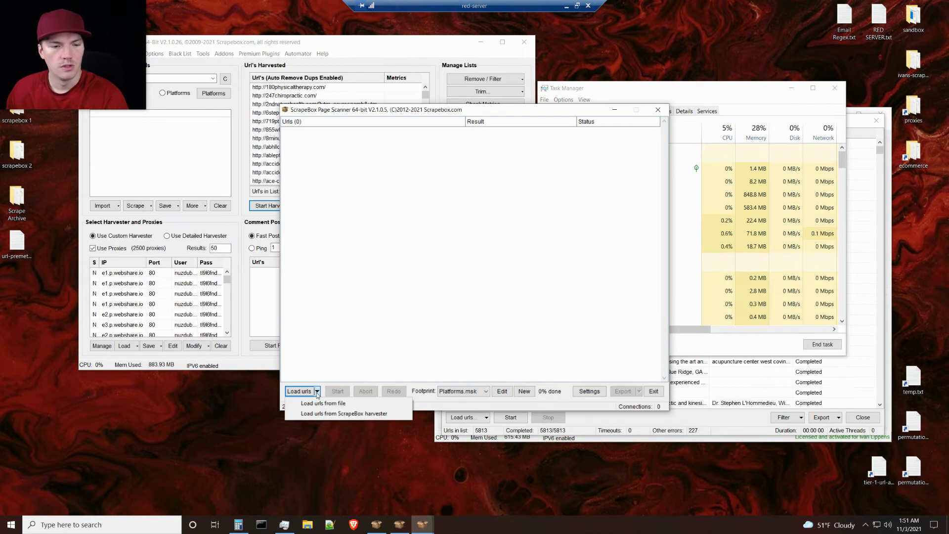
pyautogui.click(331, 413)
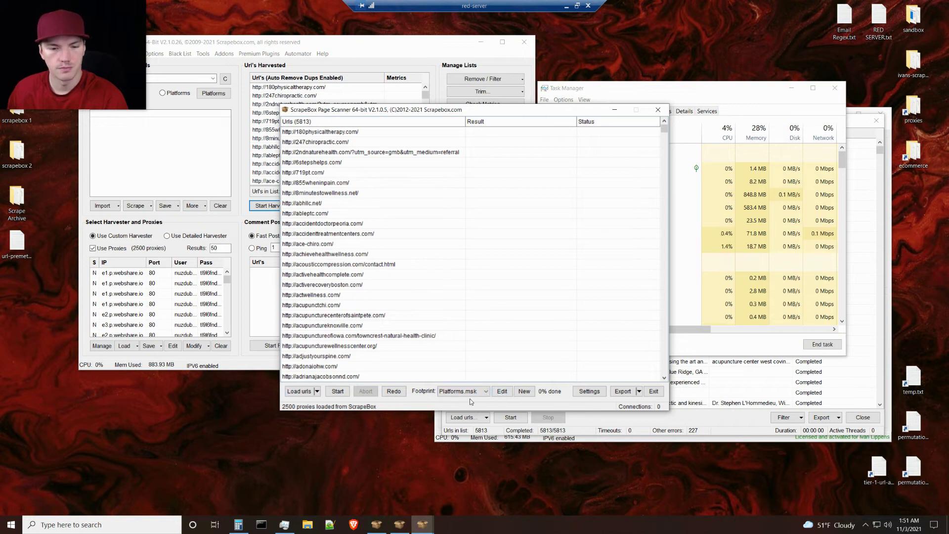
# Step: Open the Platforms.msk footprint for editing and inspect the terms in its custom footprint
pyautogui.click(502, 392)
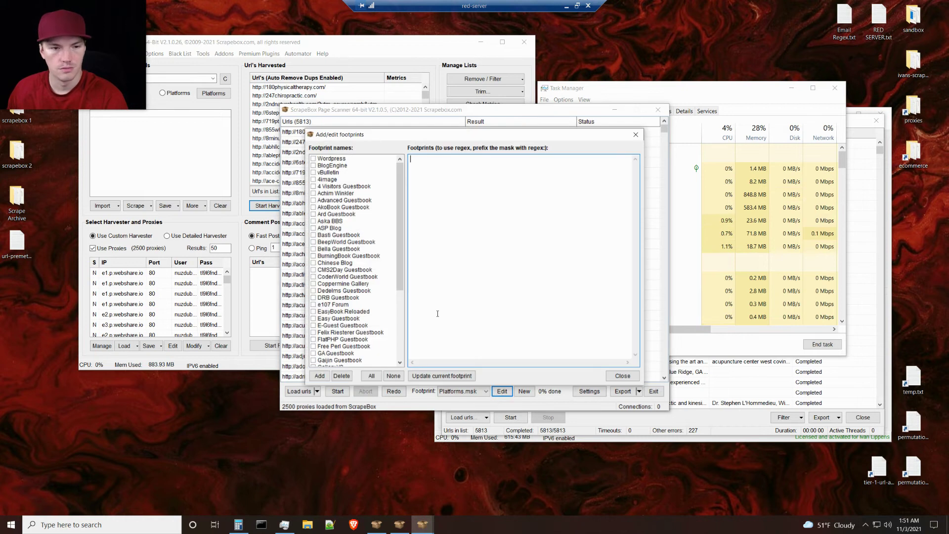
pyautogui.moveTo(403, 229); pyautogui.dragTo(403, 301)
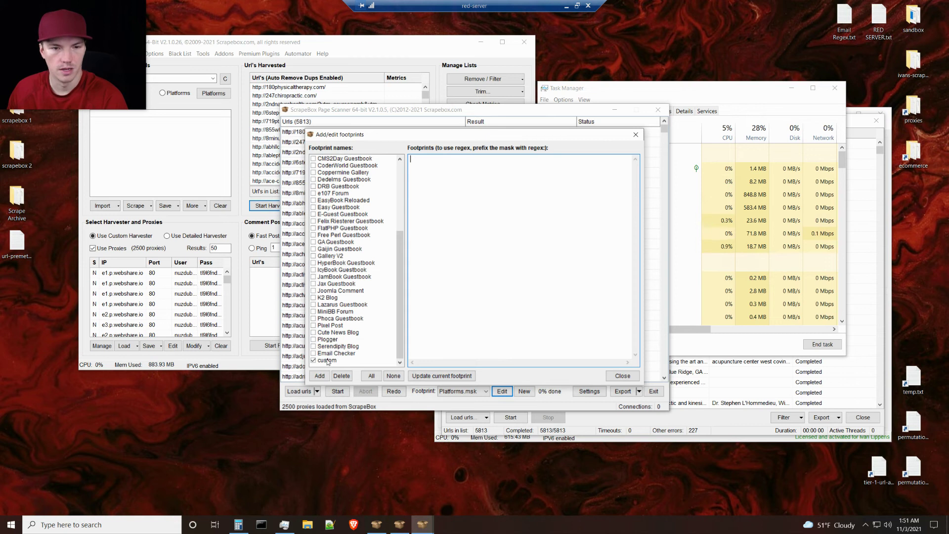
pyautogui.click(327, 362)
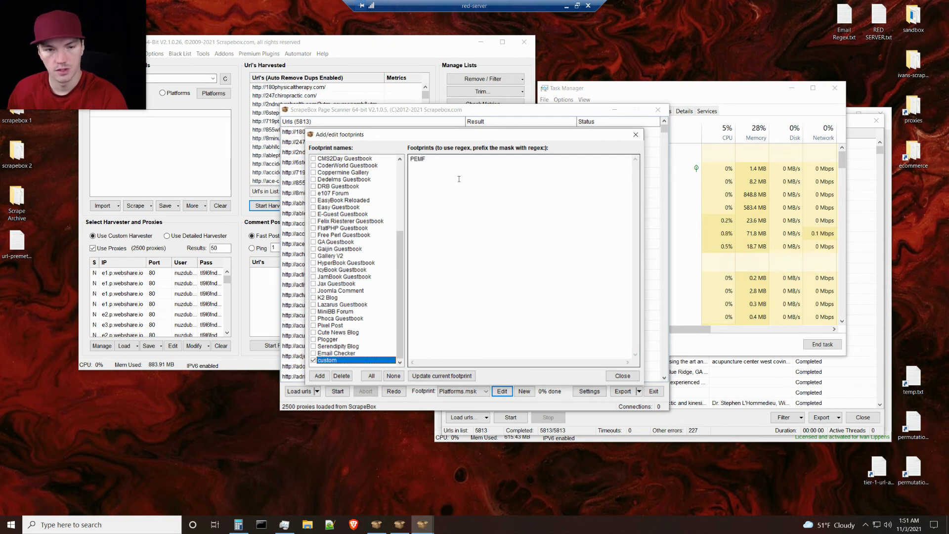
pyautogui.click(446, 159)
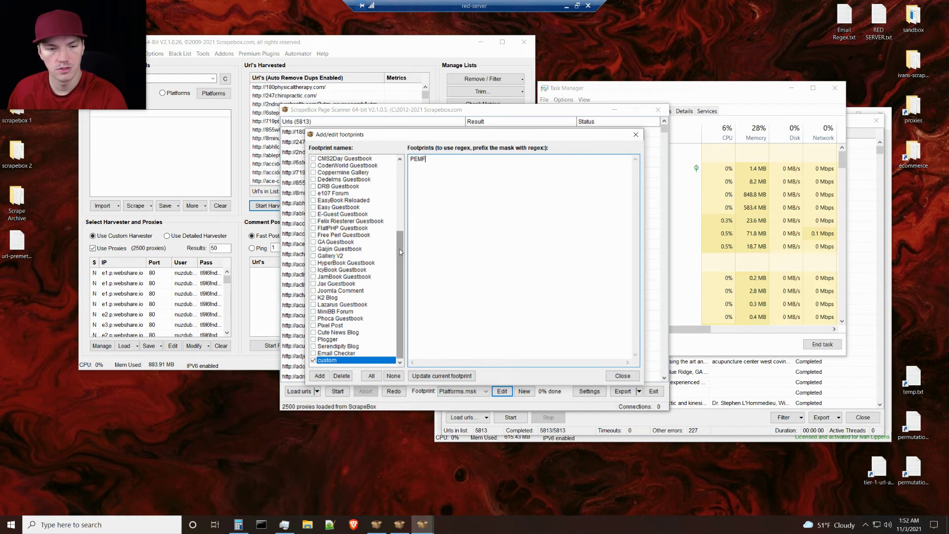
# Step: Examine the Wordpress and BlogEngine footprint definitions as examples of the text the scanner looks for
pyautogui.moveTo(400, 294); pyautogui.dragTo(400, 226)
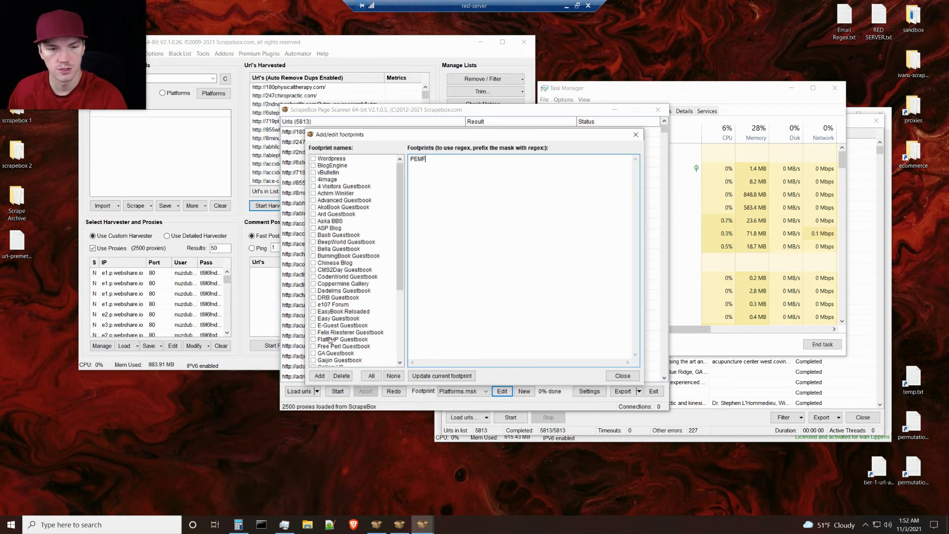
pyautogui.click(332, 159)
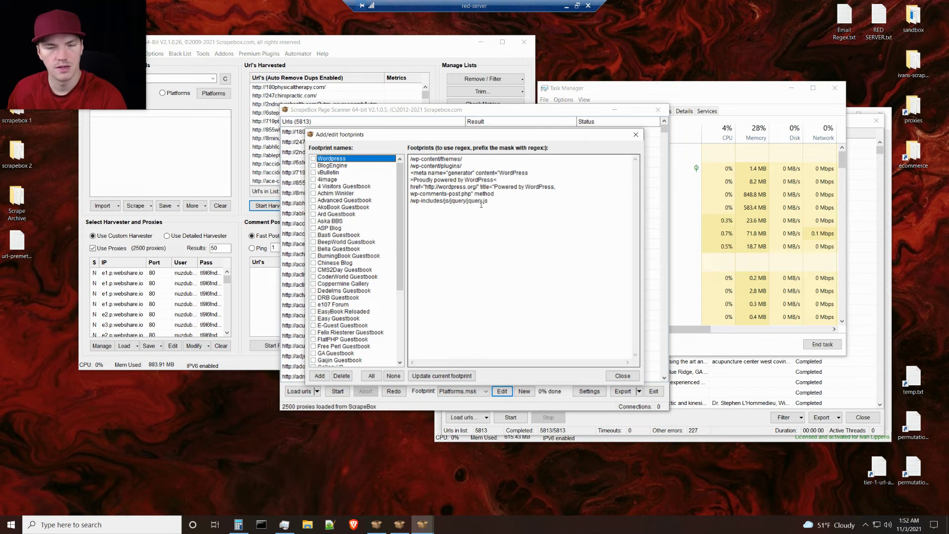
pyautogui.click(470, 158)
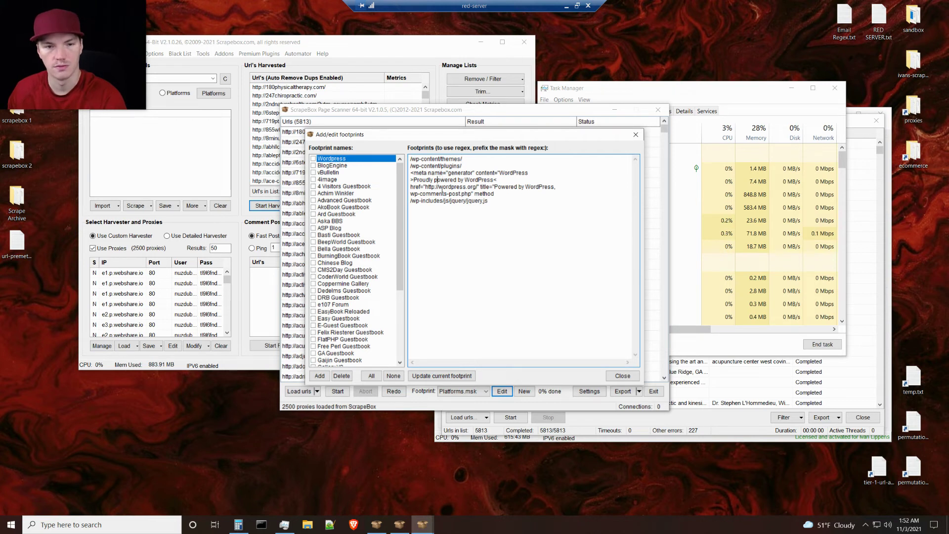
pyautogui.click(467, 156)
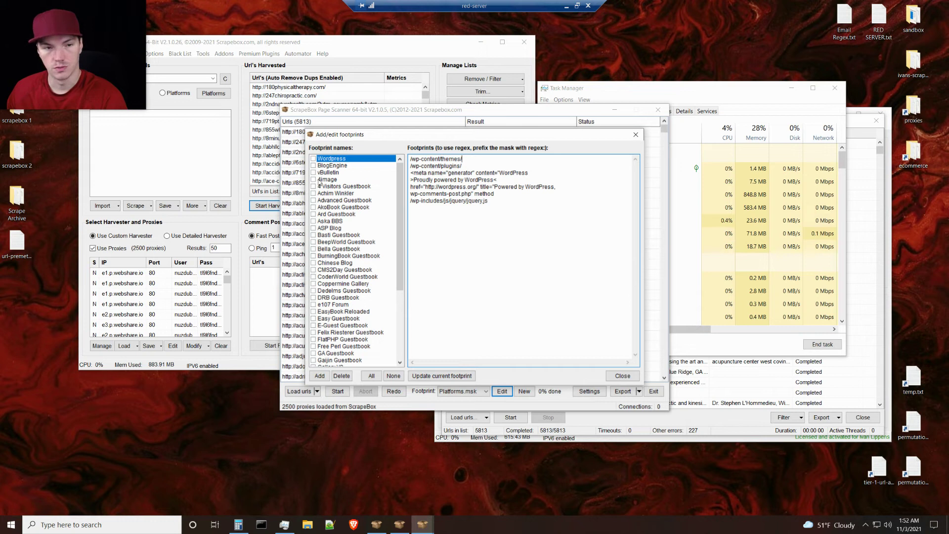
pyautogui.click(340, 166)
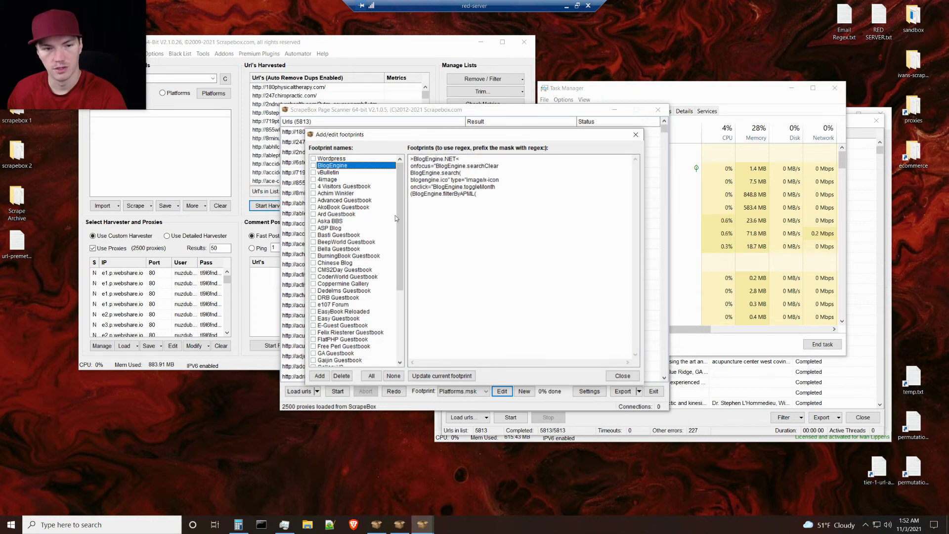
# Step: Review the enabled custom footprint with the term PEMF and close the footprint editor
pyautogui.scroll(-2, 400, 262)
pyautogui.scroll(-5, 401, 317)
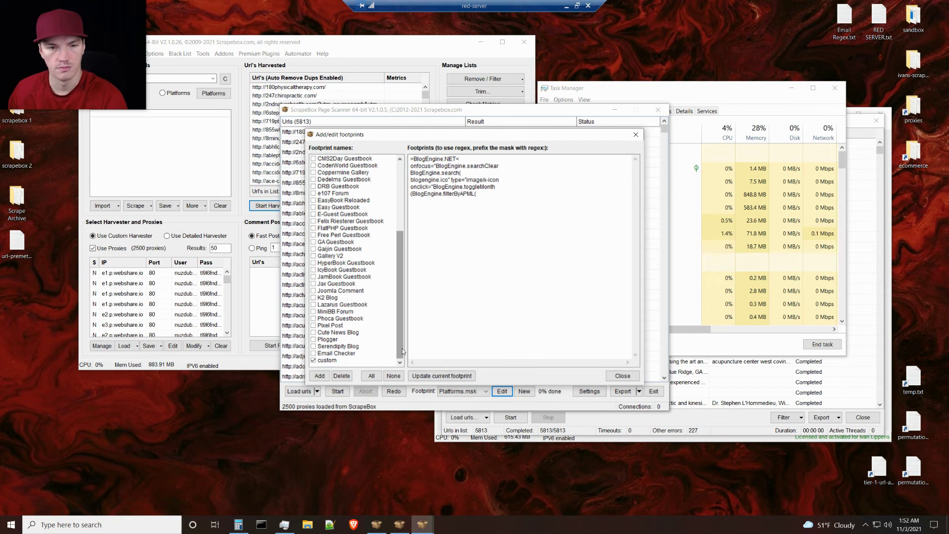
pyautogui.click(329, 360)
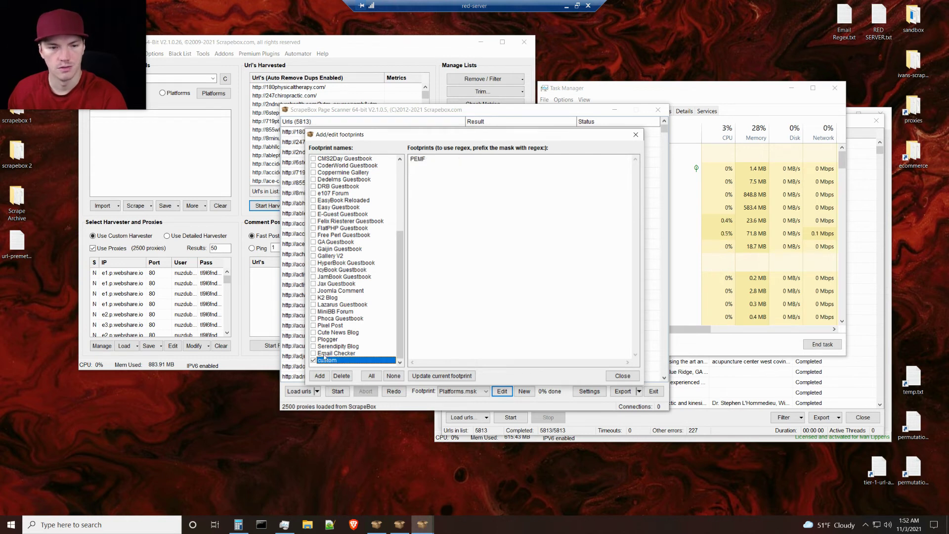
pyautogui.click(445, 159)
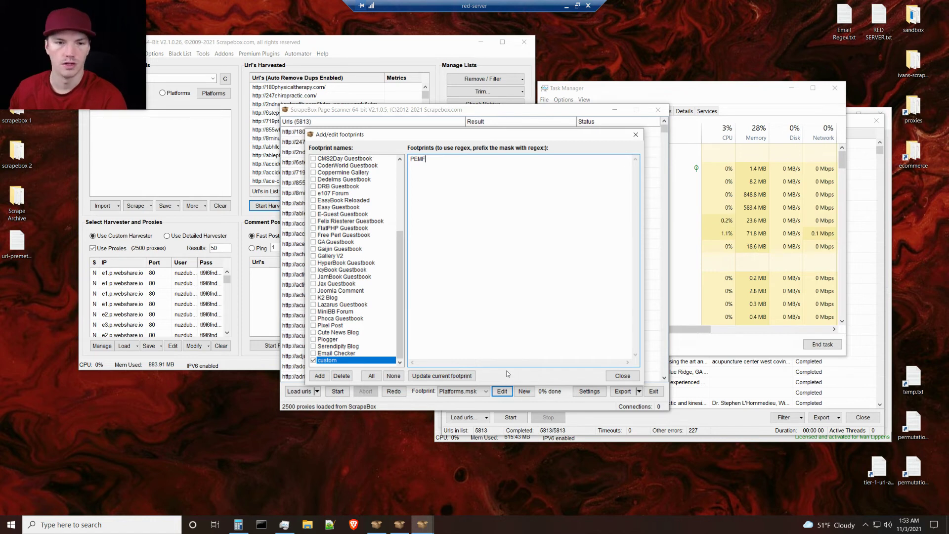
pyautogui.doubleClick(430, 163)
pyautogui.click(424, 158)
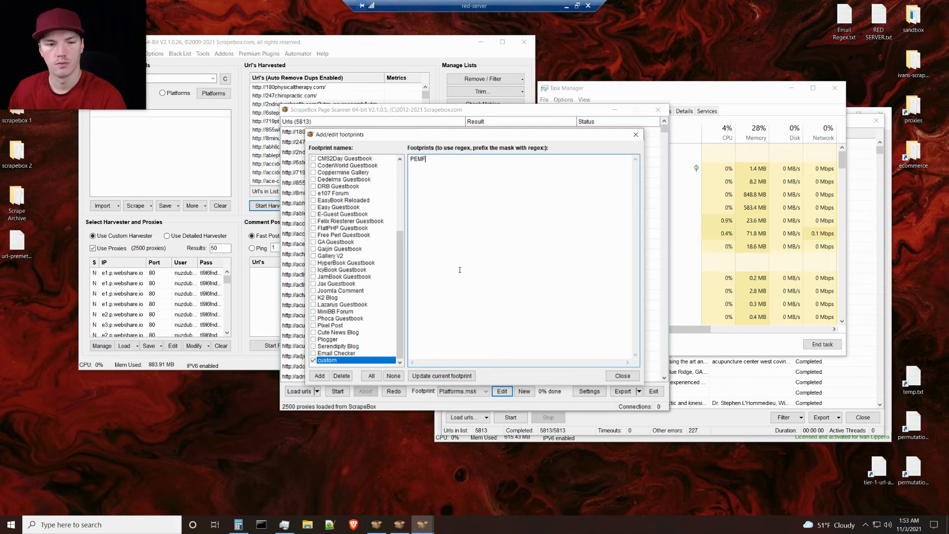
pyautogui.click(313, 360)
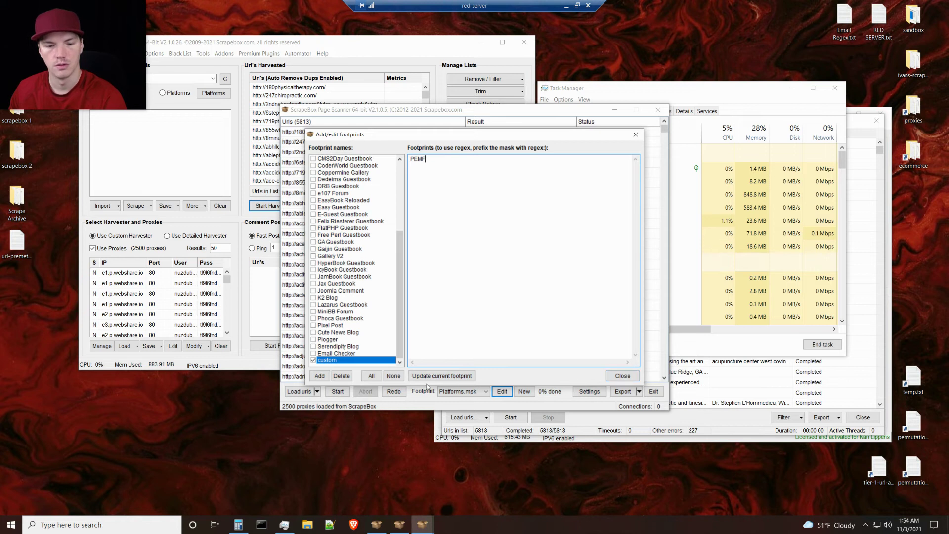
pyautogui.click(616, 377)
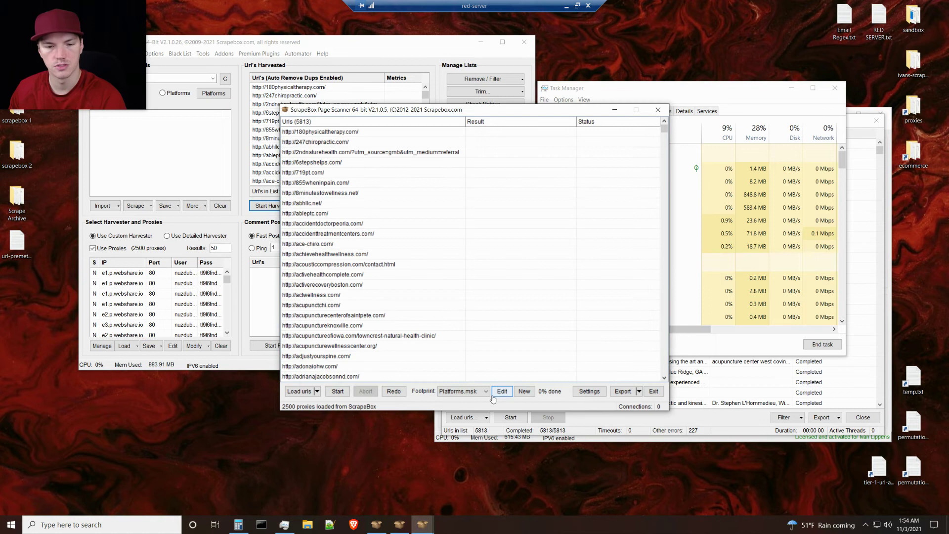
# Step: Review the Page Scanner's connection, timeout and page-size limit settings, and exit the newly loaded scanner window
pyautogui.click(591, 393)
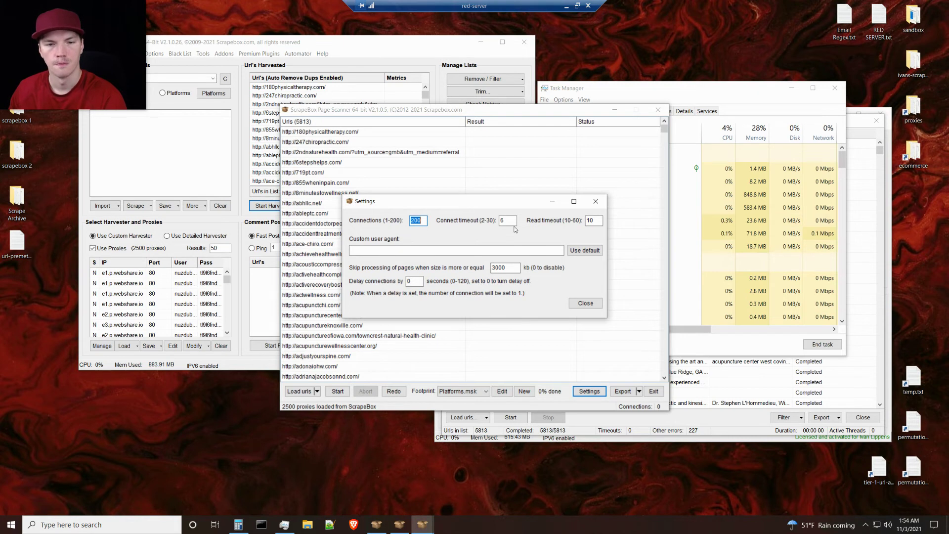
pyautogui.press('Tab')
pyautogui.press('Tab')
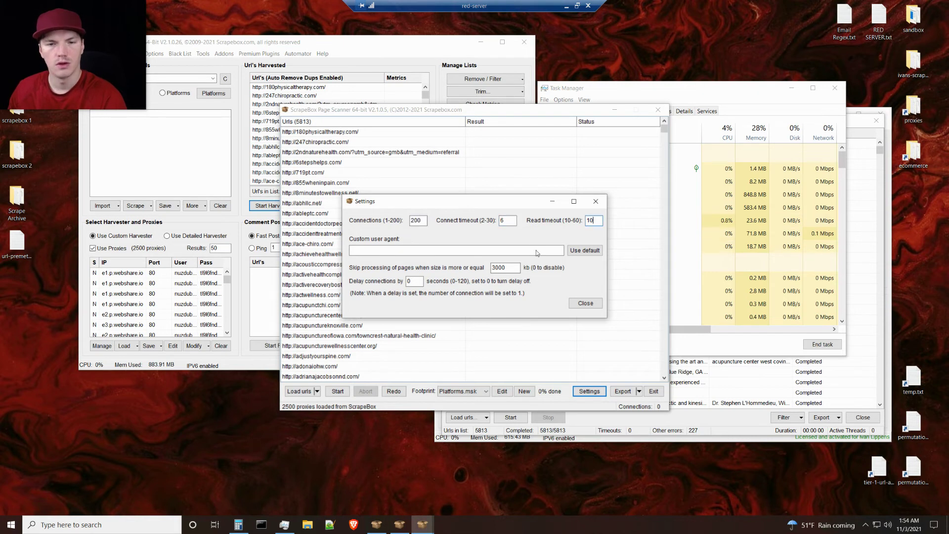
pyautogui.click(504, 220)
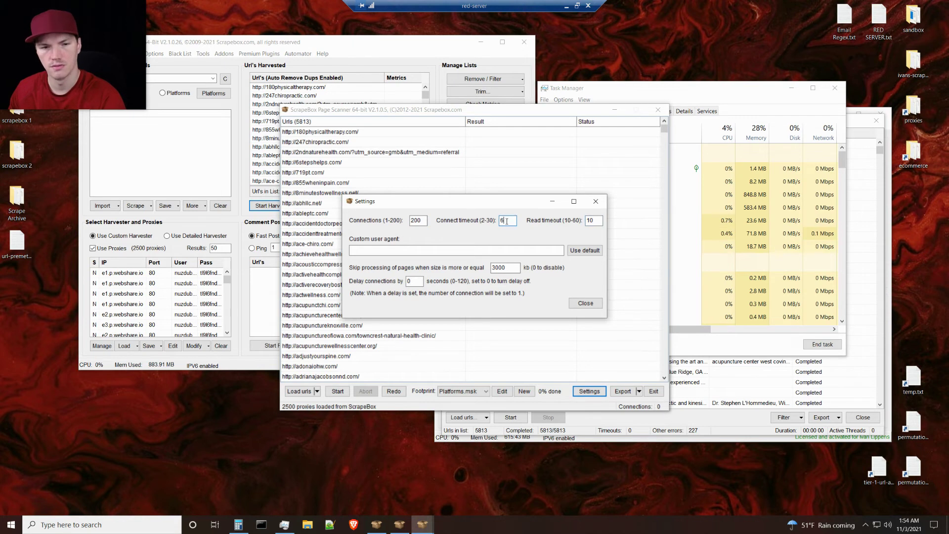
pyautogui.press('Tab')
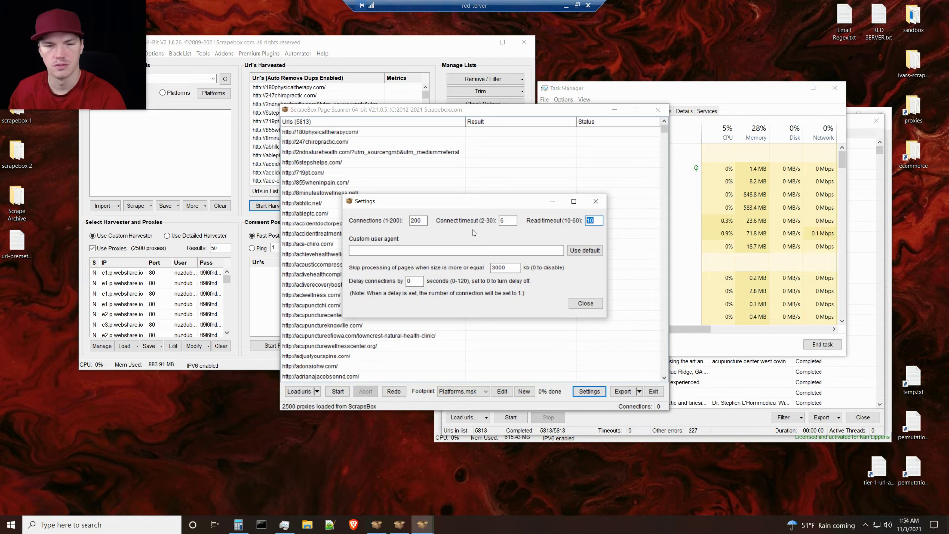
pyautogui.moveTo(510, 267); pyautogui.dragTo(480, 268)
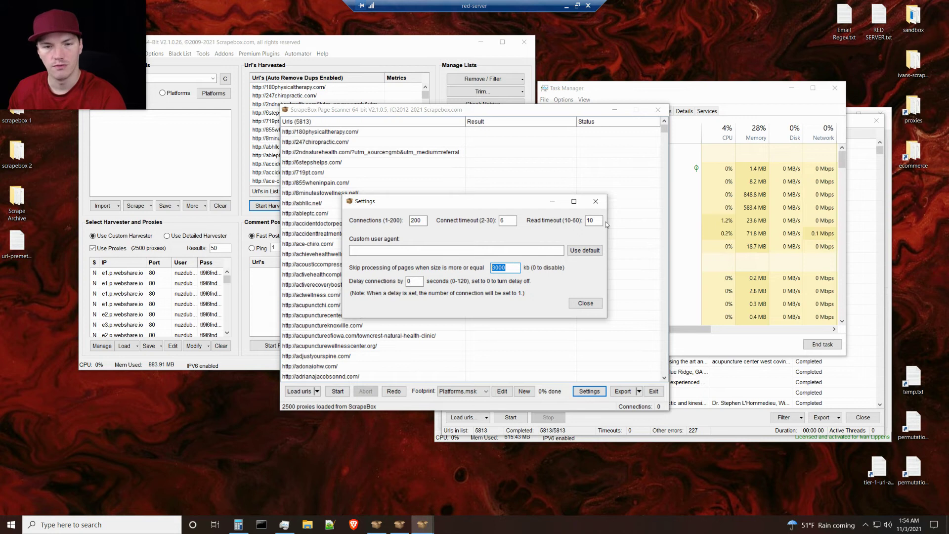
pyautogui.click(586, 305)
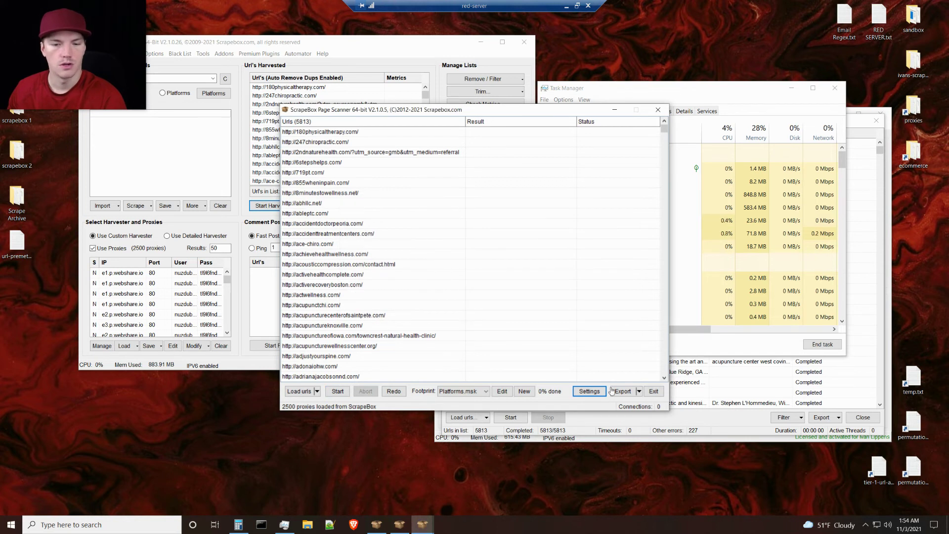
pyautogui.click(654, 392)
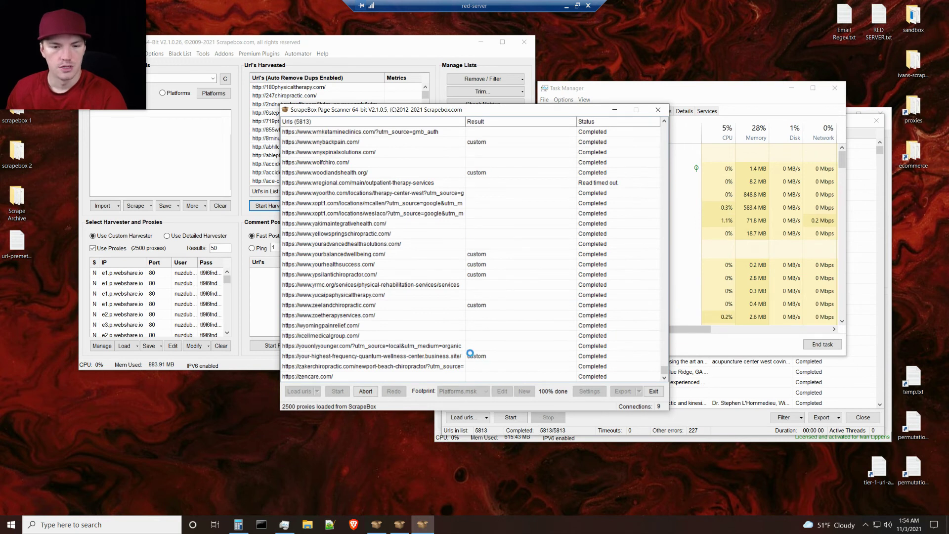
# Step: Look through the scrapebox 1 folder for saved scan results in Addon_Sessions > PageScannerData, and minimize the folder window
pyautogui.moveTo(664, 371); pyautogui.dragTo(666, 316)
pyautogui.doubleClick(17, 119)
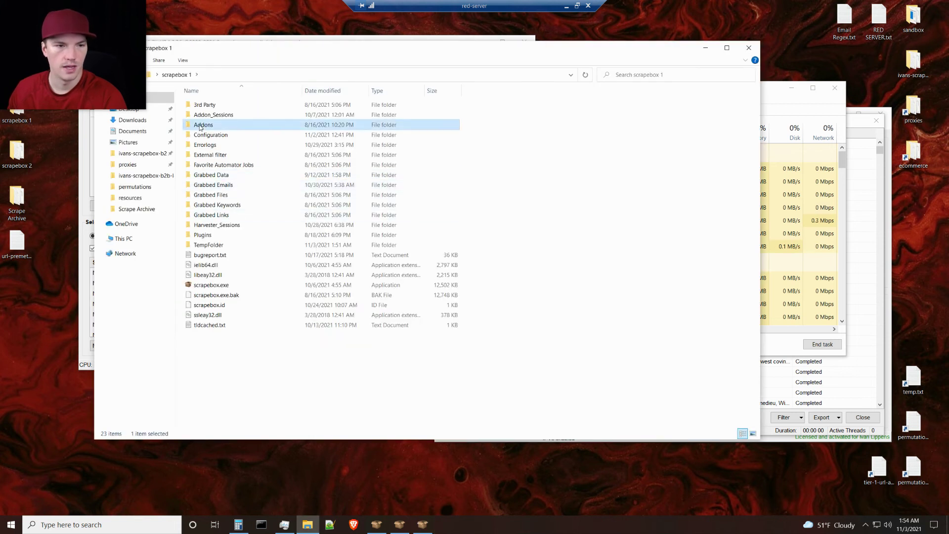
pyautogui.doubleClick(201, 127)
pyautogui.click(175, 75)
pyautogui.doubleClick(215, 115)
pyautogui.doubleClick(221, 134)
pyautogui.click(249, 106)
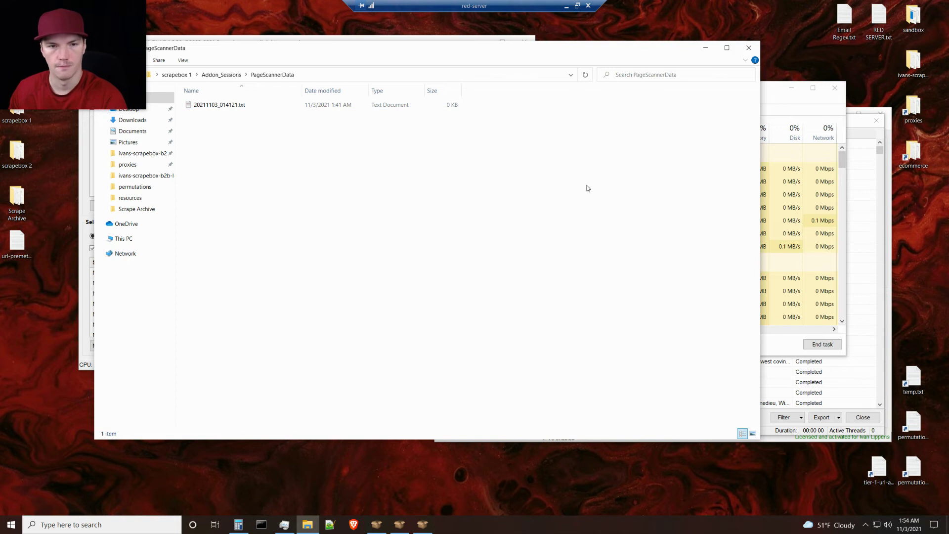
pyautogui.click(705, 49)
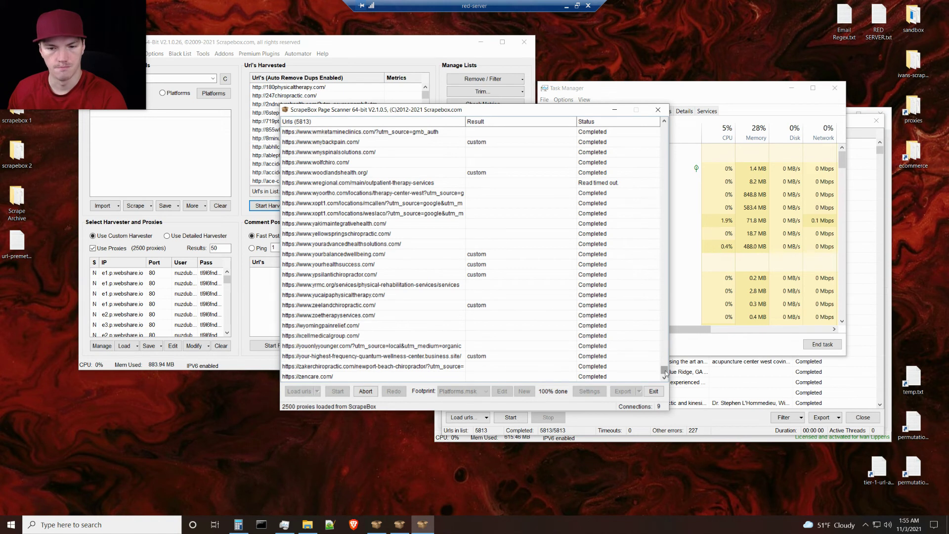
# Step: Open the Email Scraper Premium plugin from the main ScrapeBox window and show its email filter
pyautogui.click(269, 43)
pyautogui.click(259, 54)
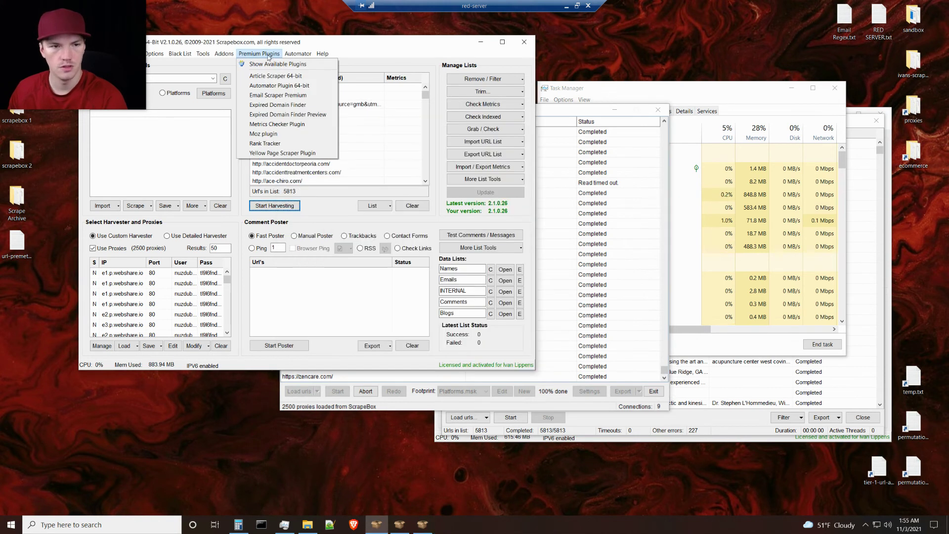
pyautogui.click(296, 97)
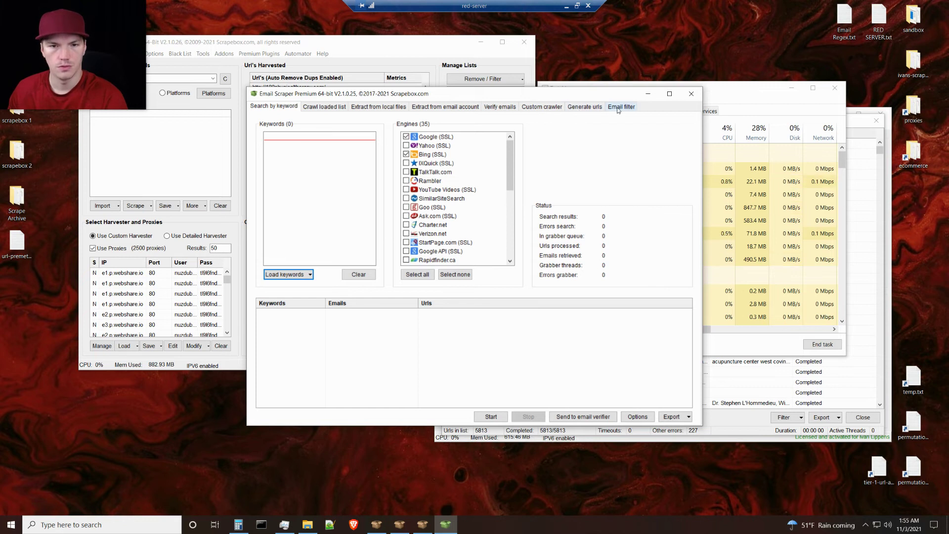
pyautogui.click(619, 108)
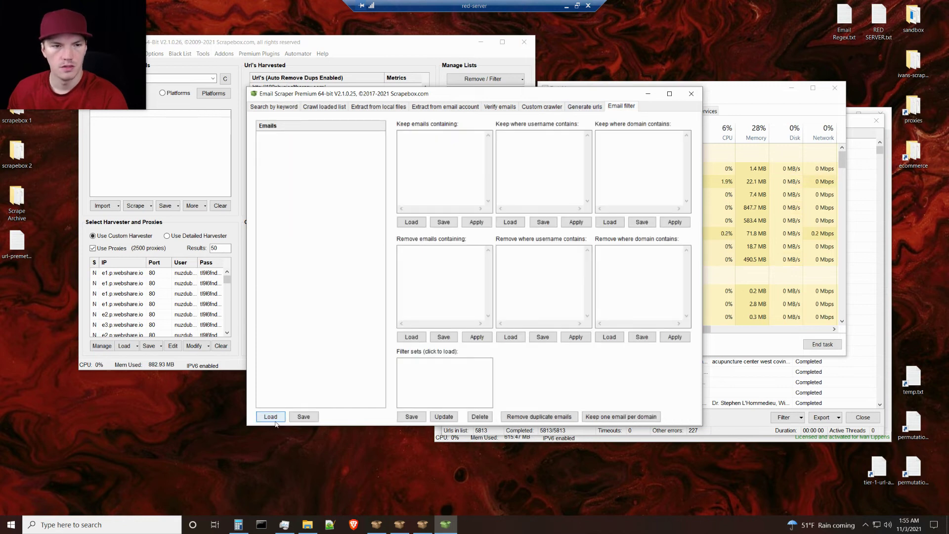
# Step: Copy all harvested URLs from ScrapeBox into the desktop file RED SERVER.txt, save it and close Notepad
pyautogui.click(348, 56)
pyautogui.rightClick(315, 163)
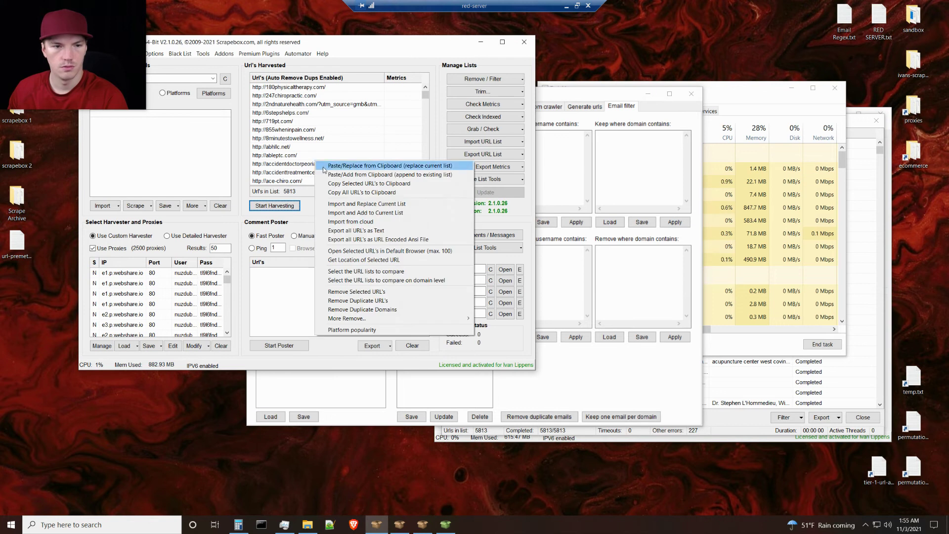
pyautogui.click(346, 195)
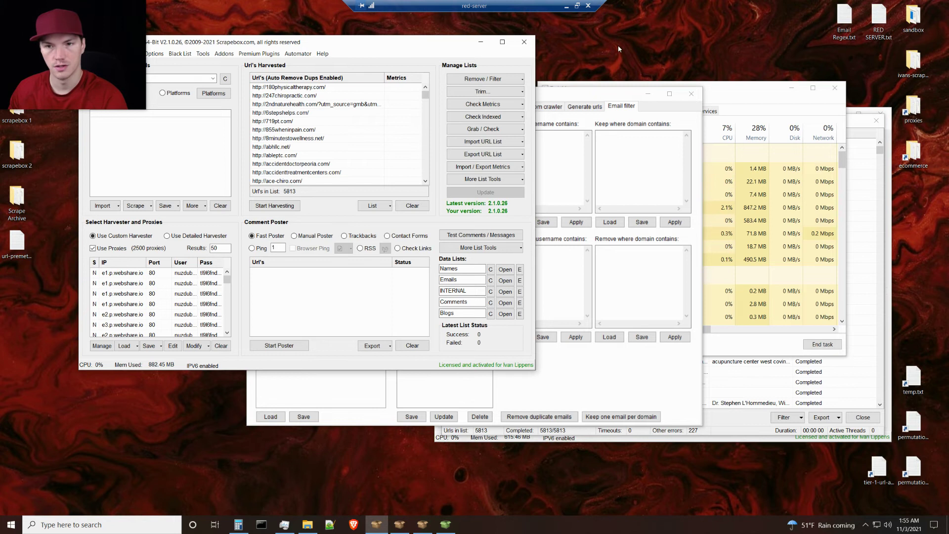
pyautogui.doubleClick(879, 20)
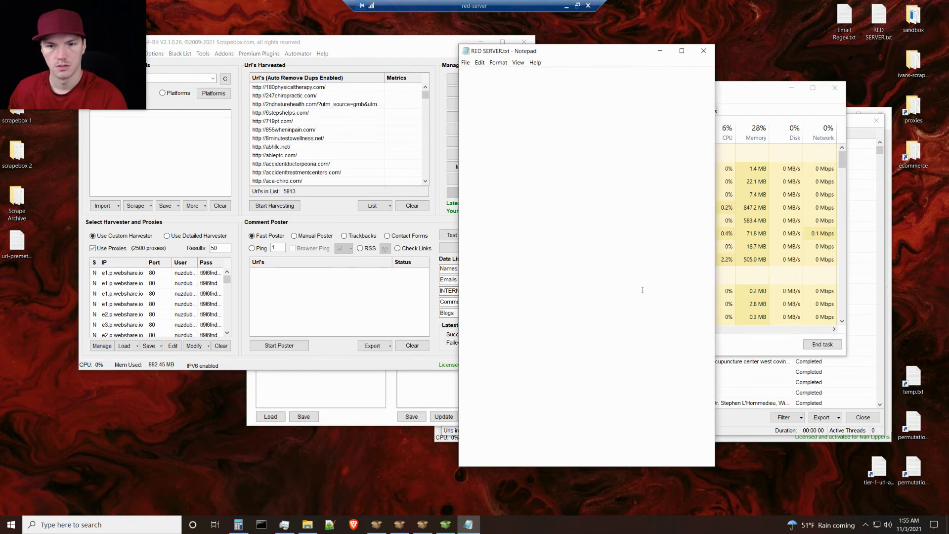
pyautogui.hotkey('ctrl', 'a')
pyautogui.hotkey('ctrl', 'v')
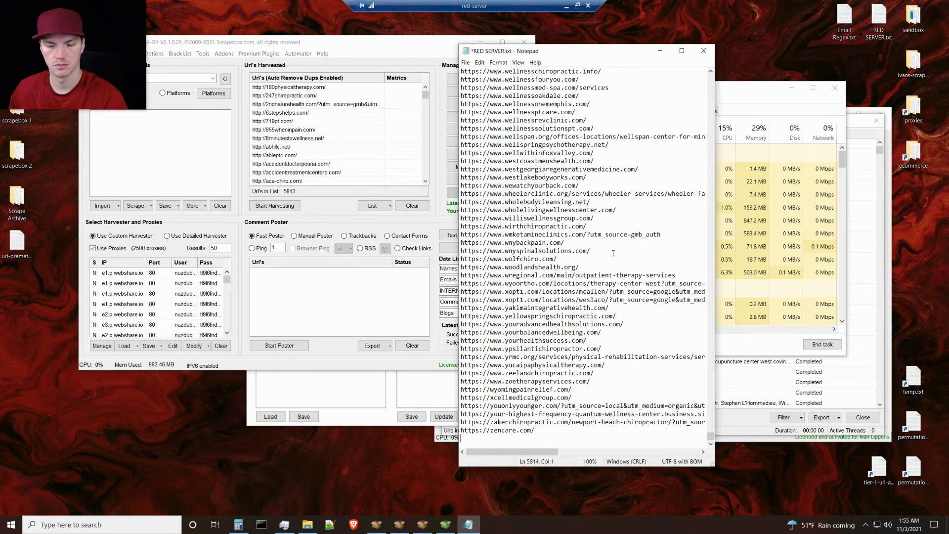
pyautogui.click(704, 51)
pyautogui.click(359, 386)
pyautogui.click(270, 418)
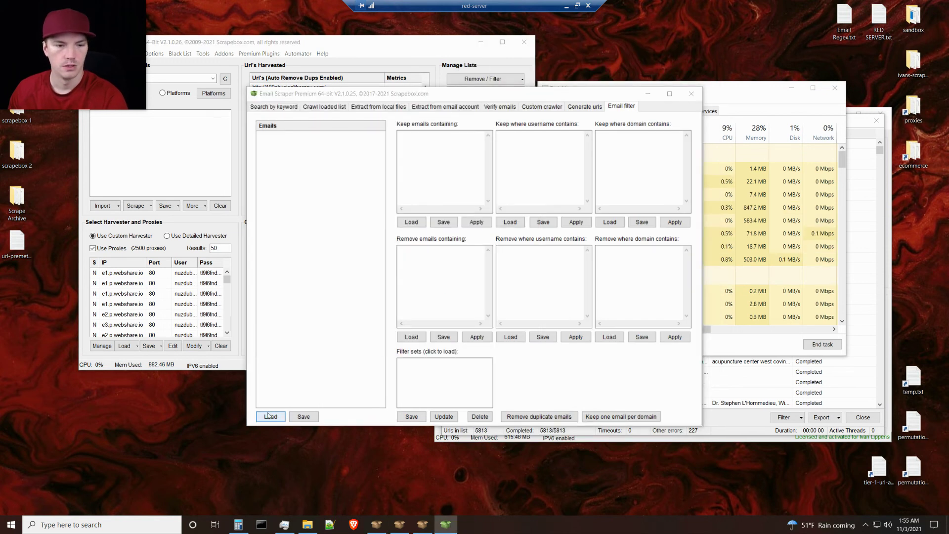
pyautogui.doubleClick(349, 271)
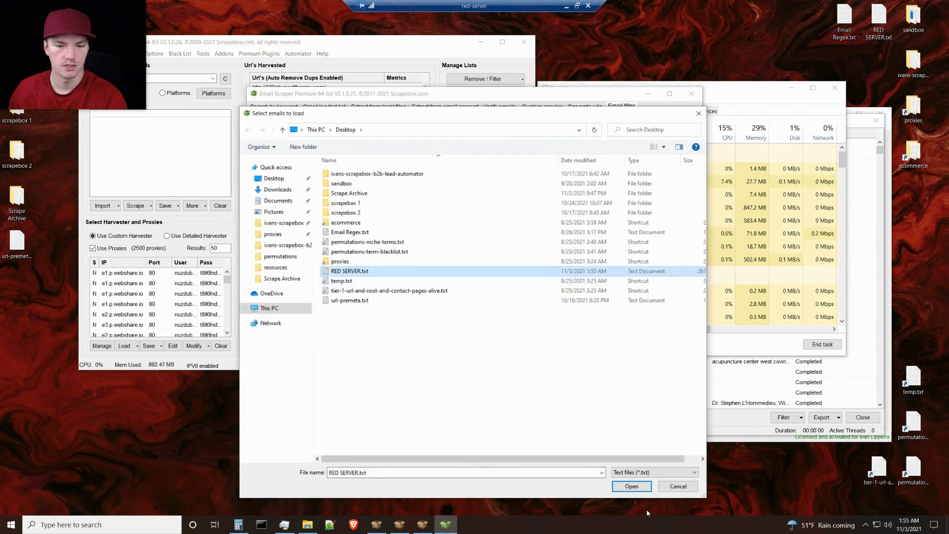
pyautogui.click(440, 193)
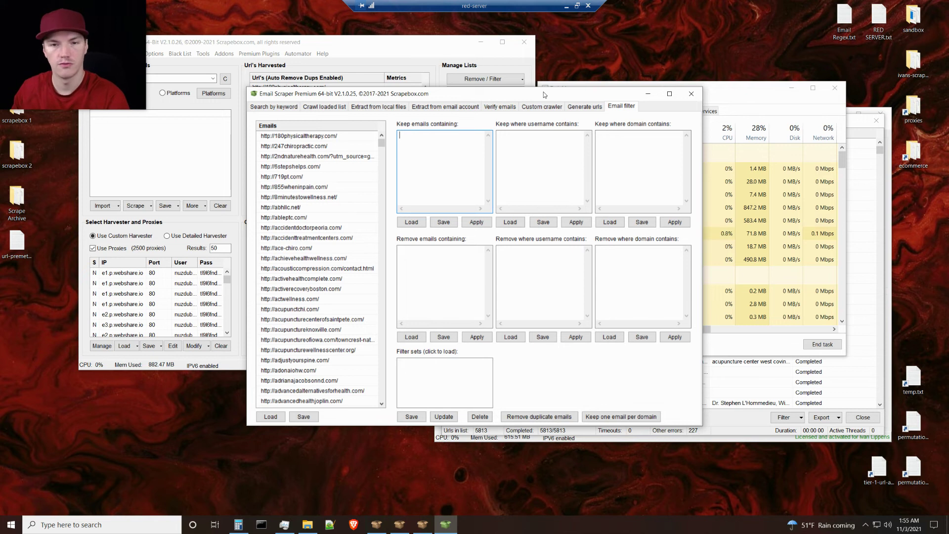
pyautogui.click(648, 94)
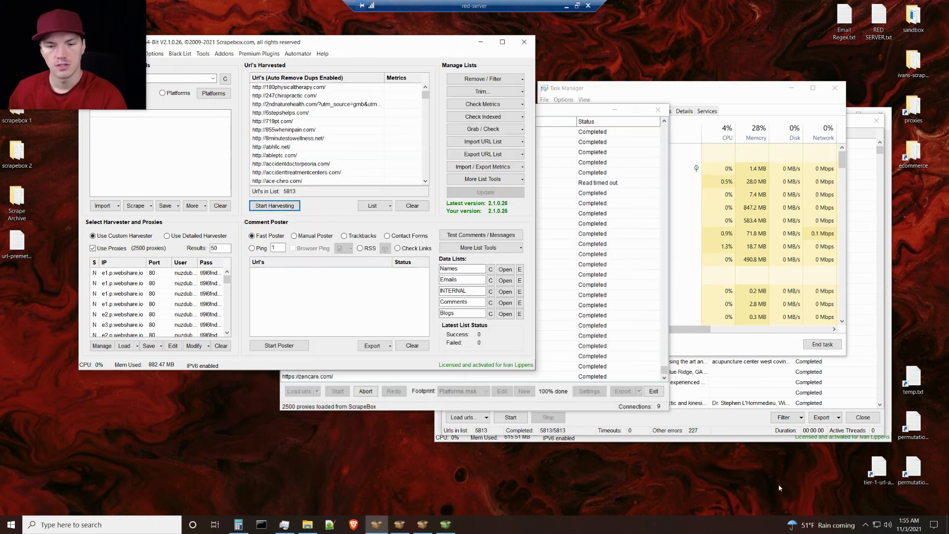
# Step: Locate the command that grabs META info from the harvested URL list and return to the completed Grab Meta Data window
pyautogui.click(723, 416)
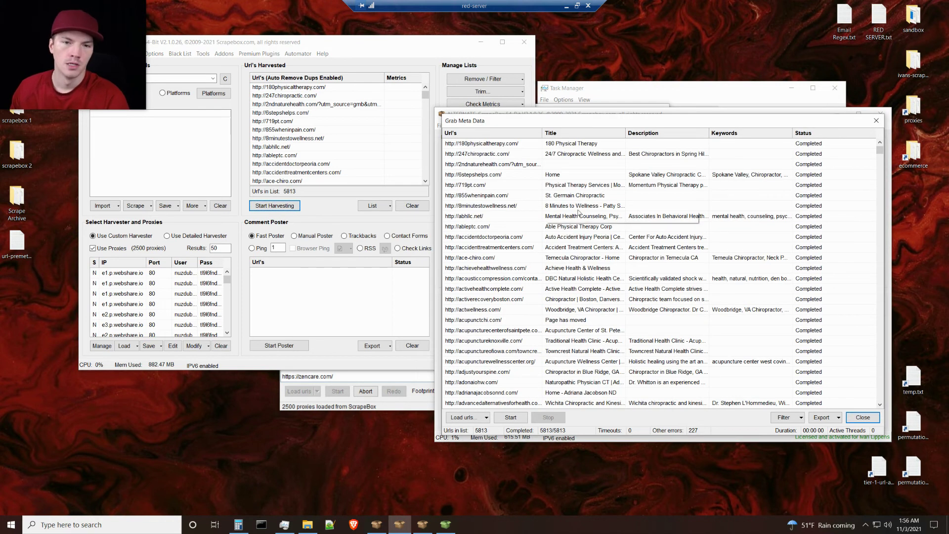
pyautogui.click(436, 67)
pyautogui.click(485, 130)
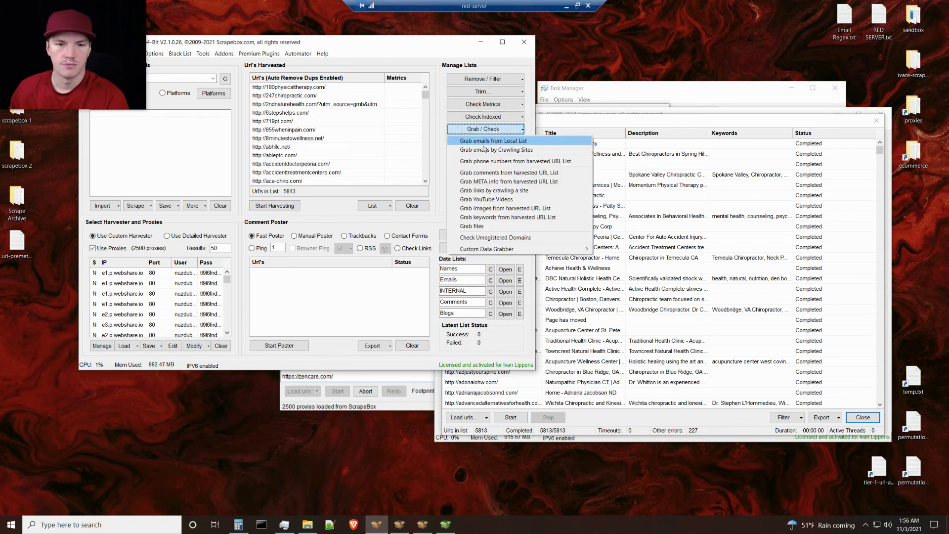
pyautogui.click(495, 181)
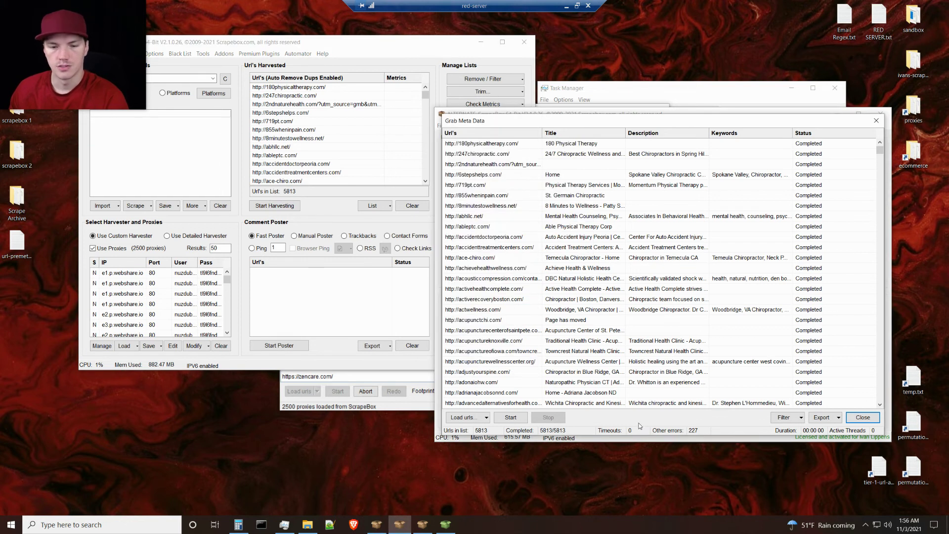
pyautogui.click(823, 420)
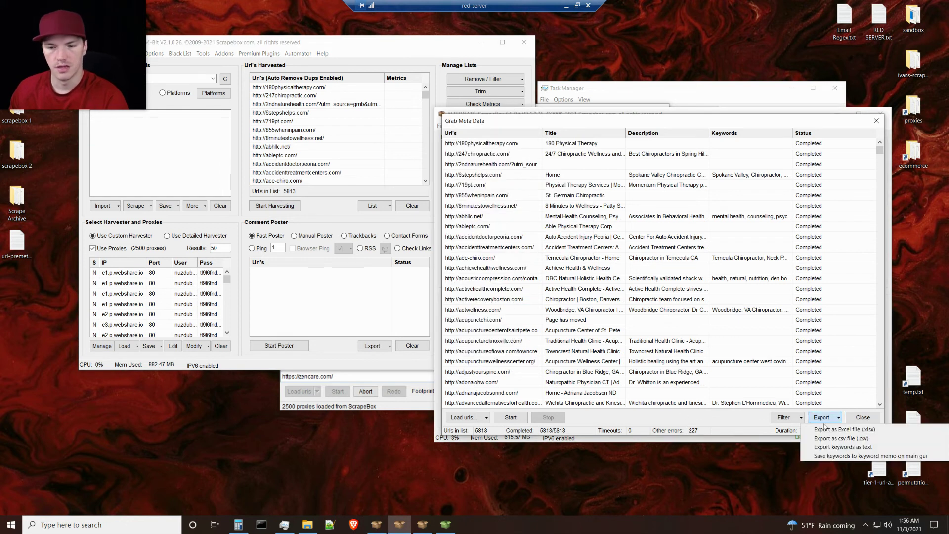
pyautogui.click(845, 438)
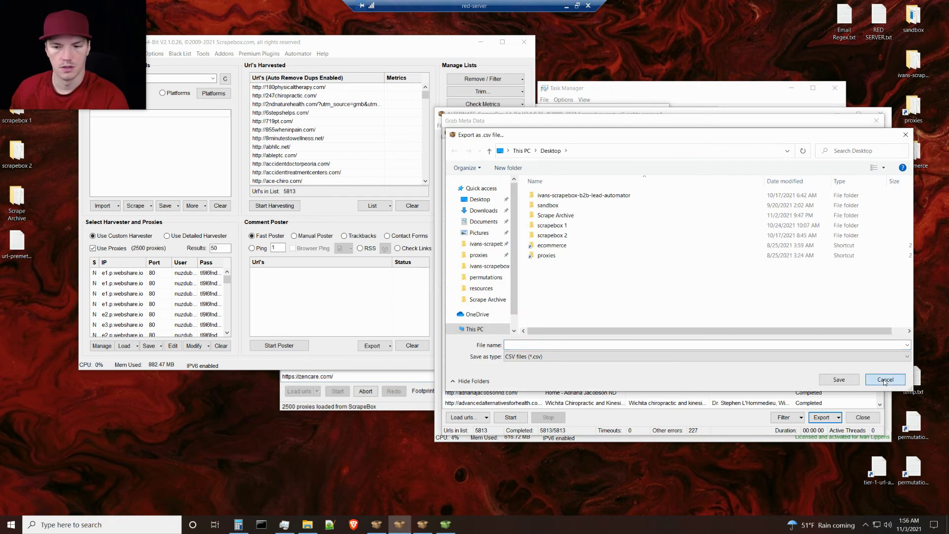
pyautogui.click(886, 381)
# Step: Export the grabbed meta data to the Desktop as a CSV file named premeta and close the Grab Meta Data window
pyautogui.click(831, 420)
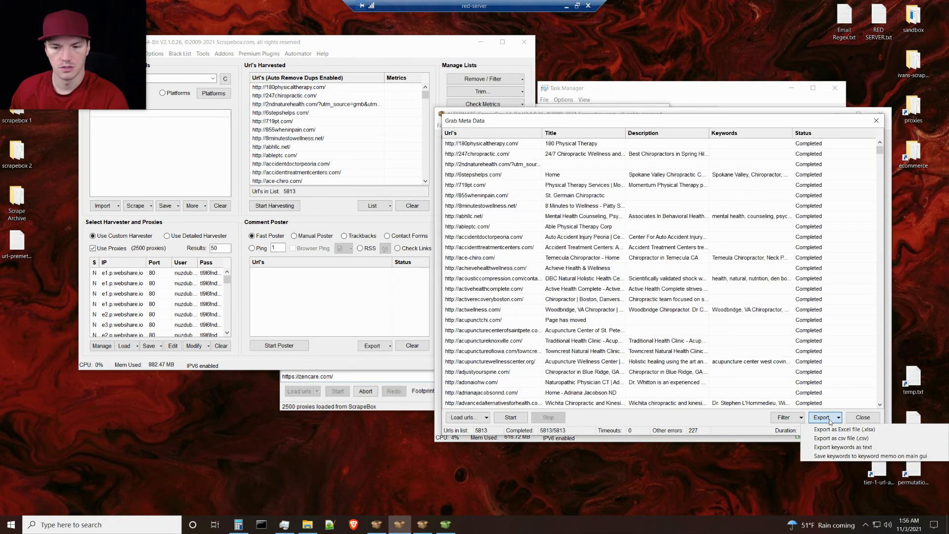
pyautogui.click(844, 438)
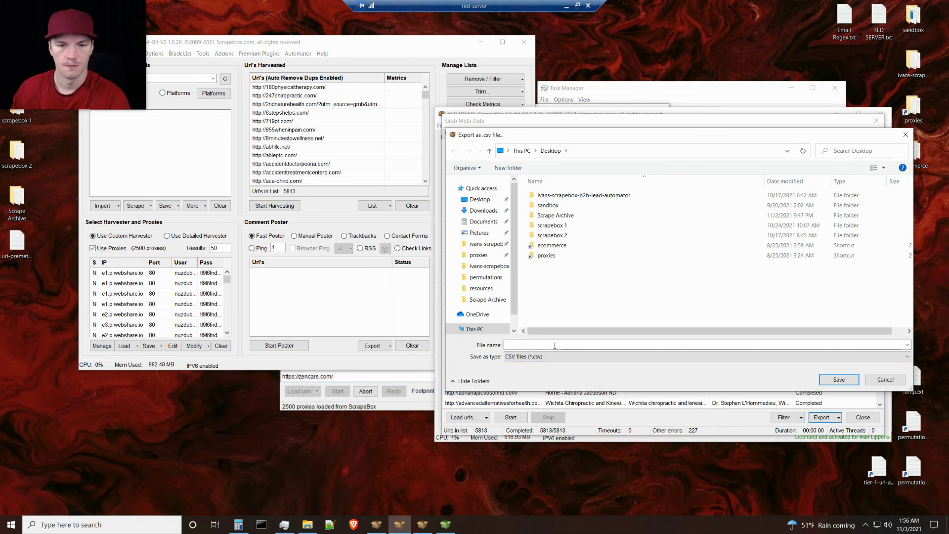
pyautogui.click(536, 348)
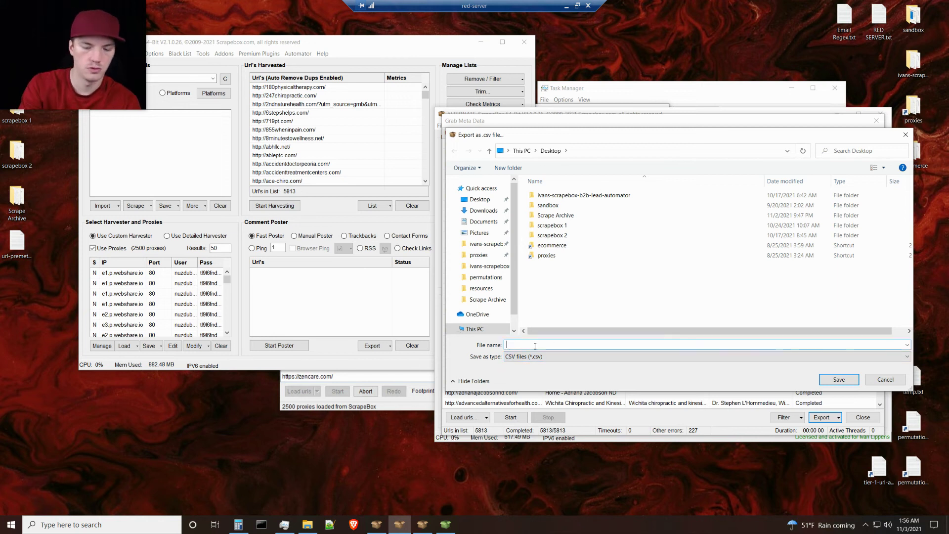
pyautogui.write('premeta')
pyautogui.press('Return')
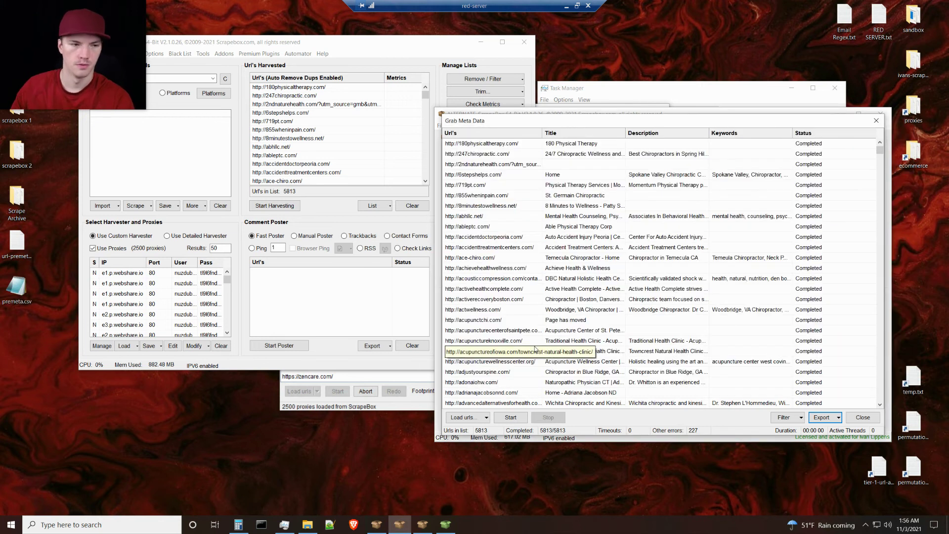
pyautogui.click(866, 421)
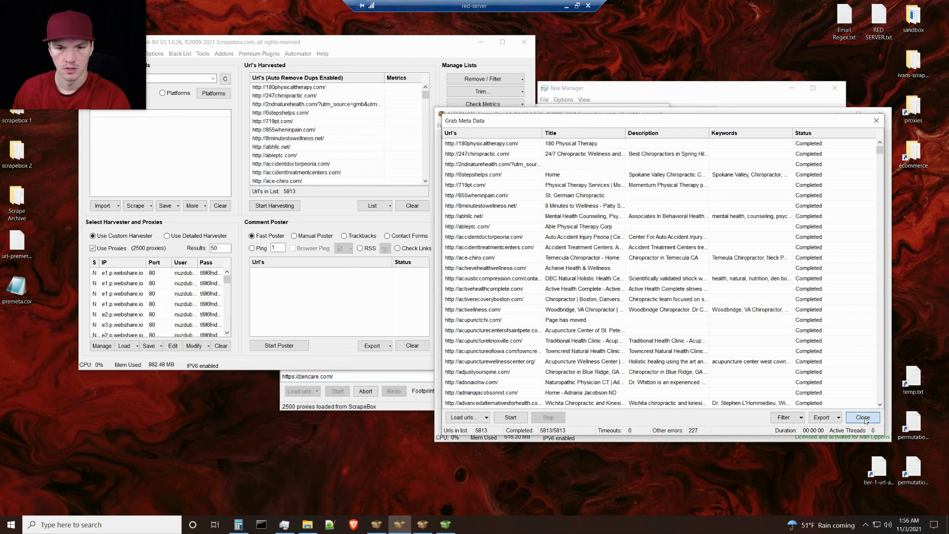
pyautogui.click(863, 418)
# Step: Rename premeta.csv on the desktop to premeta.txt and accept the file extension change
pyautogui.click(25, 298)
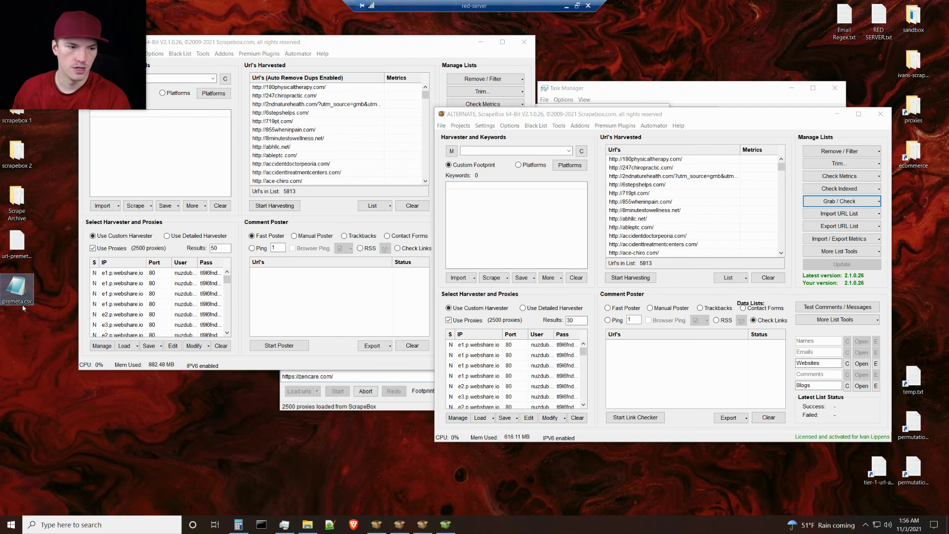
pyautogui.click(27, 305)
pyautogui.press('End')
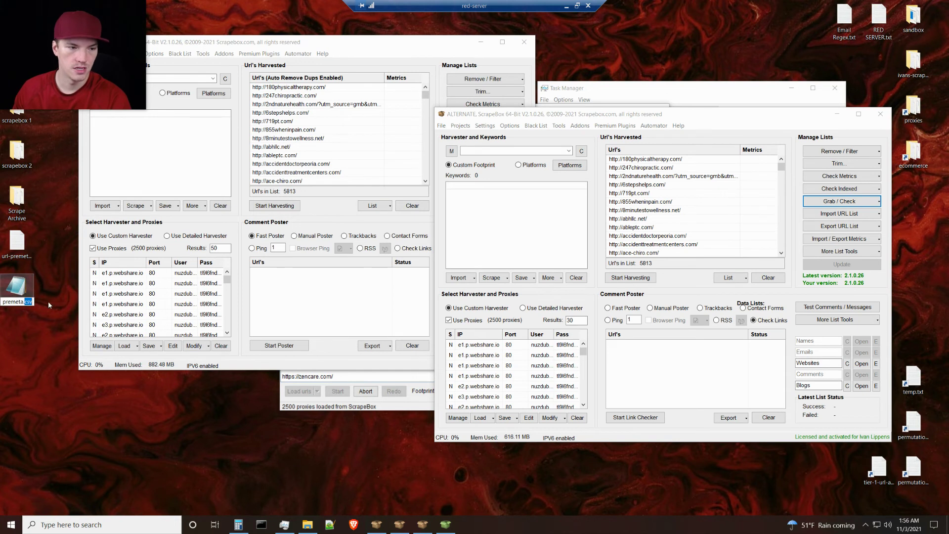
pyautogui.press('BackSpace')
pyautogui.press('BackSpace')
pyautogui.press('BackSpace')
pyautogui.write('txt')
pyautogui.press('Return')
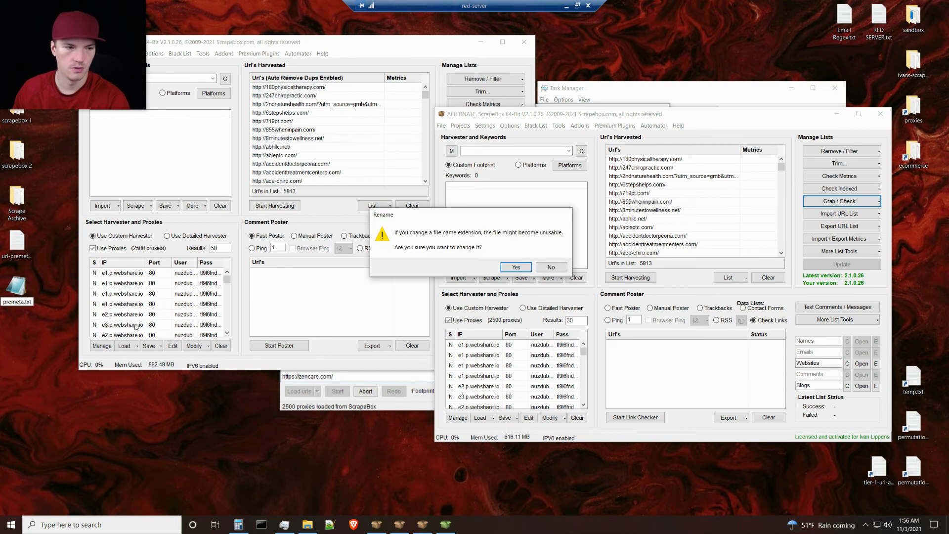
pyautogui.click(514, 269)
pyautogui.moveTo(55, 319); pyautogui.dragTo(14, 365)
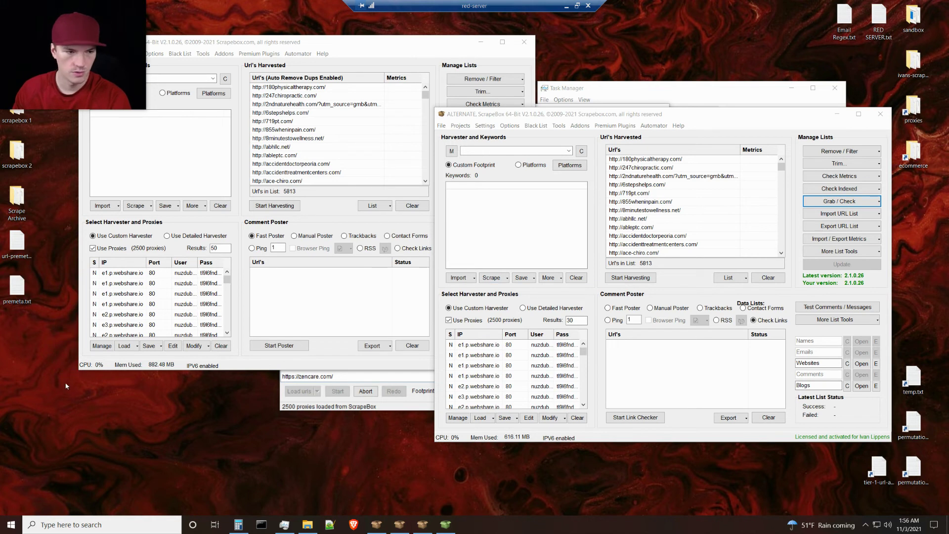
# Step: Replace the harvested URL list in the ALTERNATE instance with premeta.txt and remove entries not containing pemf
pyautogui.click(770, 279)
pyautogui.moveTo(23, 296); pyautogui.dragTo(693, 222)
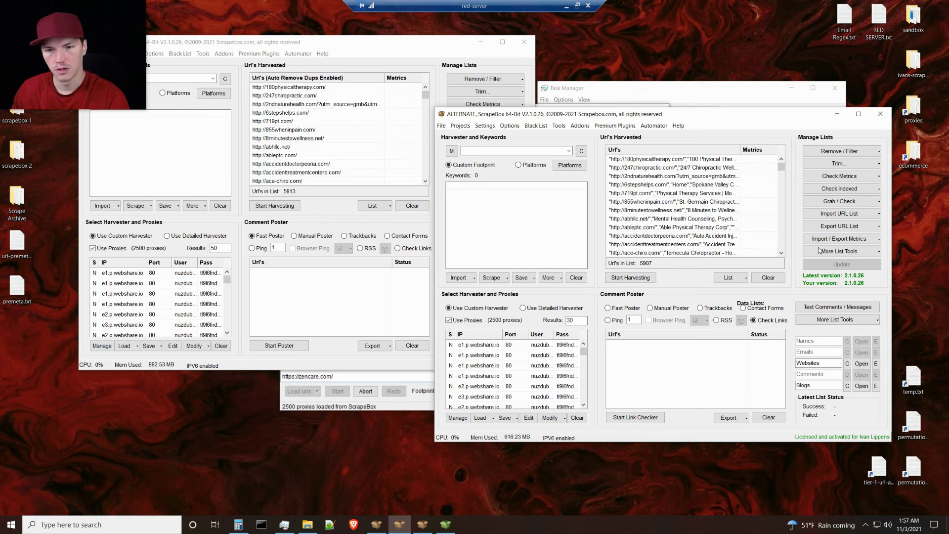
pyautogui.click(832, 152)
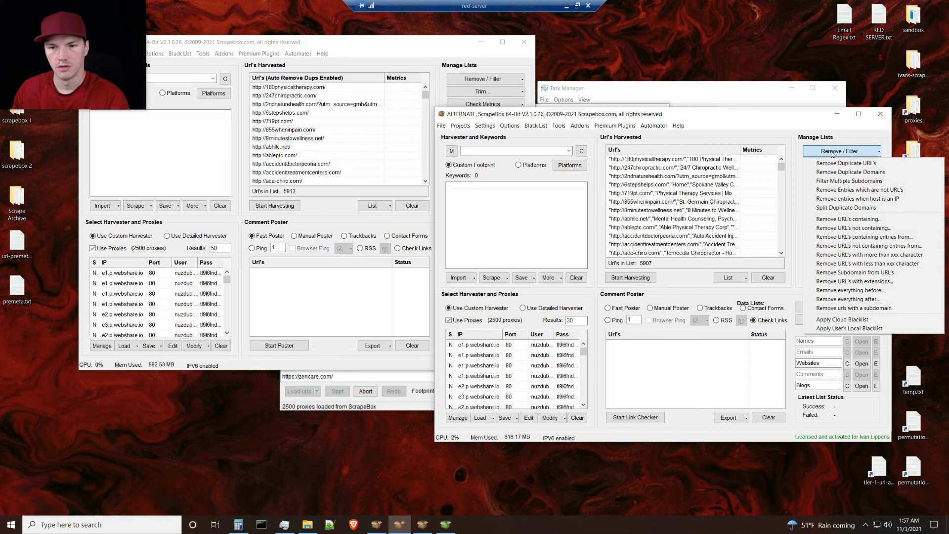
pyautogui.click(849, 229)
pyautogui.write('pemf')
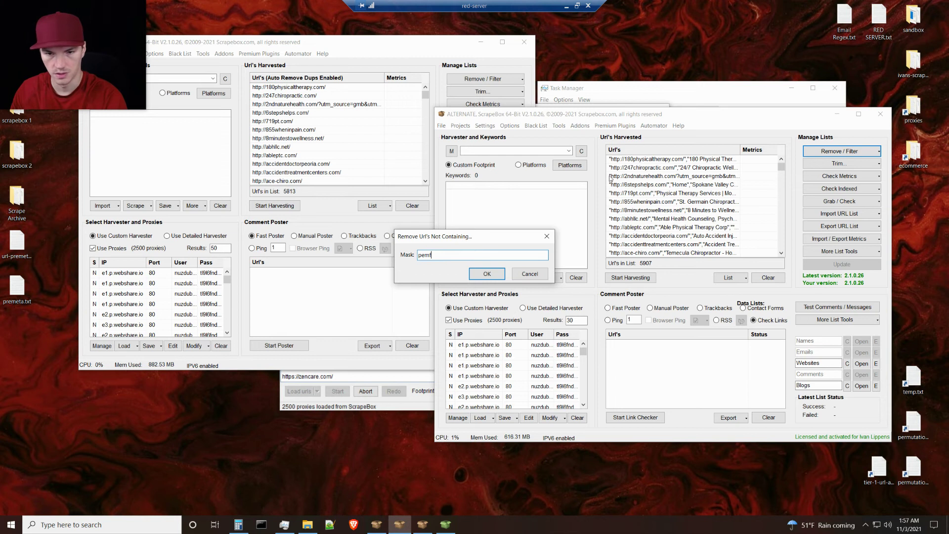
pyautogui.click(487, 273)
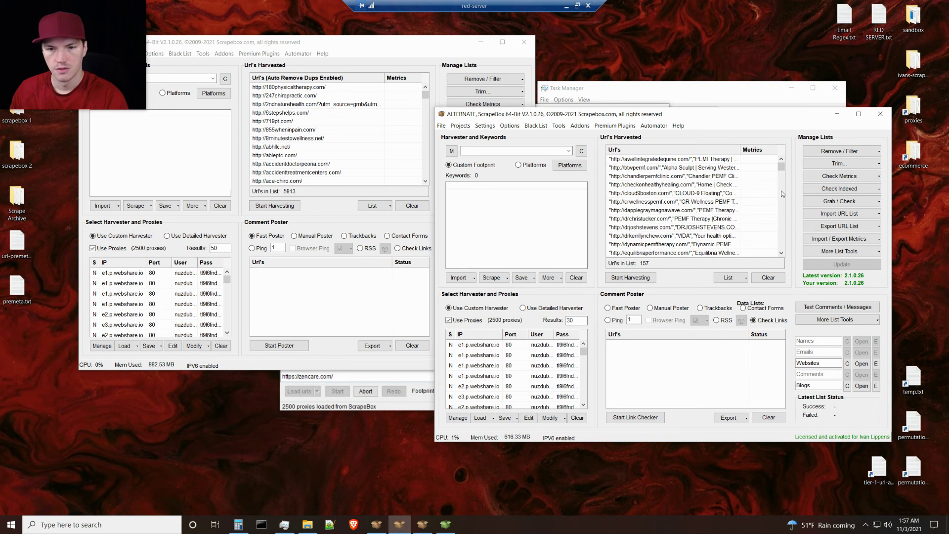
# Step: Remove everything after ", in the harvested entries, leaving only the quoted URLs without their meta data
pyautogui.click(830, 152)
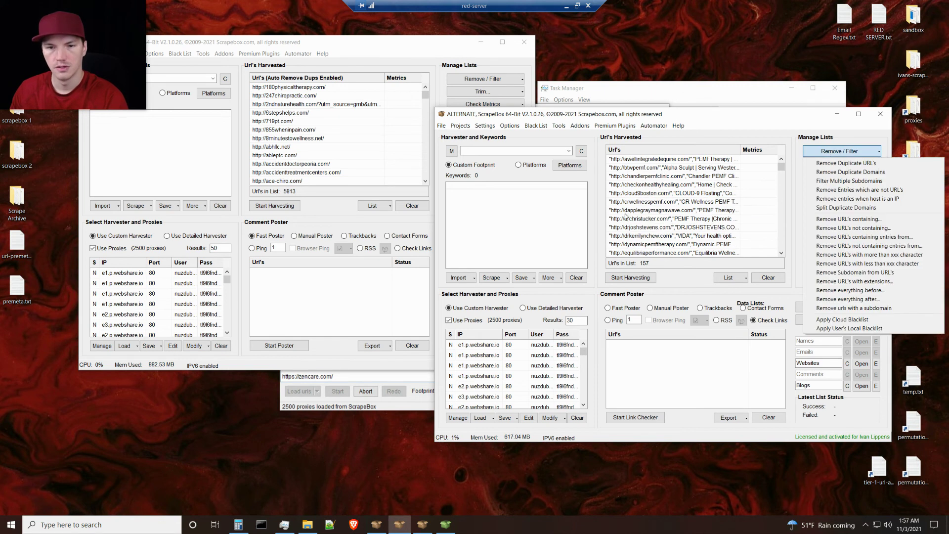
pyautogui.click(737, 130)
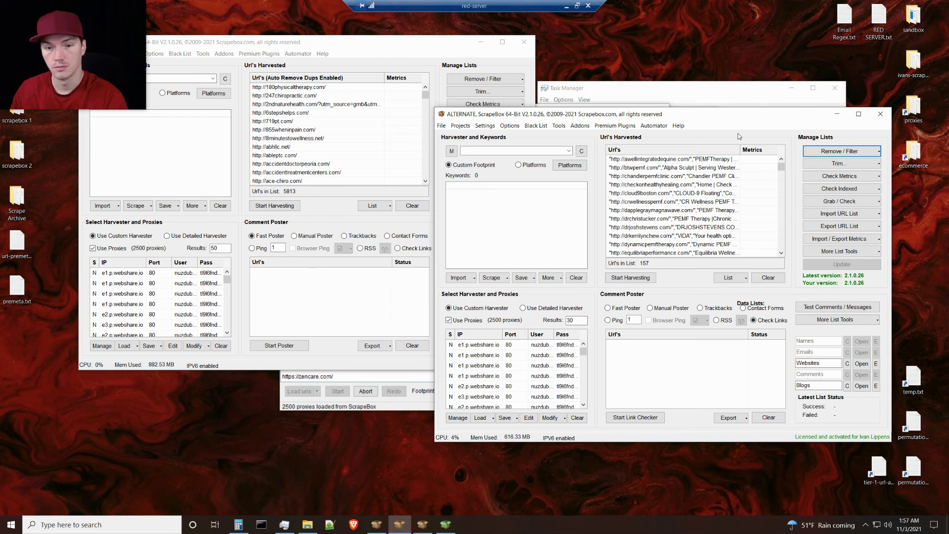
pyautogui.click(840, 151)
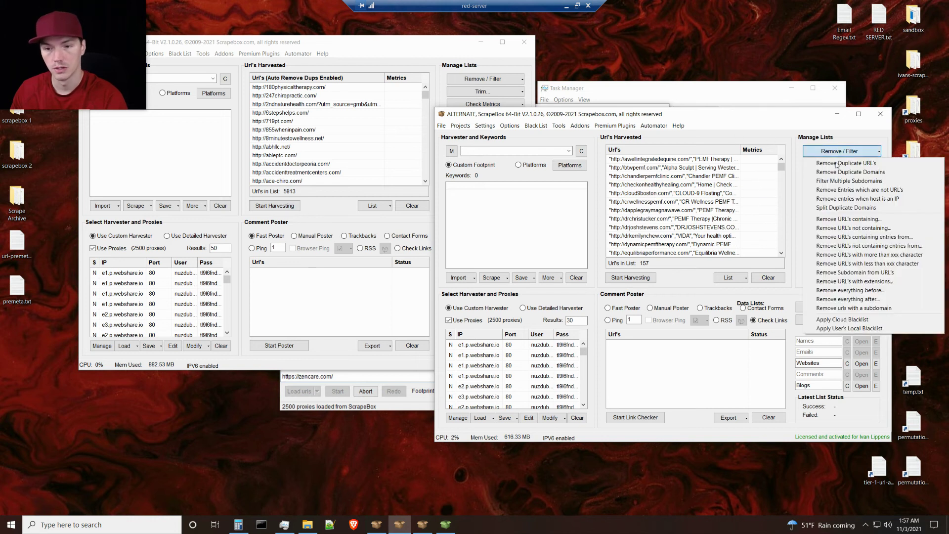
pyautogui.click(835, 306)
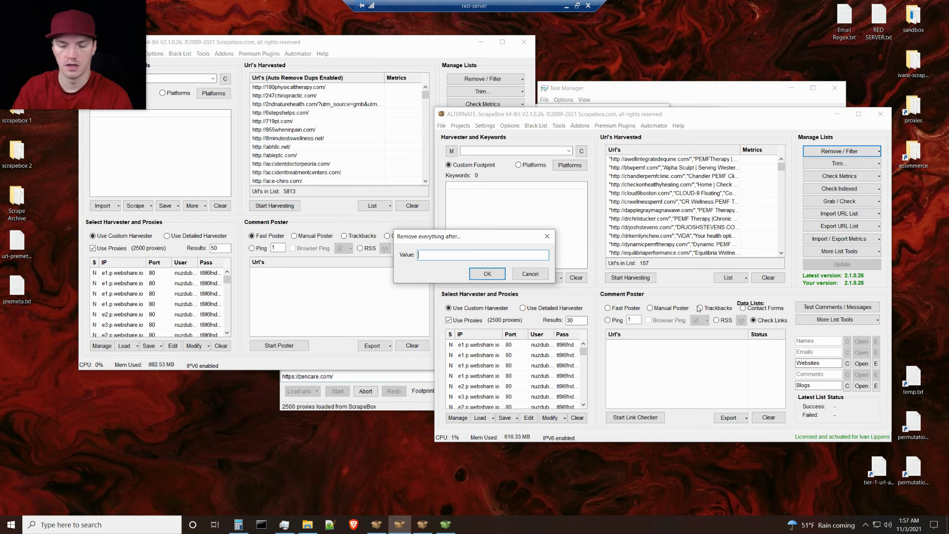
pyautogui.write('",')
pyautogui.press('Return')
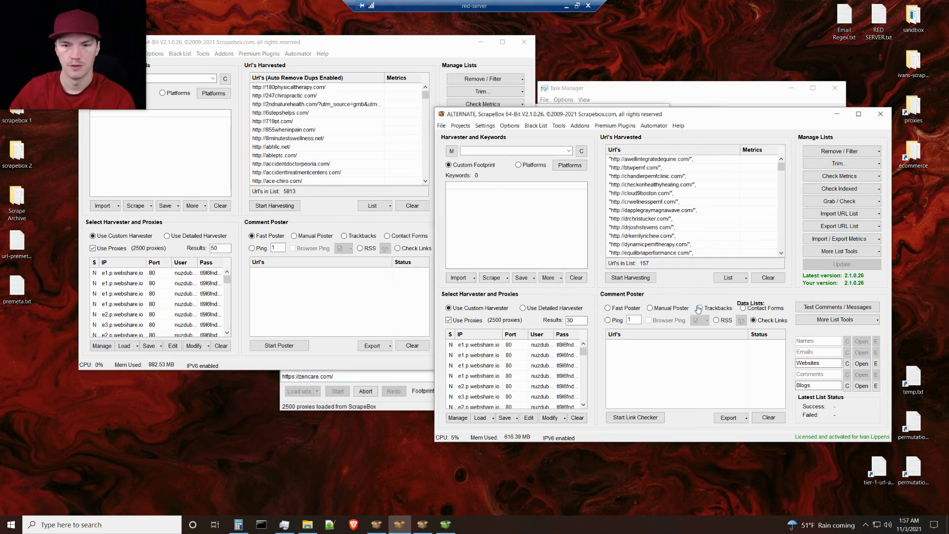
# Step: Copy all harvested URLs over the contents of premeta.txt in Notepad and delete the trailing blank line
pyautogui.rightClick(686, 215)
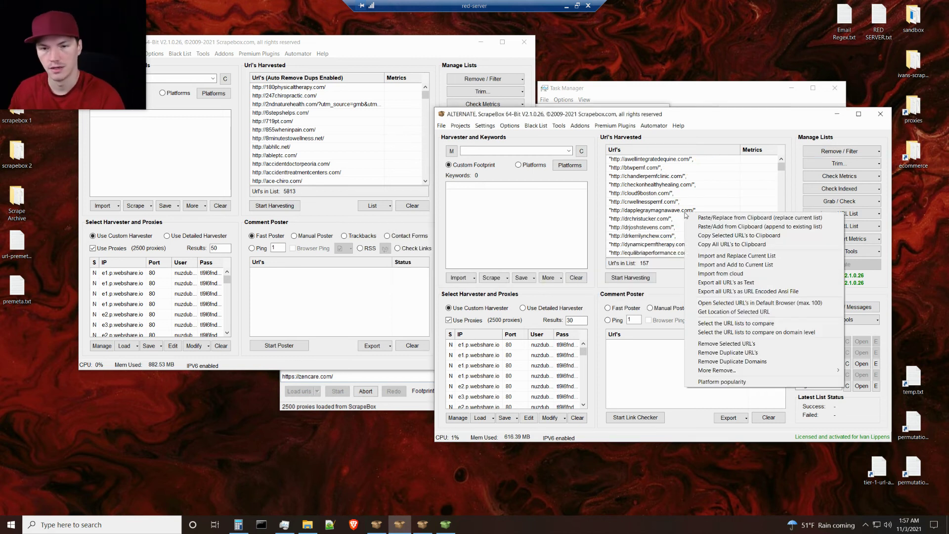
pyautogui.click(728, 244)
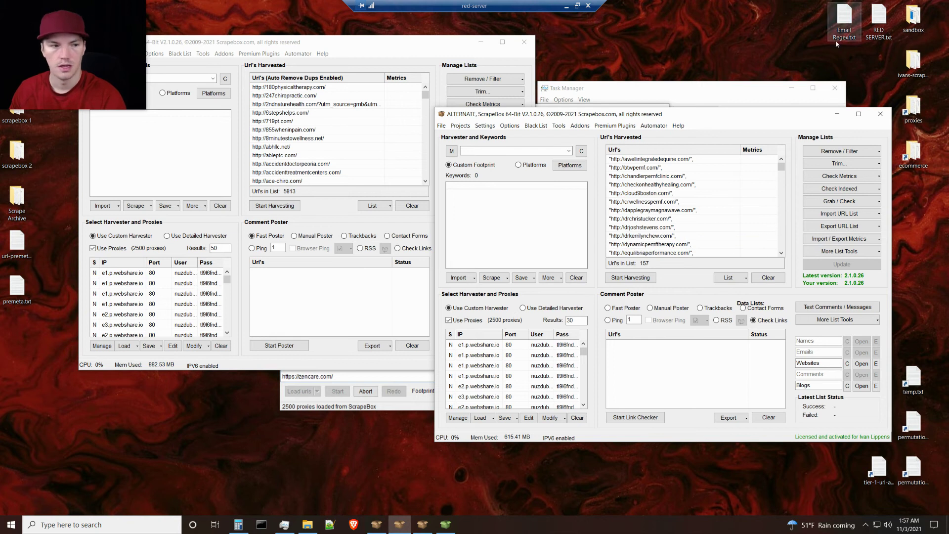
pyautogui.doubleClick(16, 292)
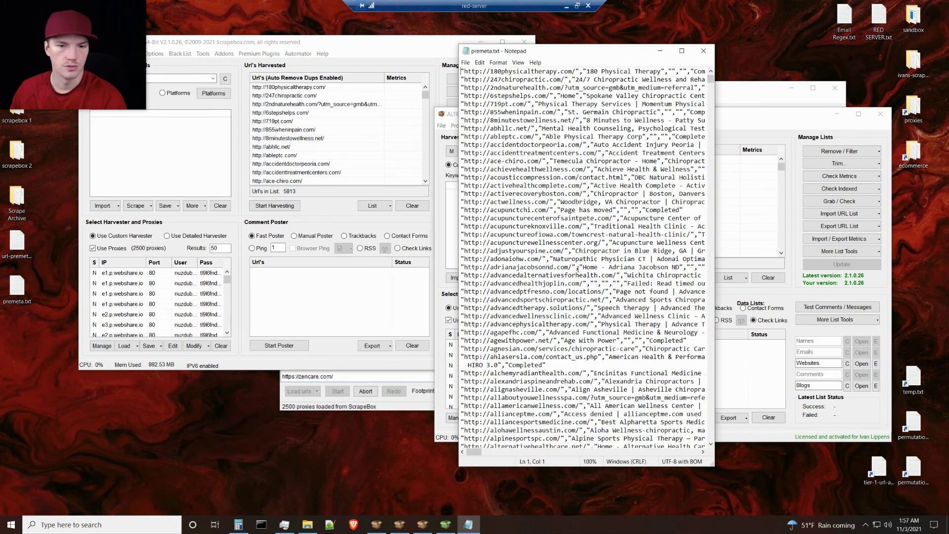
pyautogui.hotkey('ctrl', 'a')
pyautogui.hotkey('ctrl', 'v')
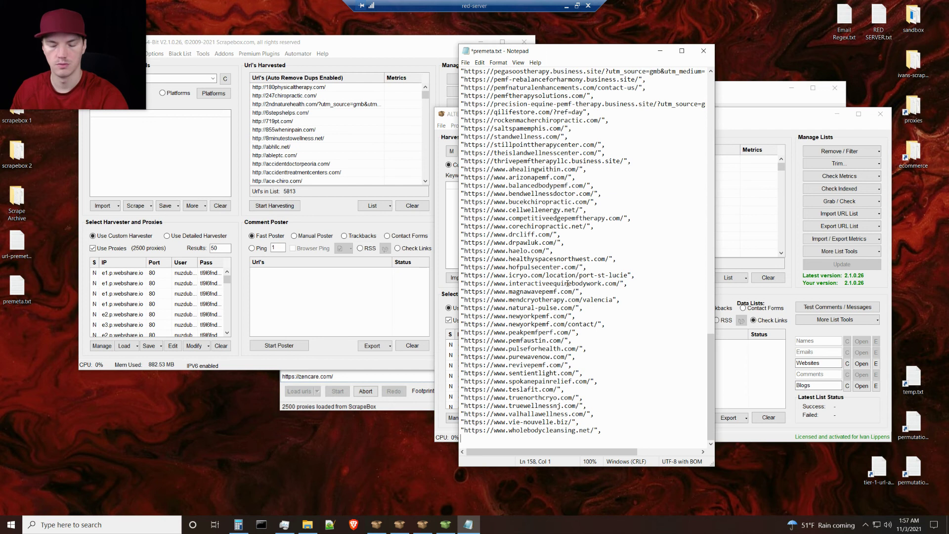
pyautogui.press('BackSpace')
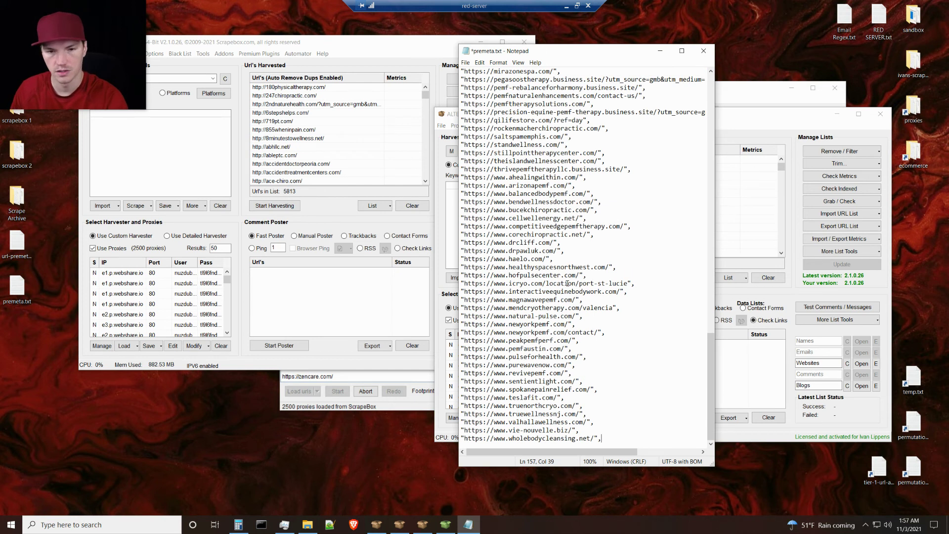
# Step: Set up a text replacement in premeta.txt that searches for /", with an empty replacement
pyautogui.hotkey('ctrl', 'h')
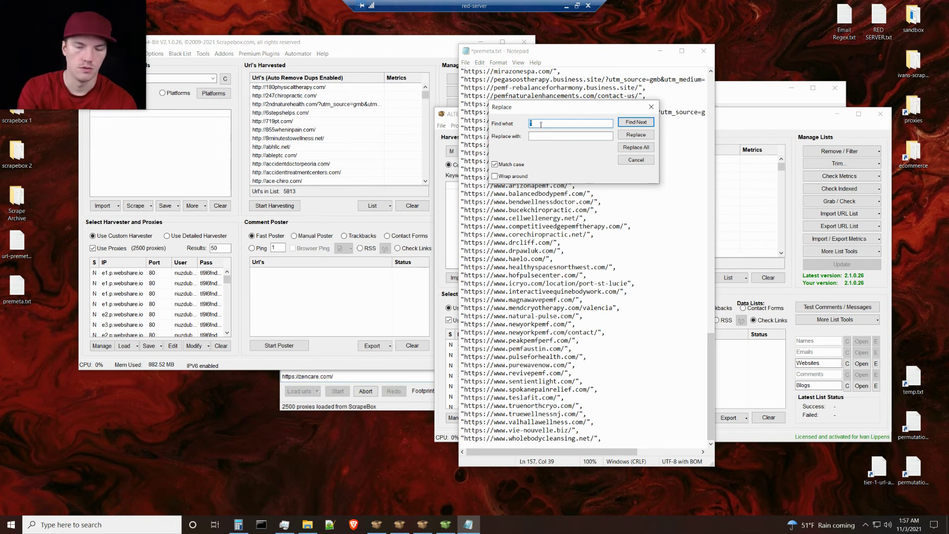
pyautogui.write('/')
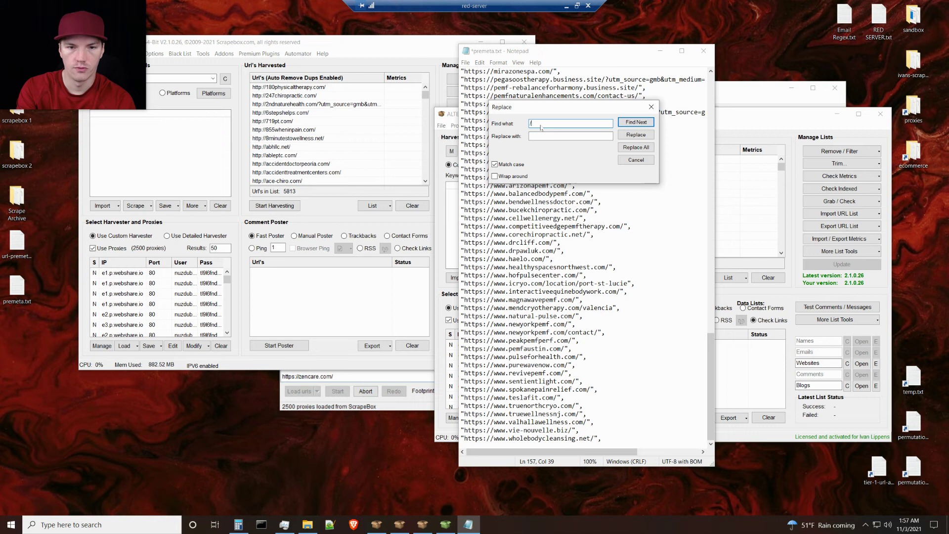
pyautogui.write('",')
pyautogui.press('Tab')
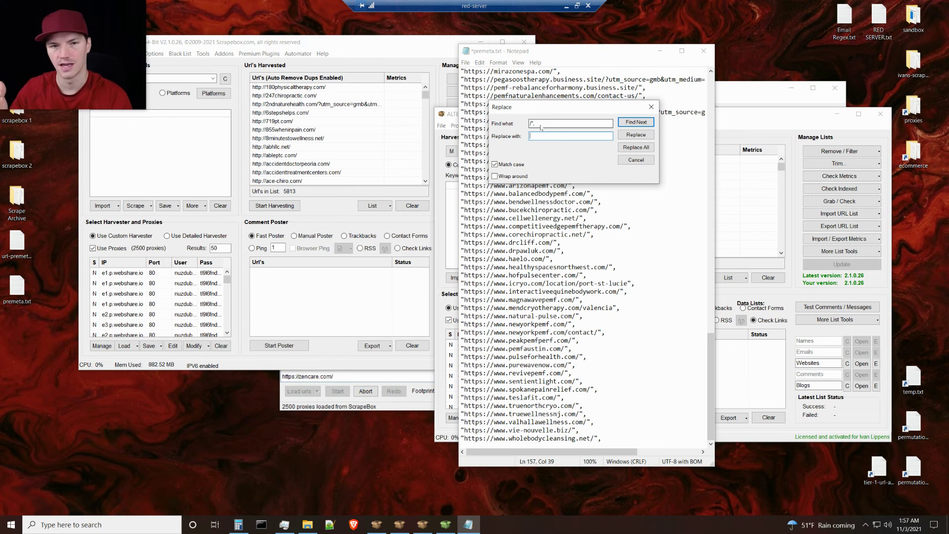
pyautogui.click(442, 51)
pyautogui.click(486, 95)
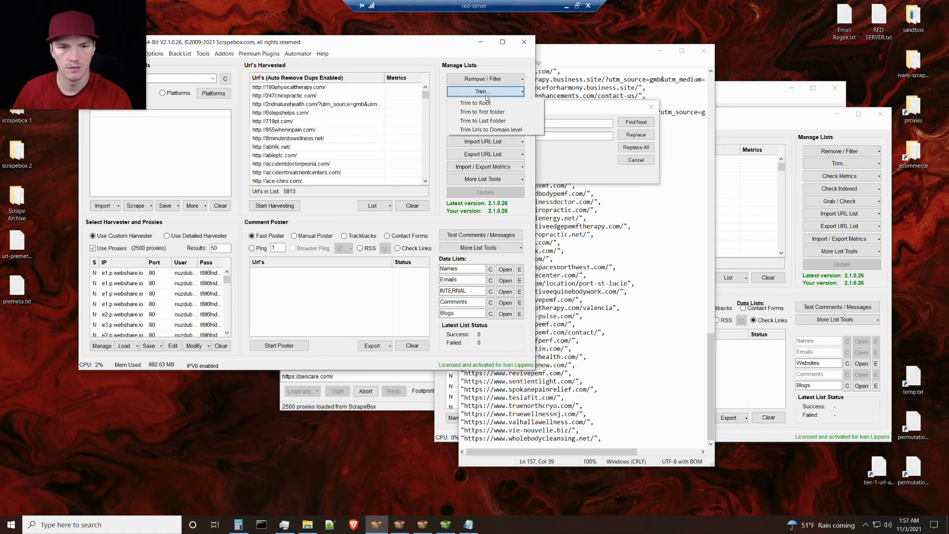
pyautogui.click(489, 80)
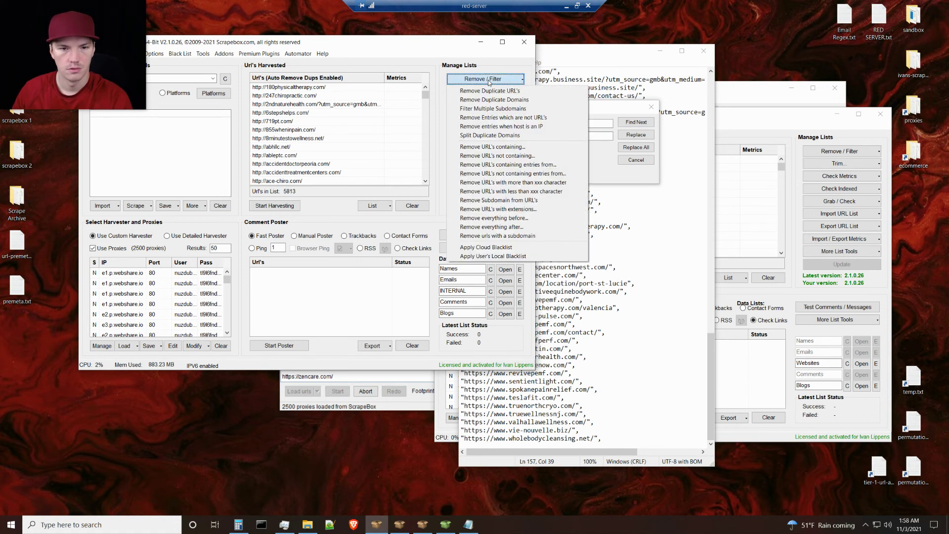
pyautogui.click(488, 81)
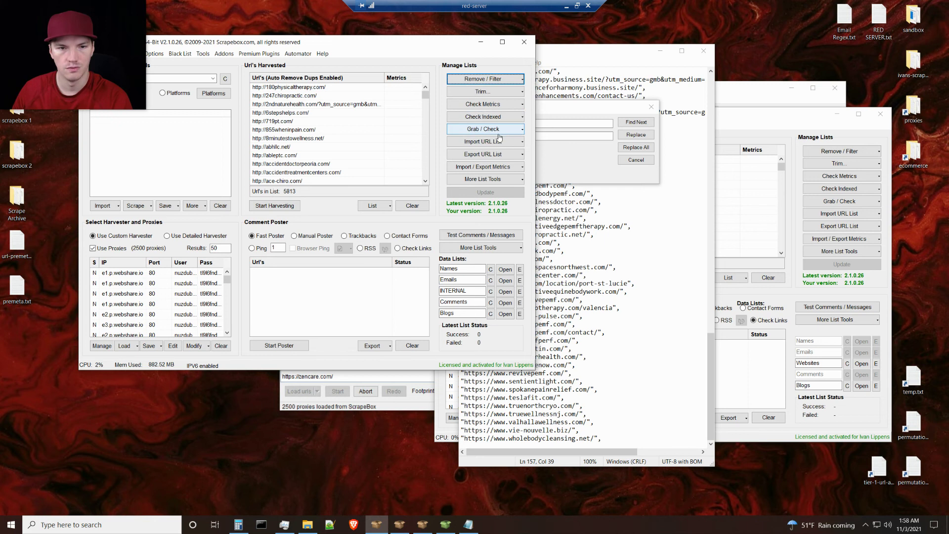
pyautogui.click(507, 181)
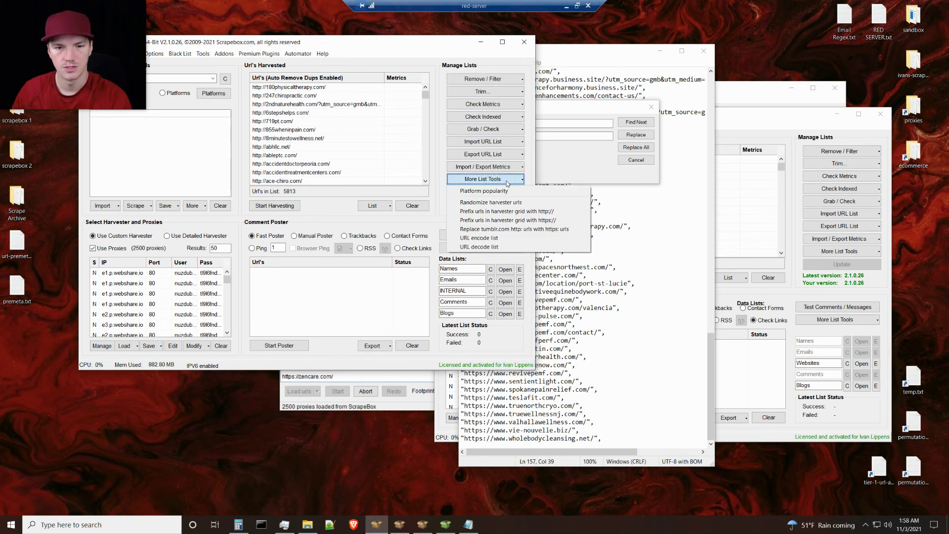
pyautogui.click(430, 64)
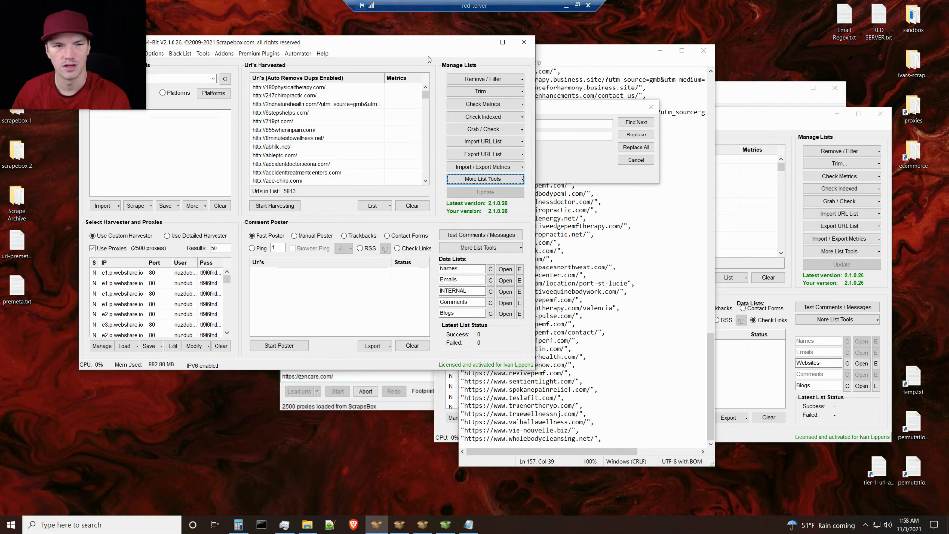
# Step: Replace every /", in premeta.txt with nothing
pyautogui.click(611, 110)
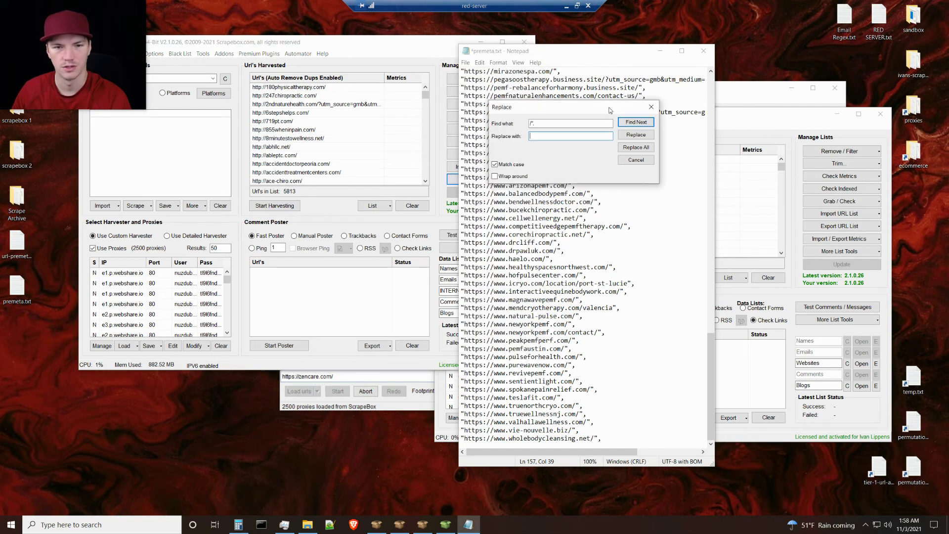
pyautogui.hotkey('shift', 'Tab')
pyautogui.press('End')
pyautogui.click(538, 137)
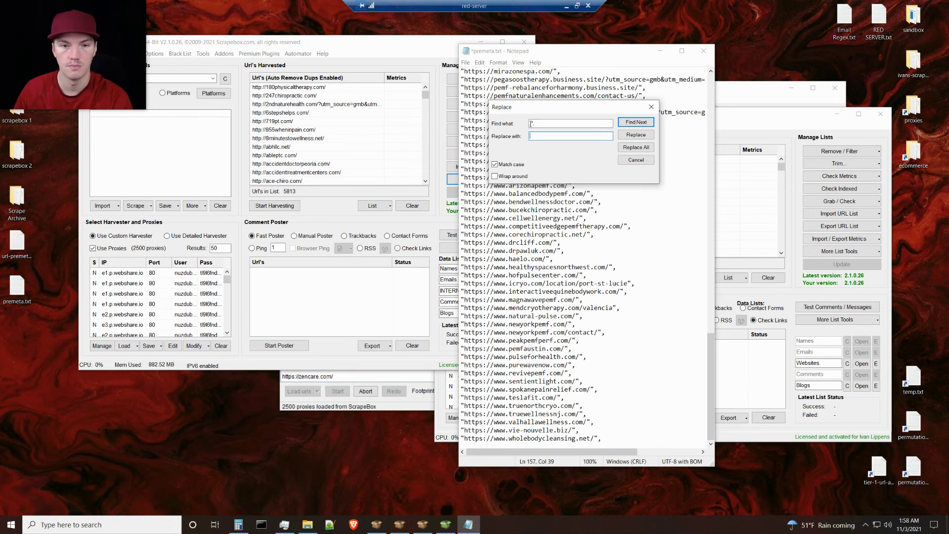
pyautogui.click(636, 148)
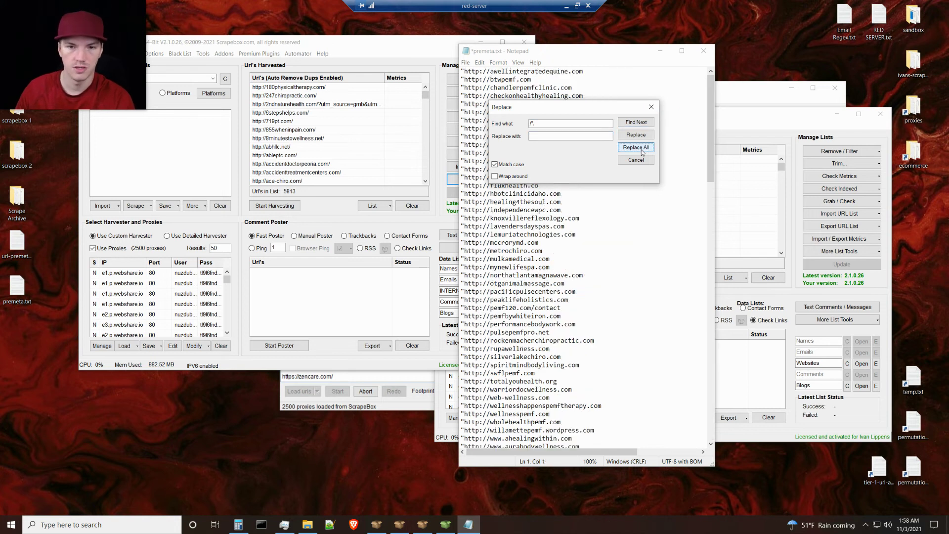
# Step: Strip all remaining ", endings and quotation marks from the URLs and save premeta.txt
pyautogui.click(535, 124)
pyautogui.press('Home')
pyautogui.press('Delete')
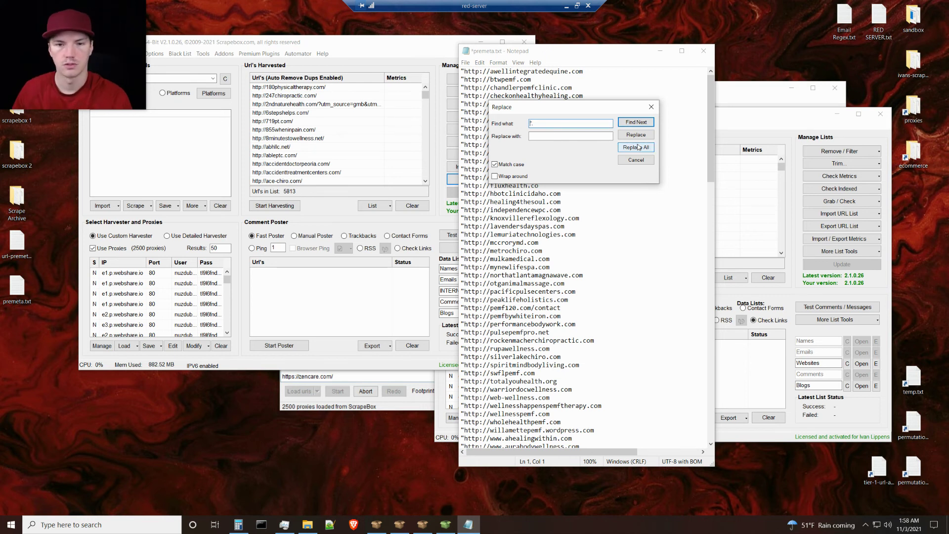
pyautogui.click(550, 125)
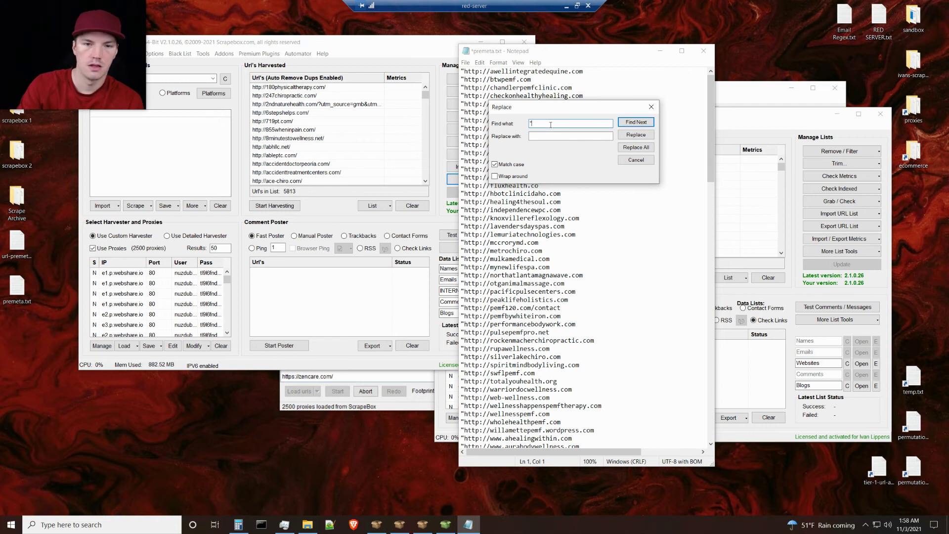
pyautogui.click(637, 148)
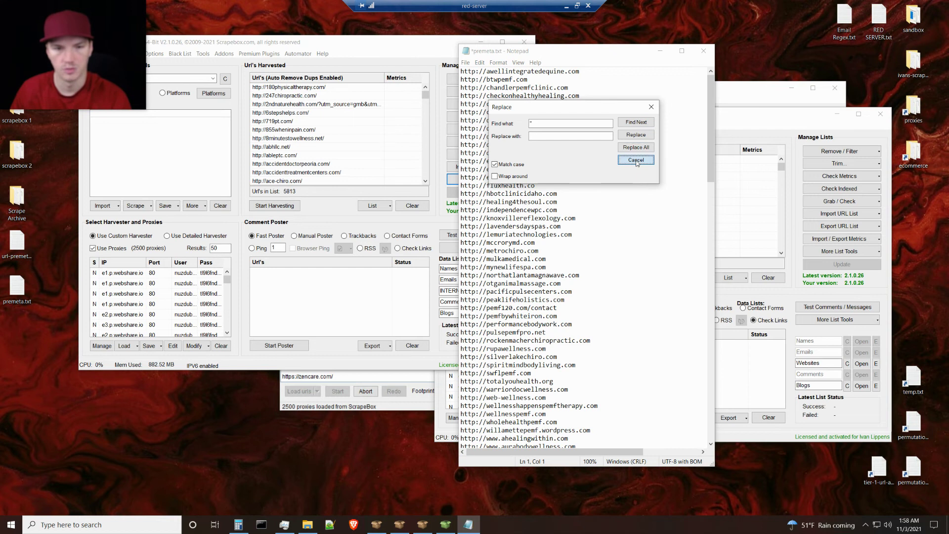
pyautogui.click(637, 160)
pyautogui.hotkey('ctrl', 's')
# Step: Replace the ALTERNATE instance's harvested list with all cleaned URLs from premeta.txt and remove duplicate URLs
pyautogui.click(628, 231)
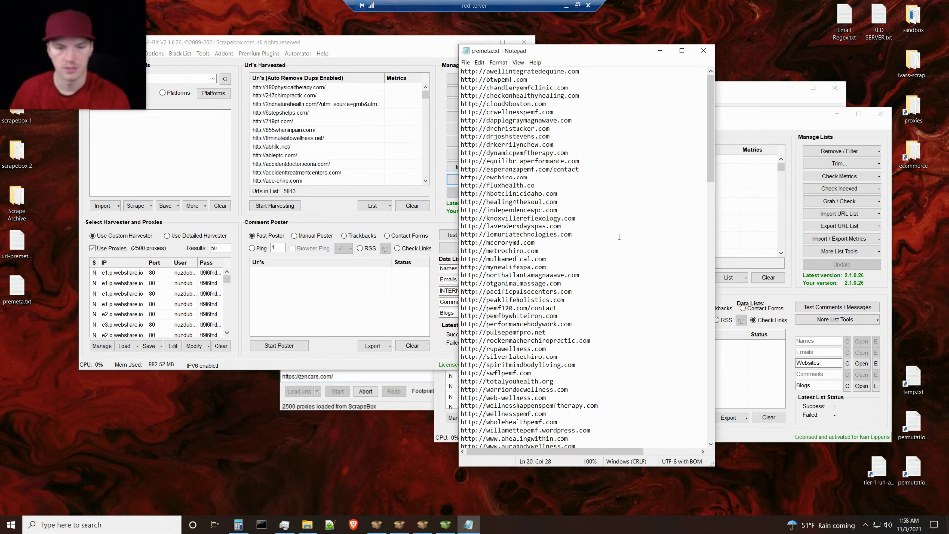
pyautogui.hotkey('ctrl', 'a')
pyautogui.rightClick(698, 219)
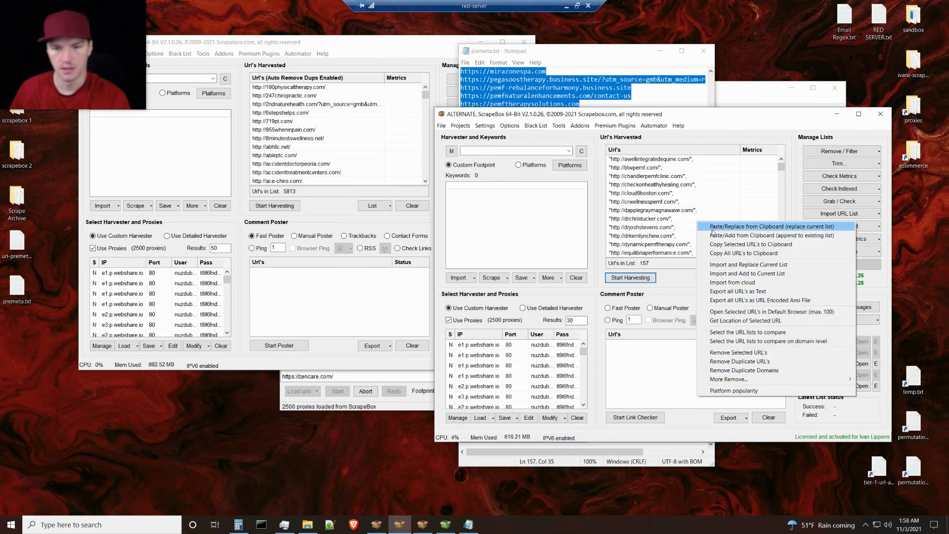
pyautogui.click(718, 232)
pyautogui.rightClick(703, 219)
pyautogui.click(721, 225)
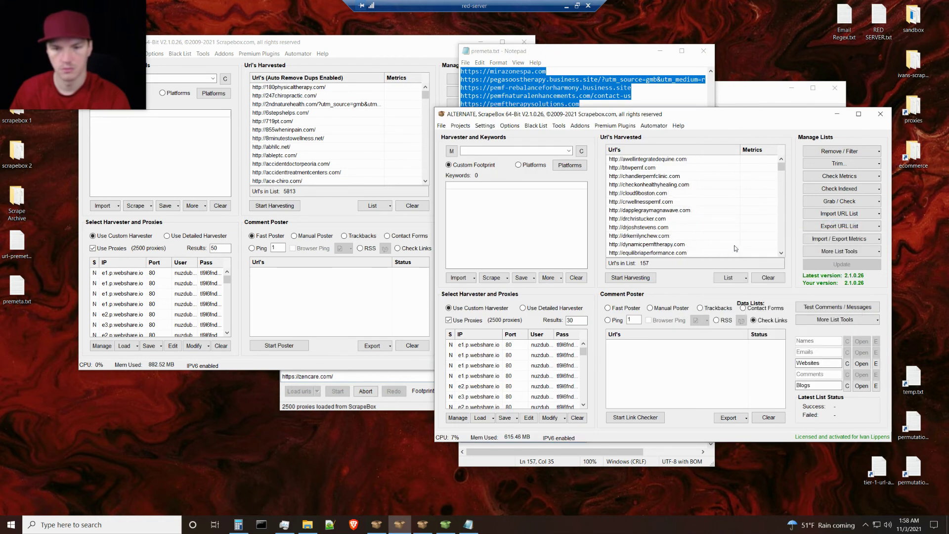
pyautogui.click(818, 151)
pyautogui.click(819, 163)
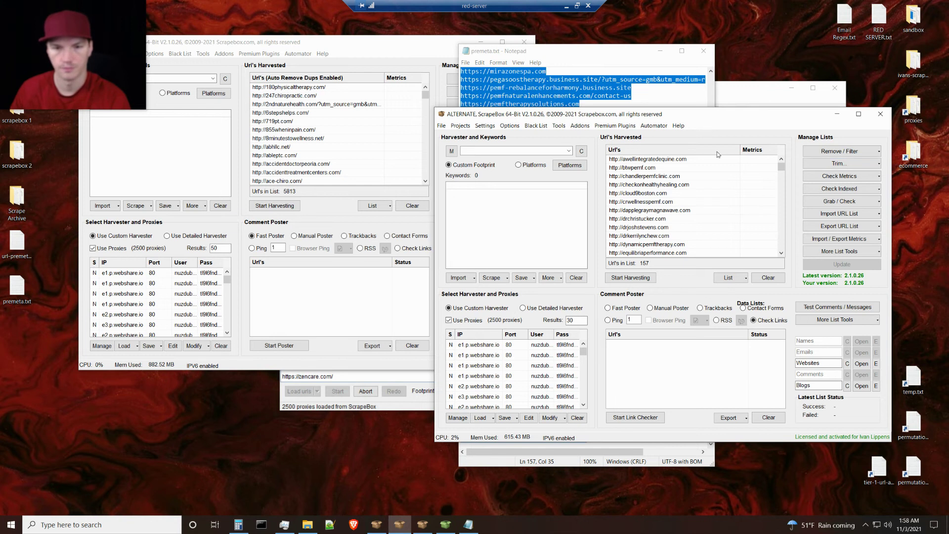
# Step: Copy all harvested URLs from the ALTERNATE instance over the contents of premeta.txt and close the file
pyautogui.rightClick(698, 201)
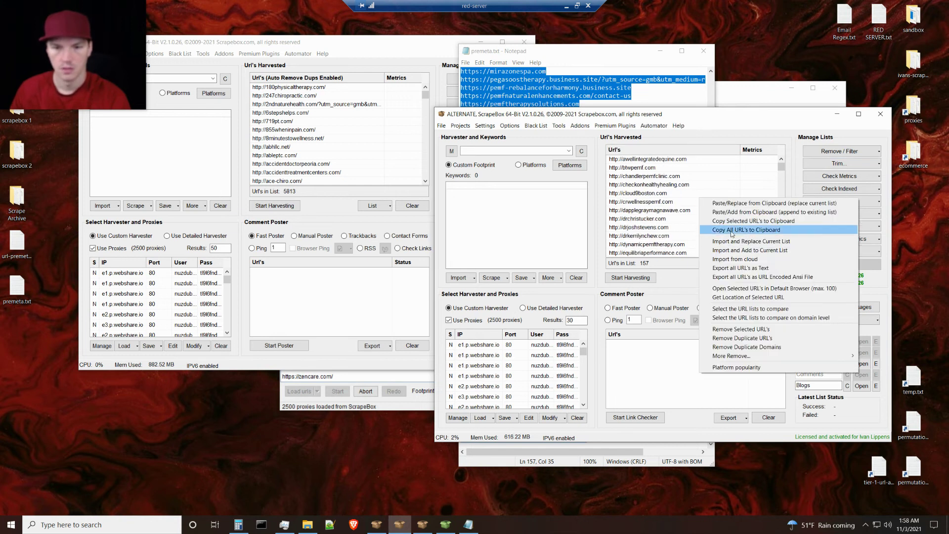
pyautogui.click(740, 230)
pyautogui.click(650, 101)
pyautogui.hotkey('ctrl', 'v')
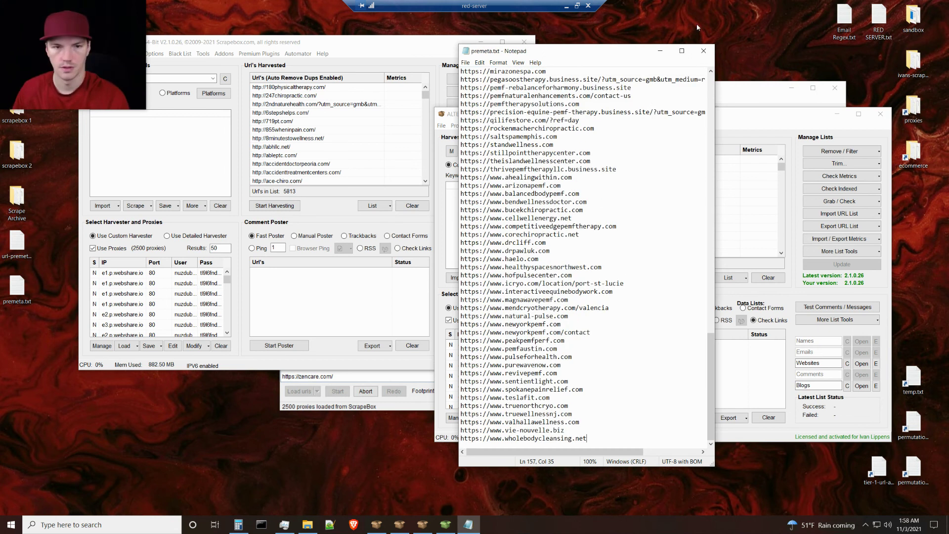
pyautogui.click(703, 51)
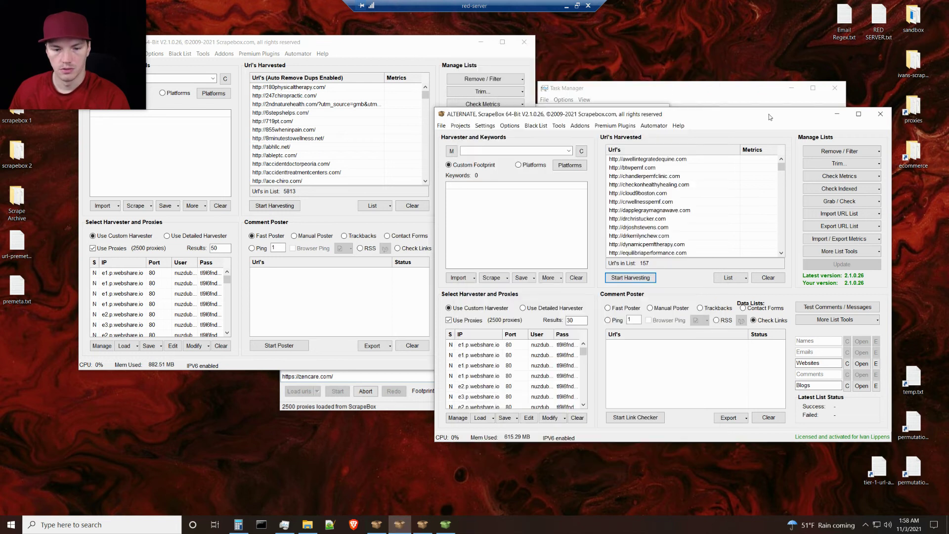
# Step: Clear the ALTERNATE instance's harvested URL list and end the ScrapeBox Page Scanner task in Task Manager
pyautogui.click(768, 279)
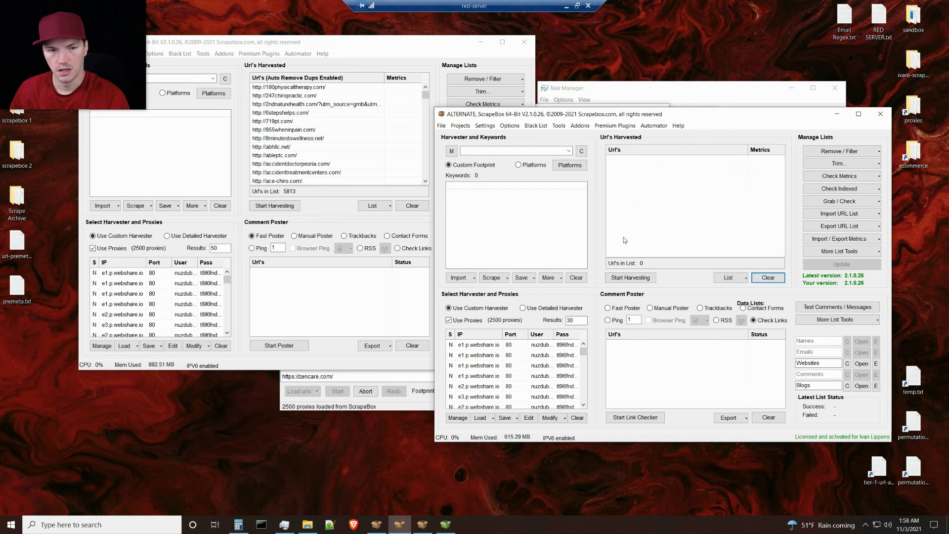
pyautogui.click(423, 525)
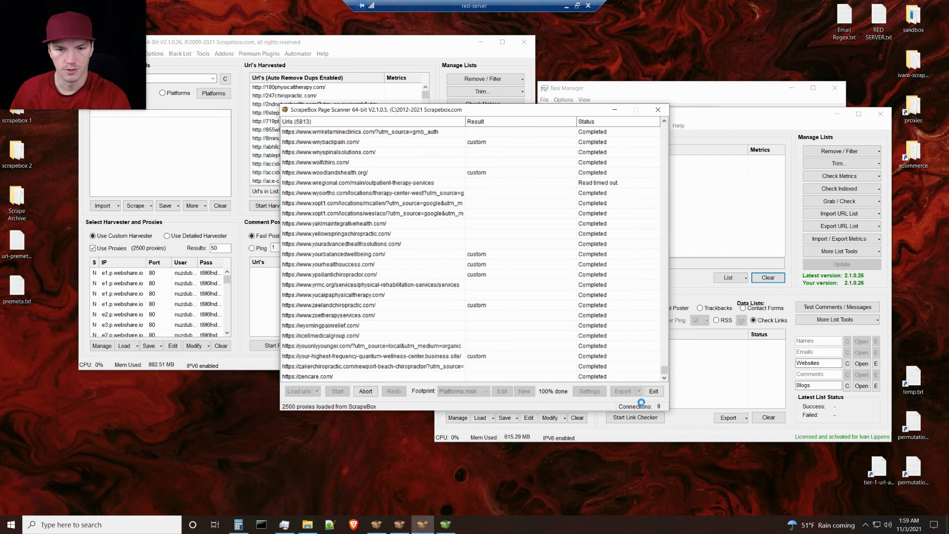
pyautogui.click(285, 526)
pyautogui.click(602, 233)
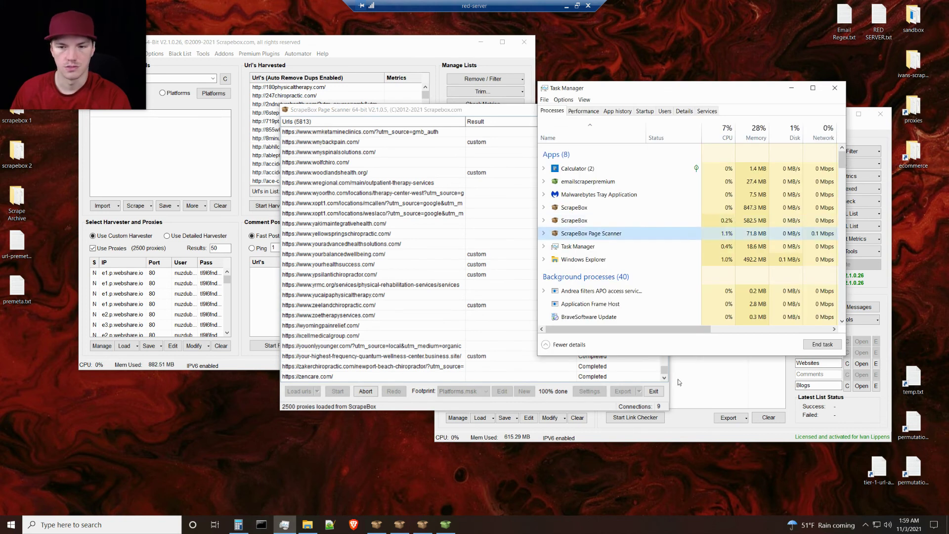
pyautogui.click(824, 344)
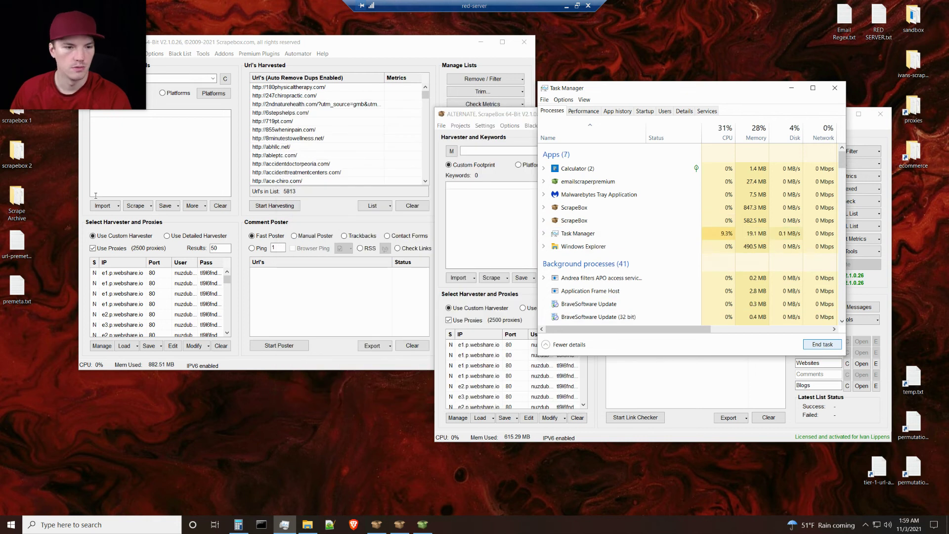
# Step: Move 20211103_014121.txt from the refreshed PageScannerData folder to the desktop and close the folder
pyautogui.click(308, 524)
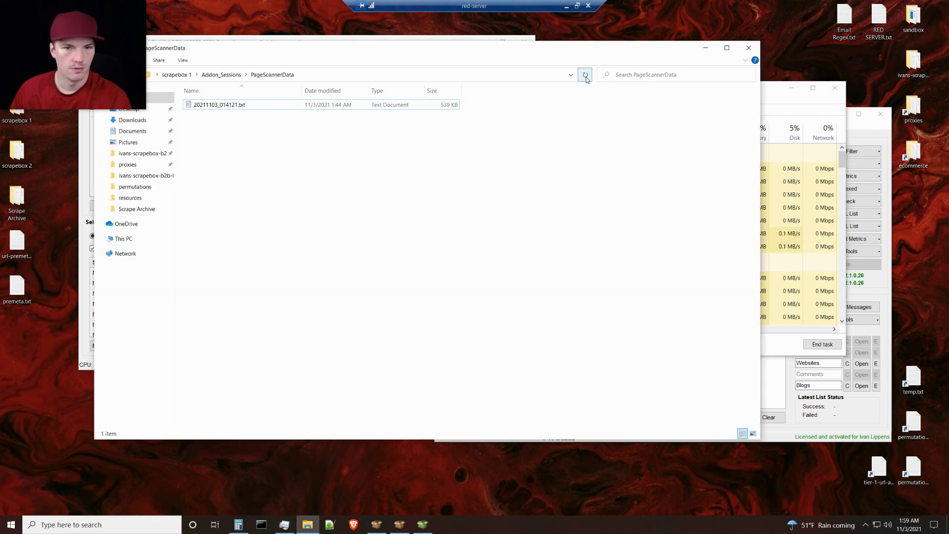
pyautogui.click(585, 77)
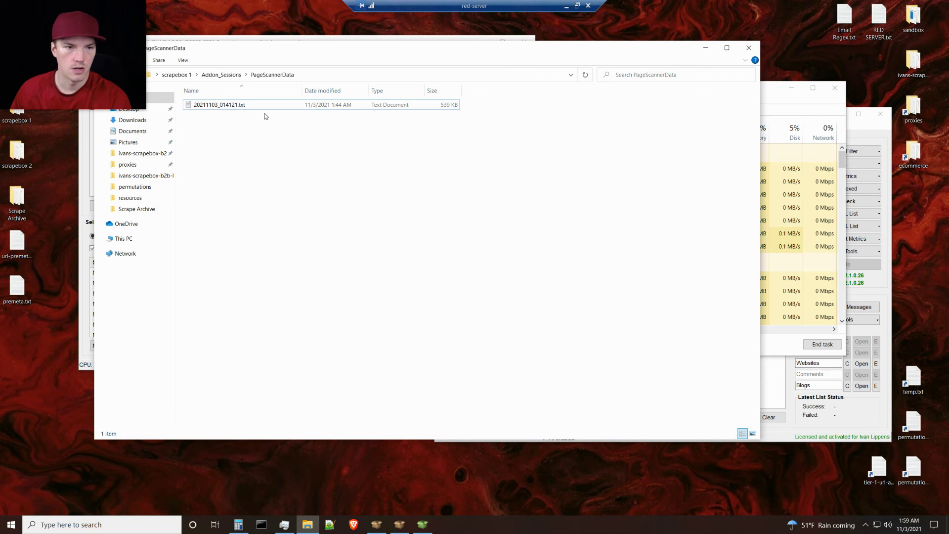
pyautogui.moveTo(261, 109); pyautogui.dragTo(132, 396)
pyautogui.moveTo(239, 105); pyautogui.dragTo(52, 470)
pyautogui.click(742, 51)
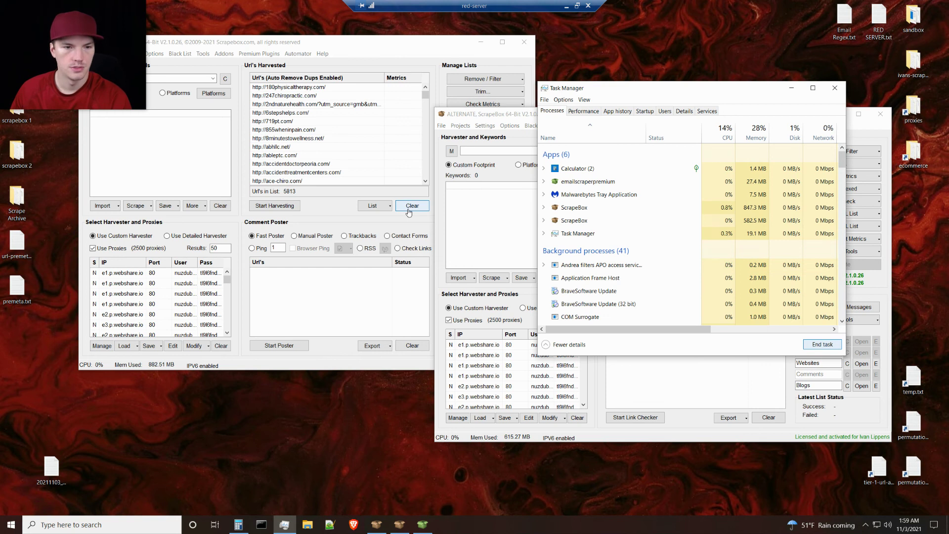
# Step: Load 20211103_014121.txt into the ALTERNATE instance's harvested list and remove every URL not containing |custom
pyautogui.click(792, 88)
pyautogui.moveTo(51, 474); pyautogui.dragTo(695, 218)
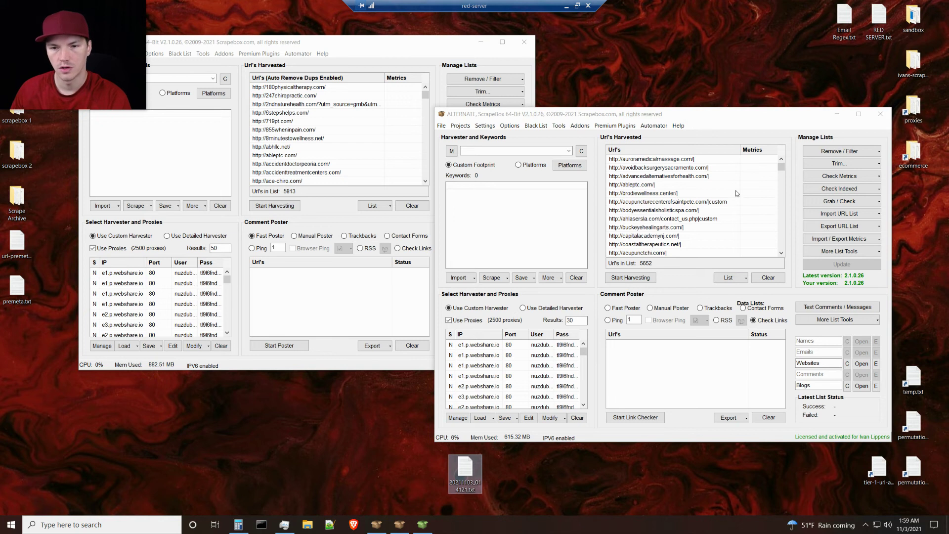
pyautogui.click(841, 151)
pyautogui.click(859, 228)
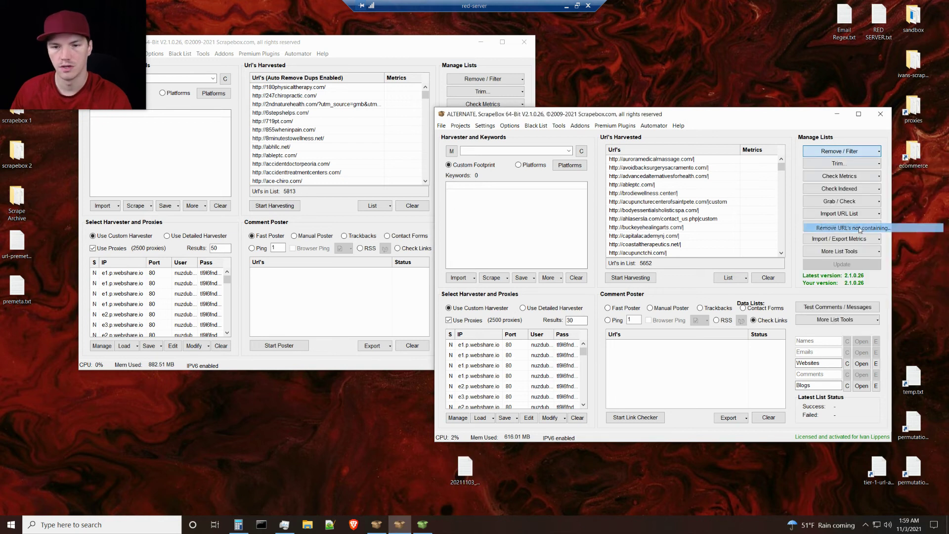
pyautogui.write('|custom')
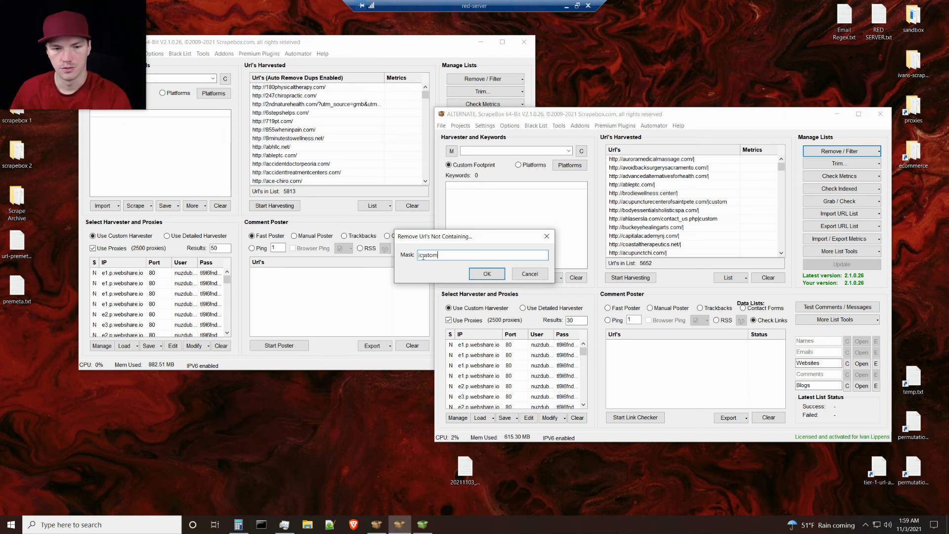
pyautogui.click(487, 275)
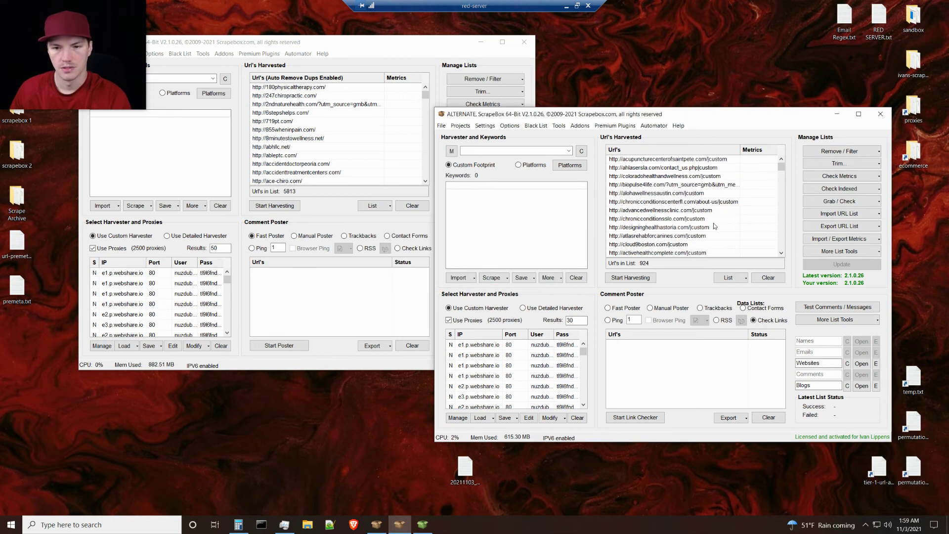
# Step: Overwrite the contents of 20211103_014121.txt with all filtered URLs from the ALTERNATE instance, delete the trailing blank line and save
pyautogui.rightClick(708, 202)
pyautogui.click(764, 231)
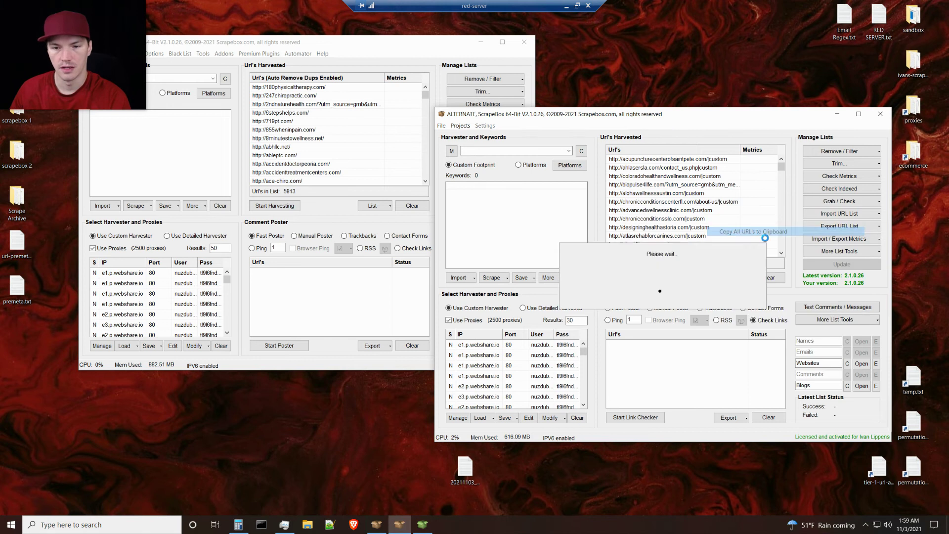
pyautogui.doubleClick(469, 466)
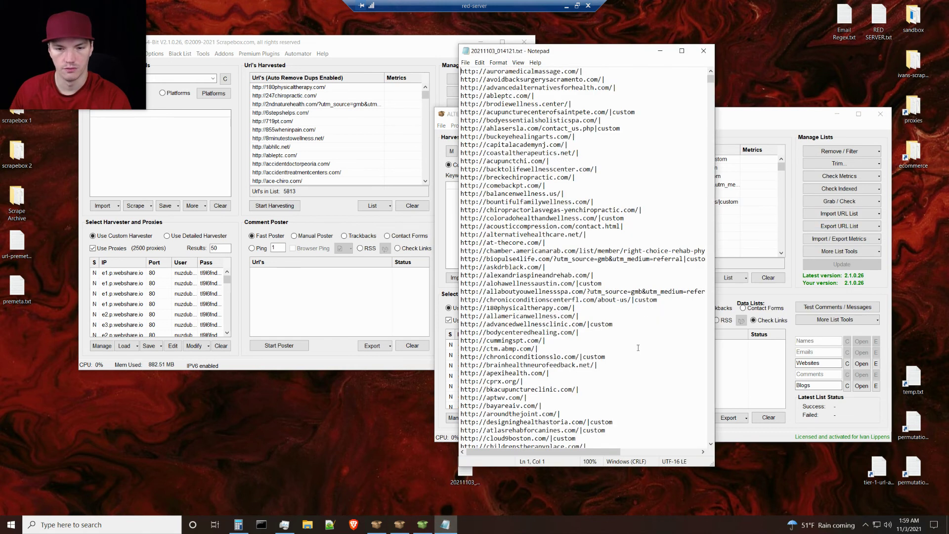
pyautogui.hotkey('ctrl', 'a')
pyautogui.hotkey('ctrl', 'v')
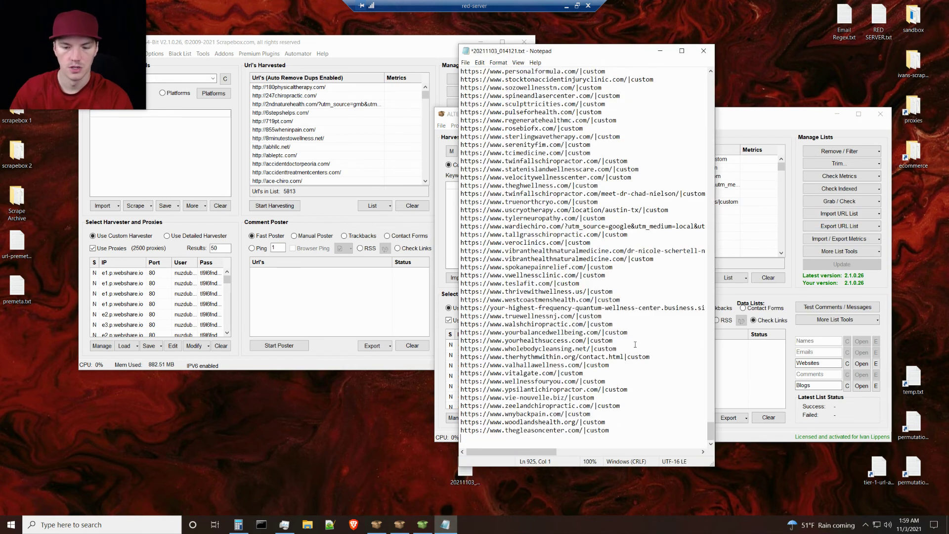
pyautogui.press('BackSpace')
pyautogui.hotkey('ctrl', 's')
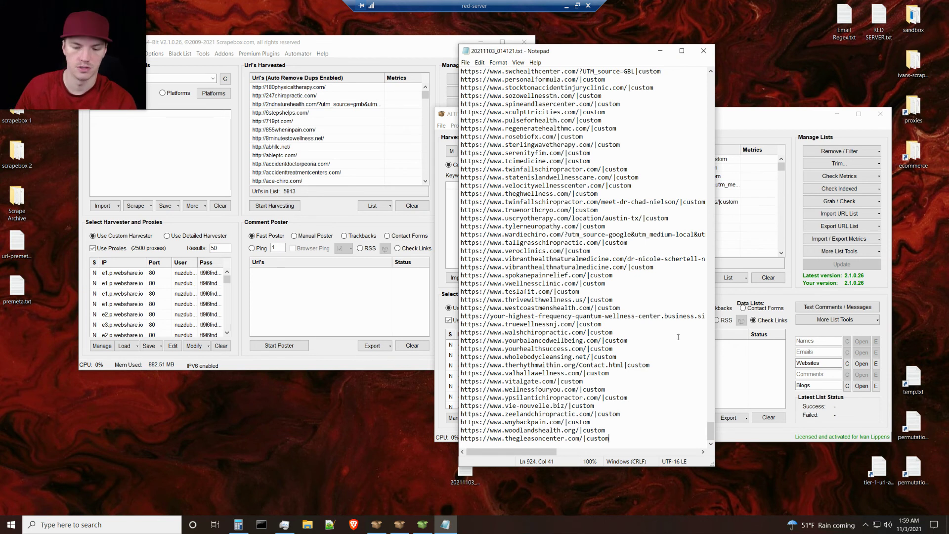
# Step: Replace every /|custom in 20211103_014121.txt with nothing
pyautogui.hotkey('ctrl', 'h')
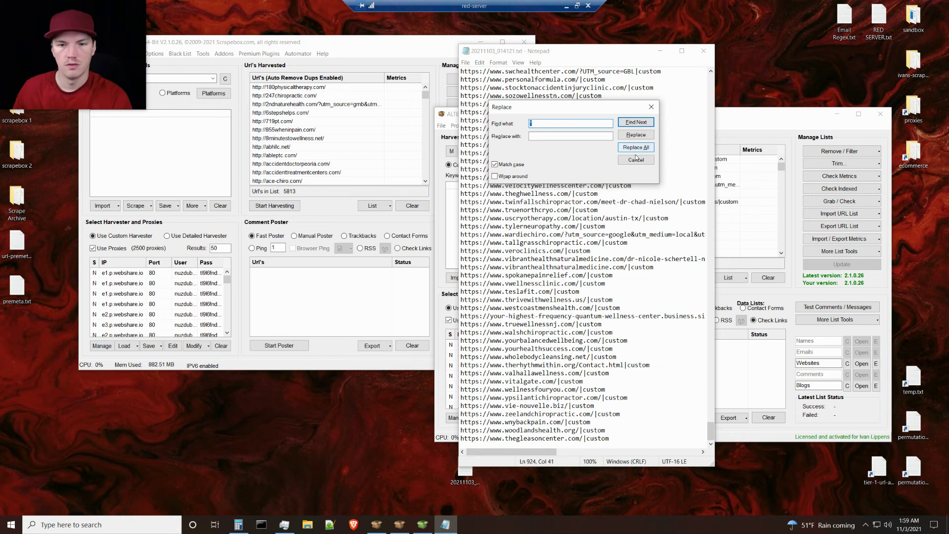
pyautogui.click(629, 160)
pyautogui.moveTo(608, 121); pyautogui.dragTo(577, 121)
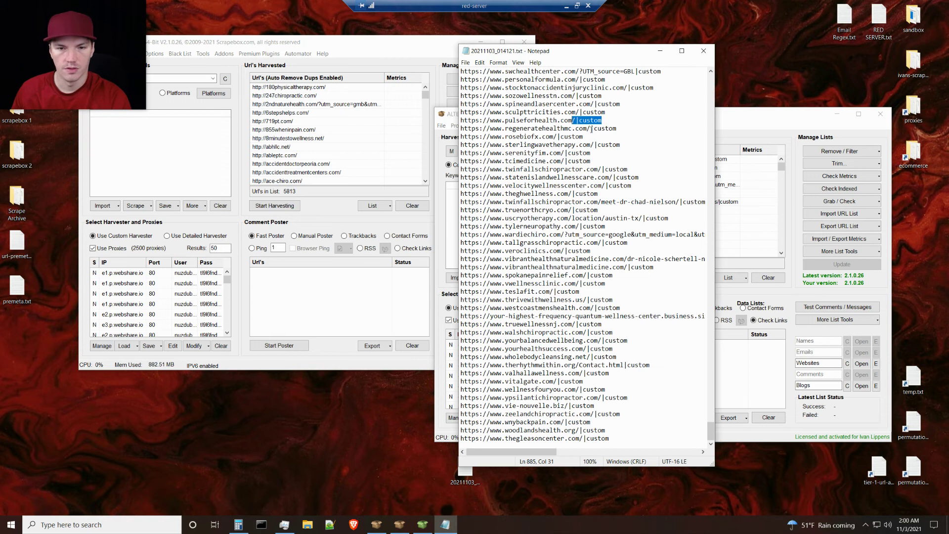
pyautogui.hotkey('ctrl', 'h')
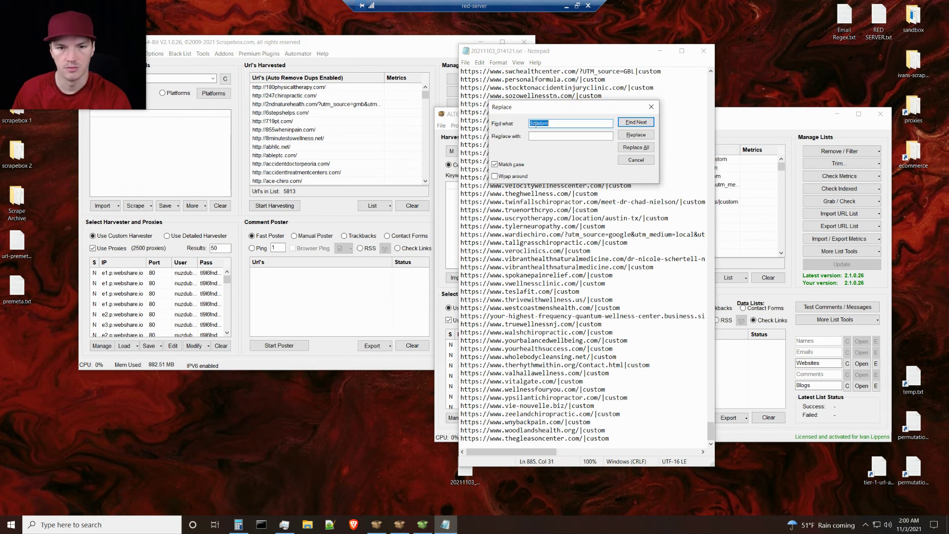
pyautogui.press('Tab')
pyautogui.hotkey('alt', 'a')
# Step: Replace every remaining |custom in 20211103_014121.txt with nothing and save the file
pyautogui.click(530, 124)
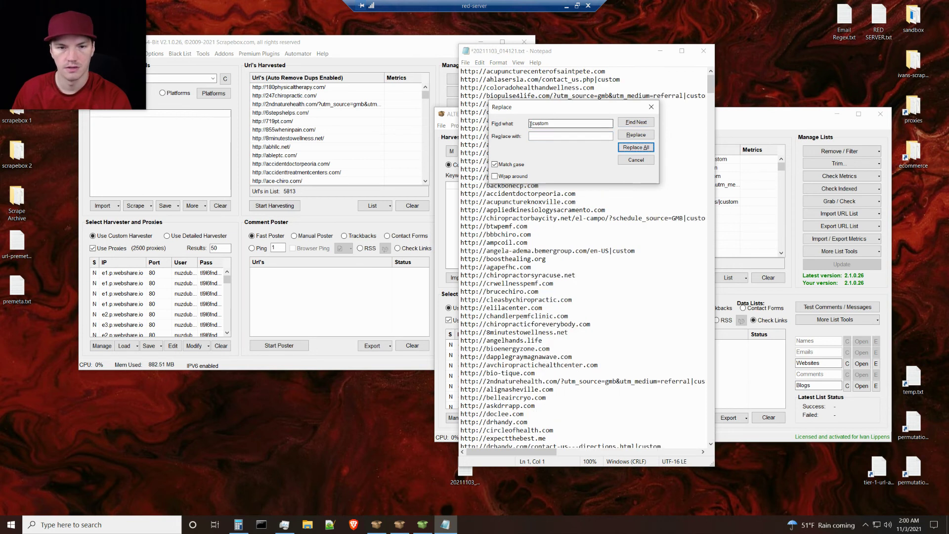
pyautogui.press('Delete')
pyautogui.click(636, 148)
pyautogui.click(636, 160)
pyautogui.hotkey('ctrl', 's')
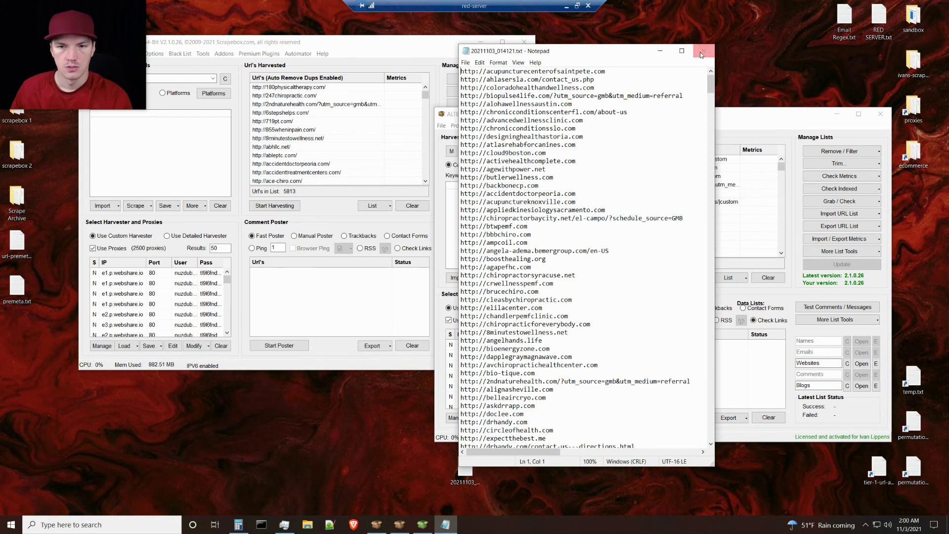
# Step: Replace the ALTERNATE instance's harvested list with all cleaned URLs from 20211103_014121.txt and remove duplicate URLs
pyautogui.click(614, 239)
pyautogui.hotkey('ctrl', 'a')
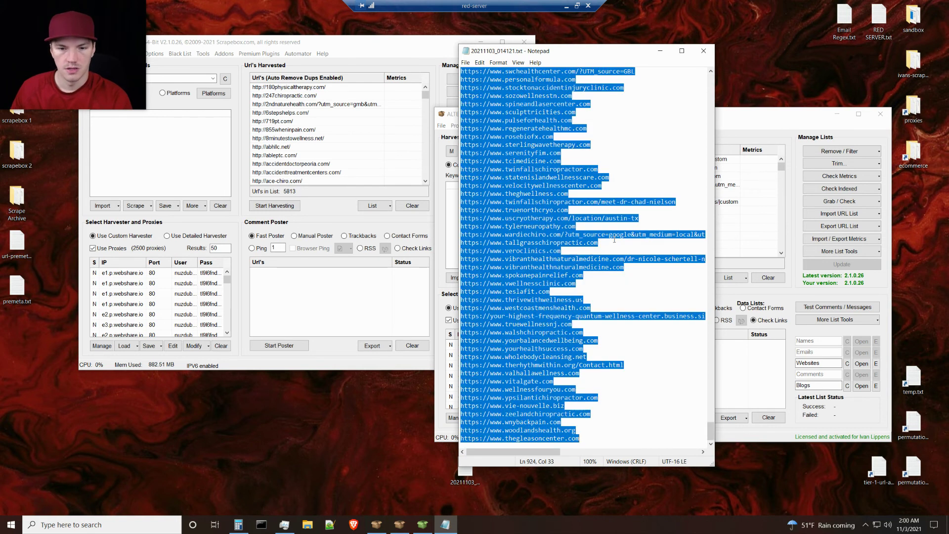
pyautogui.click(703, 50)
pyautogui.click(728, 277)
pyautogui.click(741, 239)
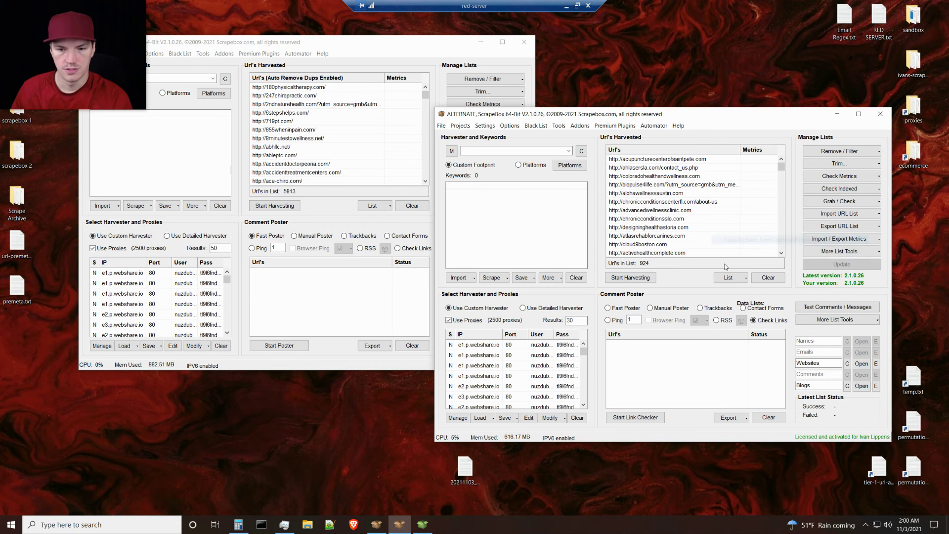
pyautogui.click(836, 151)
pyautogui.click(821, 167)
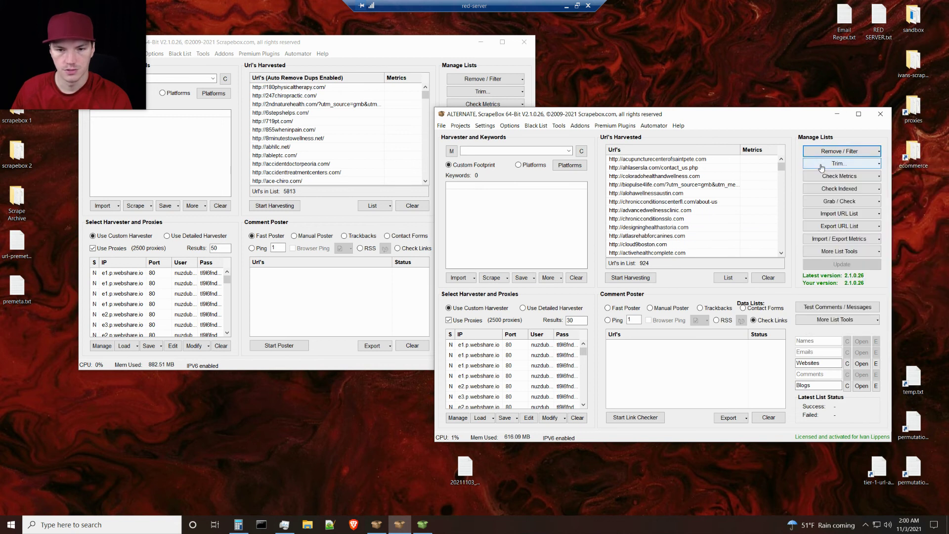
# Step: Add the URLs from premeta.txt to the ALTERNATE instance's harvested list and remove duplicate URLs
pyautogui.moveTo(17, 288); pyautogui.dragTo(682, 208)
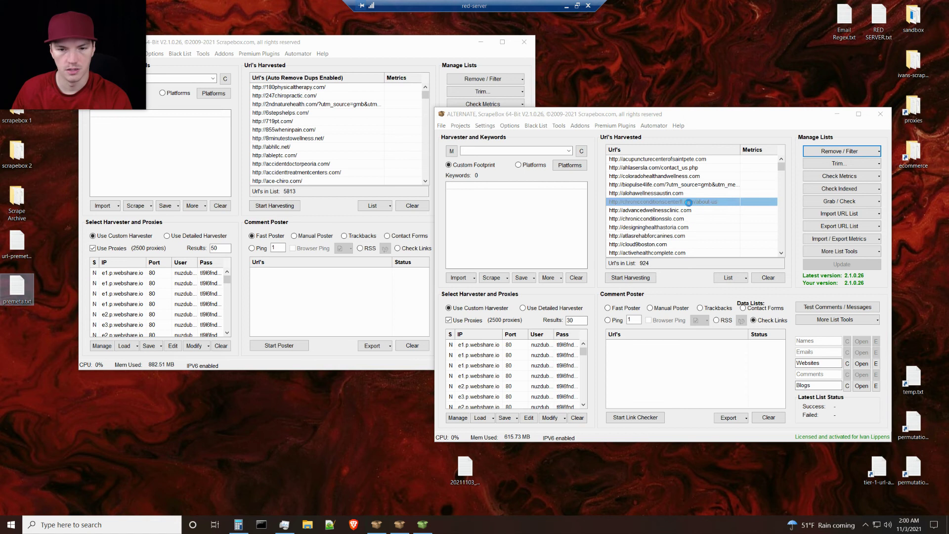
pyautogui.click(824, 153)
pyautogui.click(835, 162)
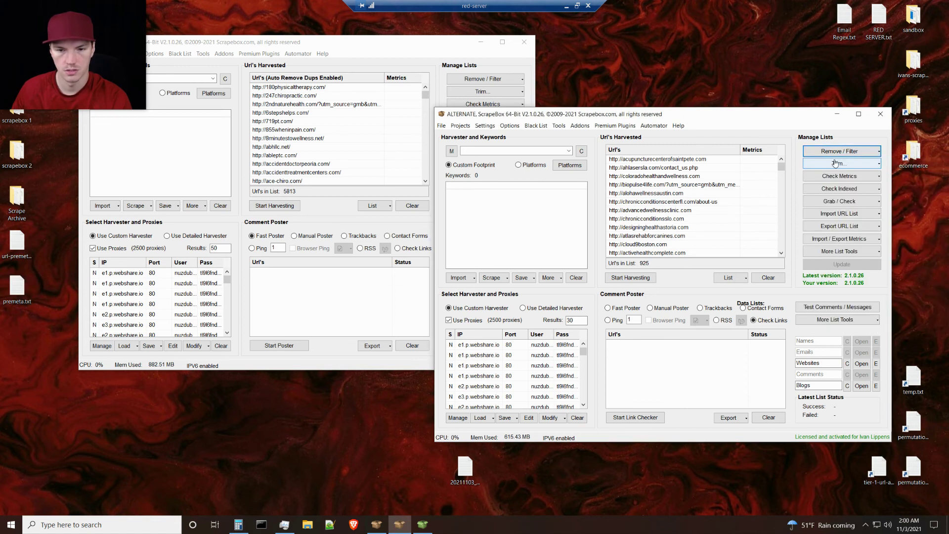
# Step: Clear the ALTERNATE instance's harvested list and reload it from 20211103_014121.txt
pyautogui.click(768, 277)
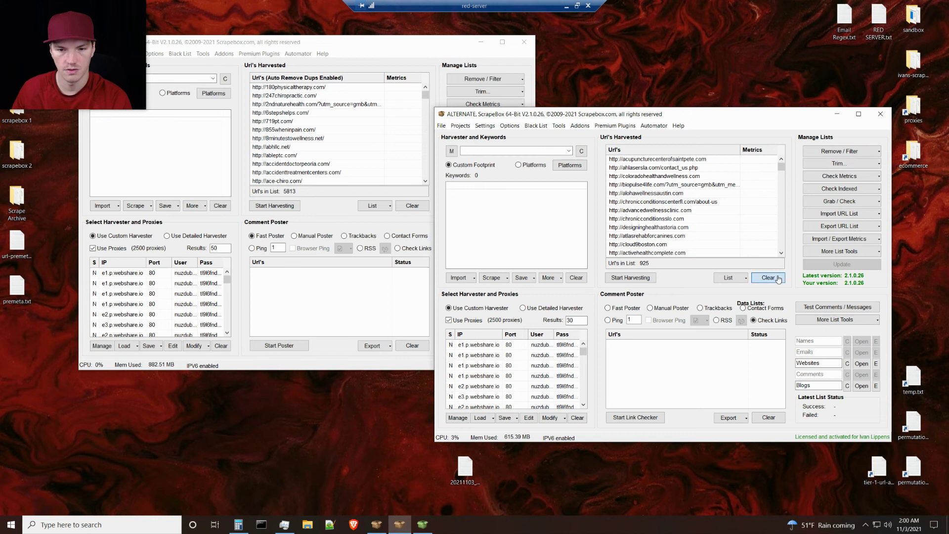
pyautogui.moveTo(465, 467); pyautogui.dragTo(712, 185)
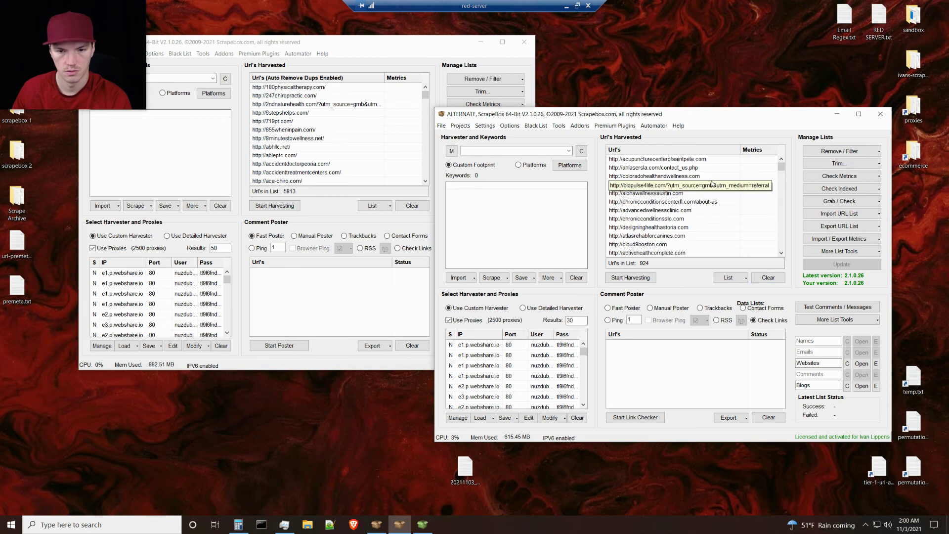
pyautogui.click(841, 151)
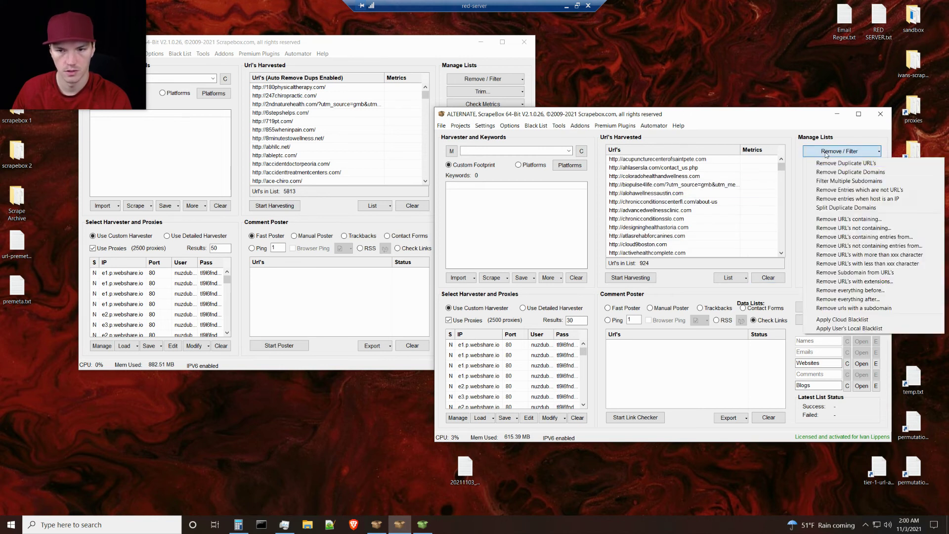
pyautogui.click(841, 150)
# Step: Merge the premeta.txt URLs into the reloaded harvested list and remove duplicate URLs
pyautogui.moveTo(29, 300); pyautogui.dragTo(699, 232)
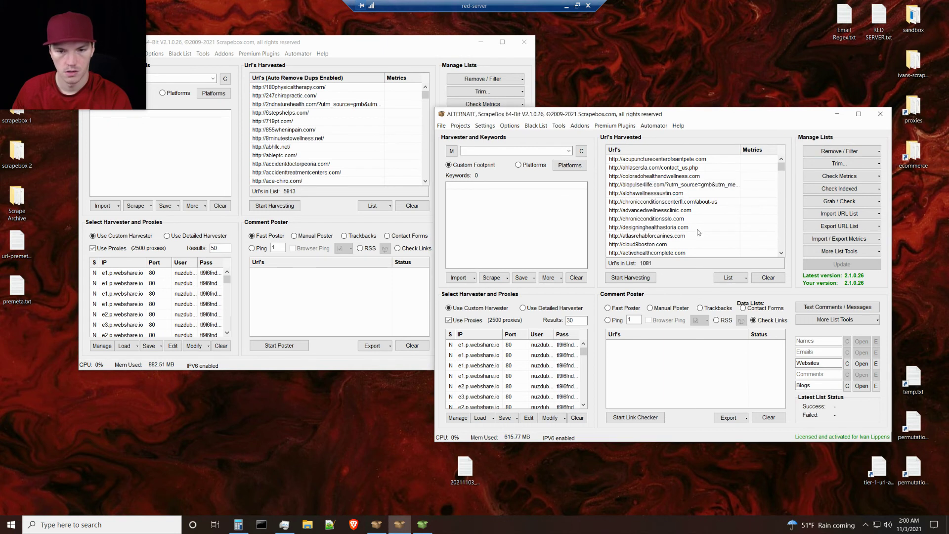
pyautogui.click(840, 151)
pyautogui.click(830, 164)
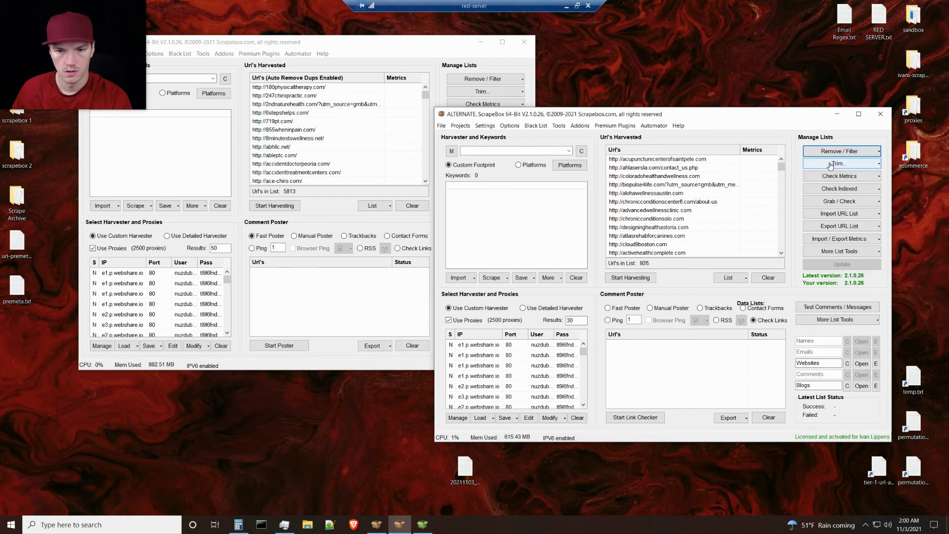
# Step: Remove entries that are not URLs and entries whose host is an IP from the merged harvested list
pyautogui.click(831, 151)
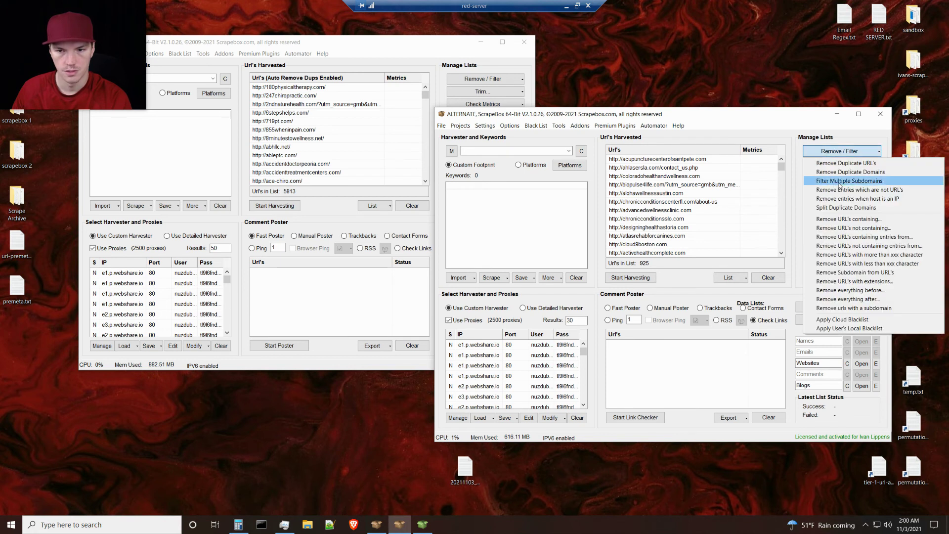
pyautogui.click(841, 190)
pyautogui.click(840, 152)
pyautogui.click(846, 199)
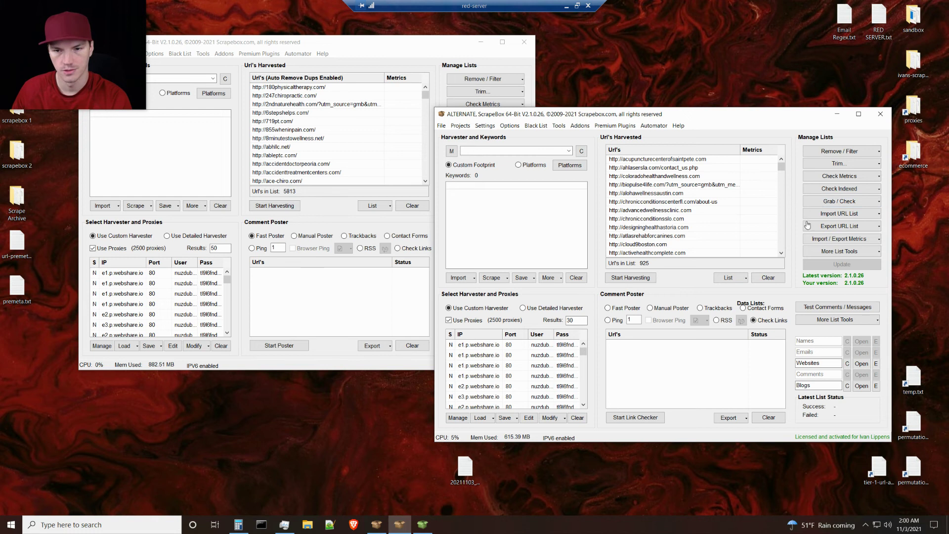
pyautogui.moveTo(783, 168)
pyautogui.mouseDown()
pyautogui.moveTo(783, 250)
pyautogui.moveTo(790, 155)
pyautogui.mouseUp()
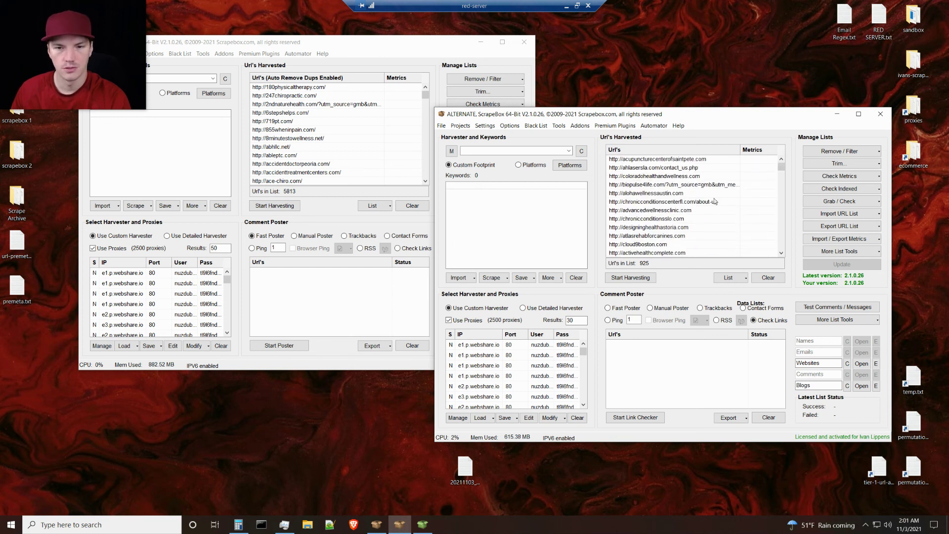
# Step: Delete 20211103_014121.txt and premeta.txt from the desktop
pyautogui.click(465, 459)
pyautogui.press('Delete')
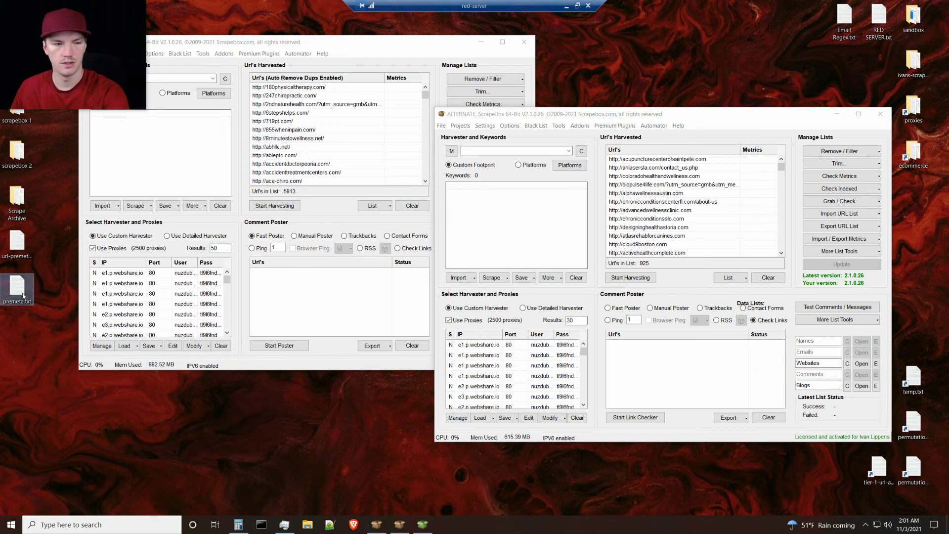
# Step: Export the ALTERNATE instance's harvested URLs as text to the desktop as "pemf footprint urls" and clear that list
pyautogui.click(841, 226)
pyautogui.click(839, 237)
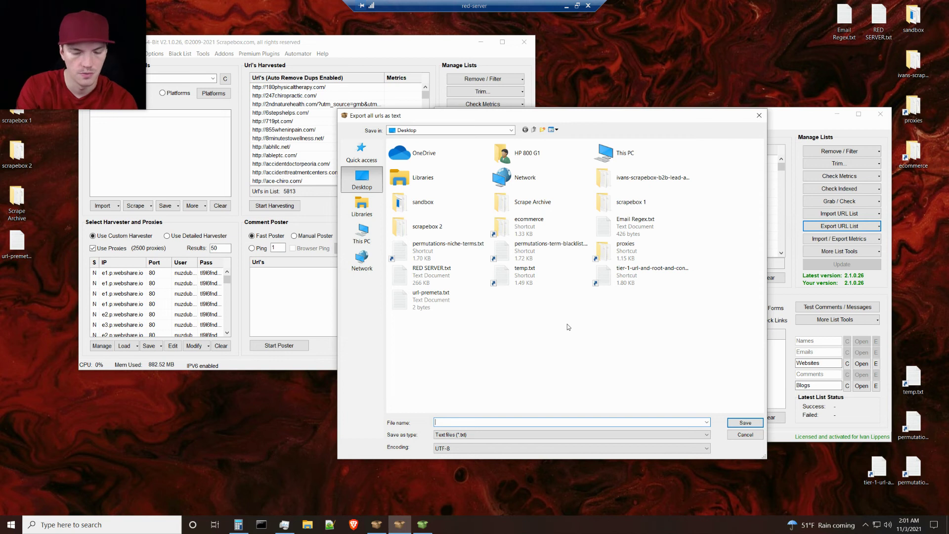
pyautogui.write('pemf footprint')
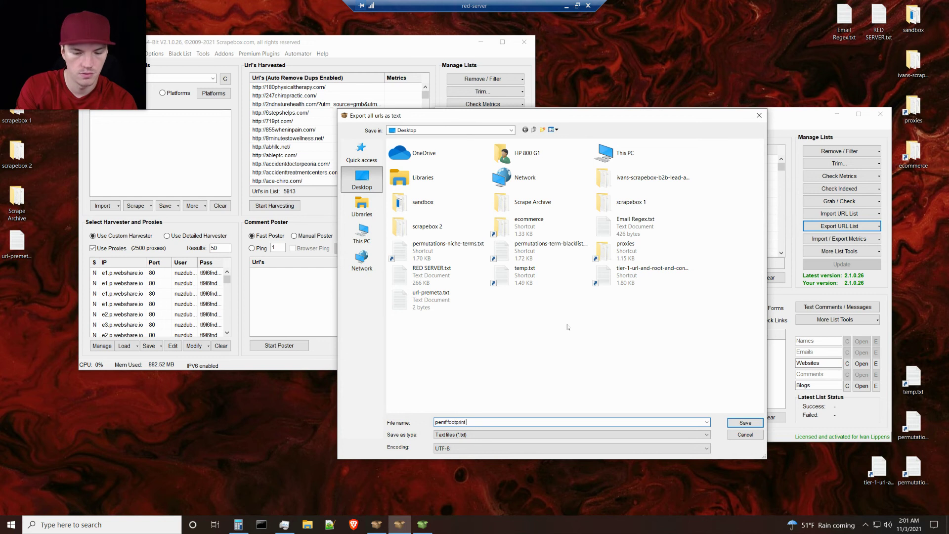
pyautogui.write(' urls')
pyautogui.press('Return')
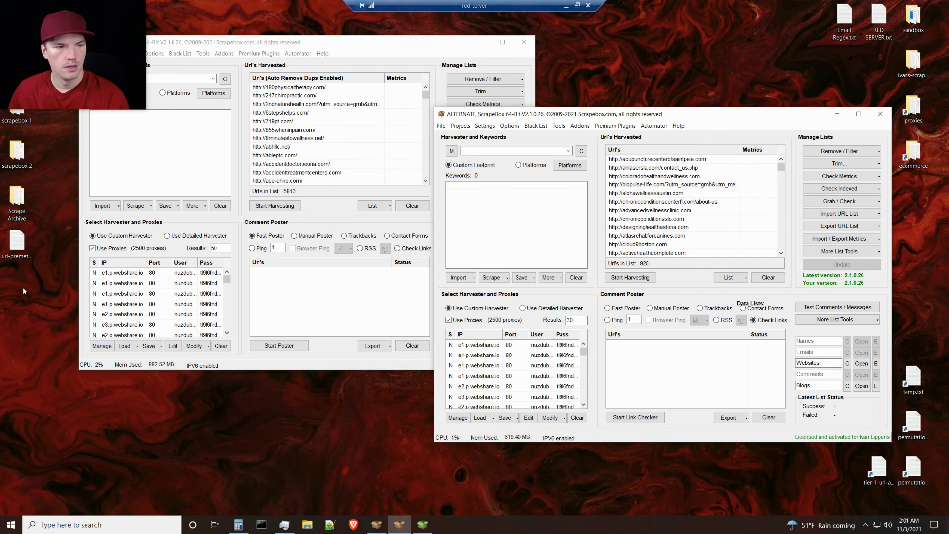
pyautogui.click(768, 278)
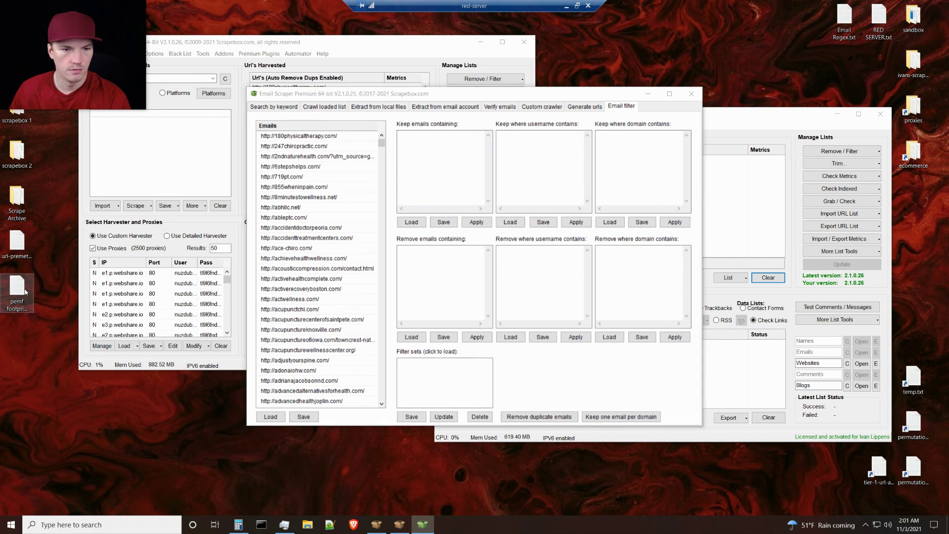
# Step: Load pemf footprint urls.txt from the desktop into the email filter's "Keep emails containing" list
pyautogui.moveTo(20, 293); pyautogui.dragTo(420, 237)
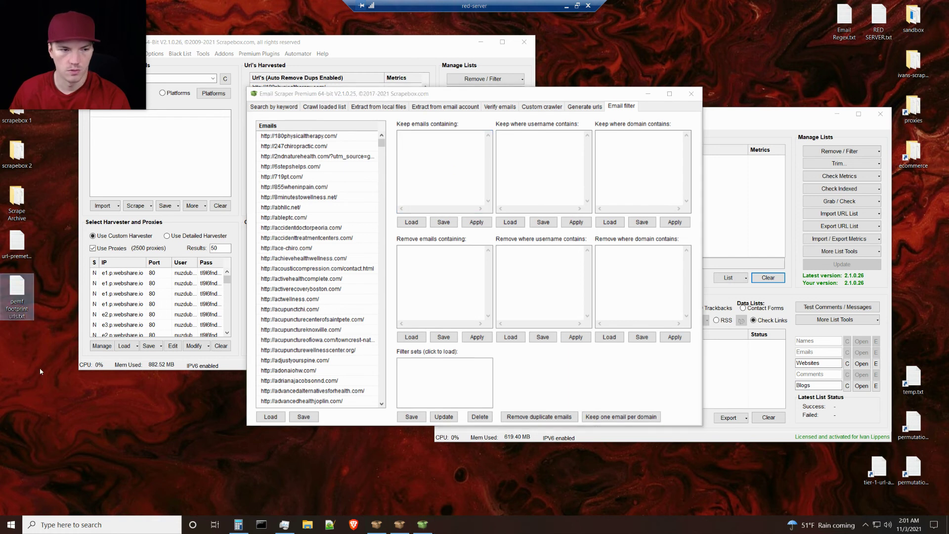
pyautogui.click(411, 222)
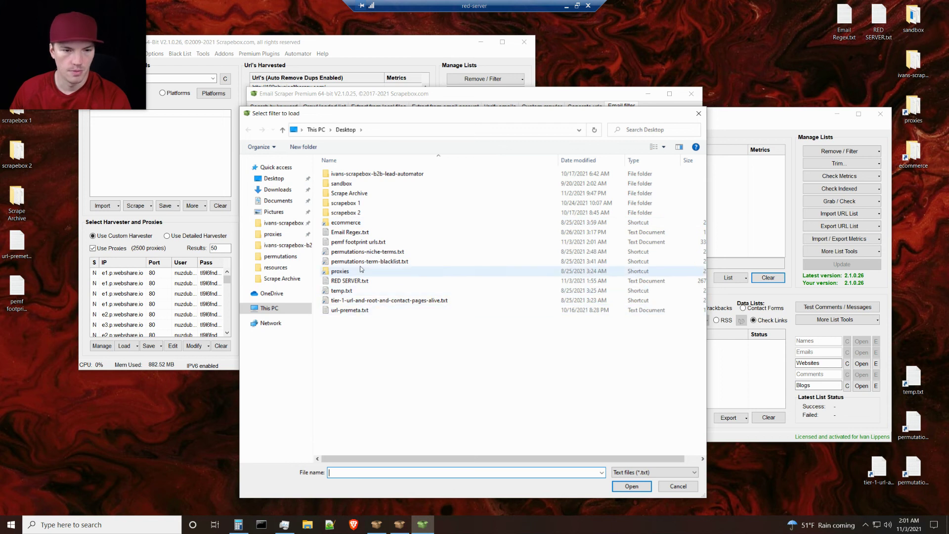
pyautogui.click(395, 243)
pyautogui.click(634, 488)
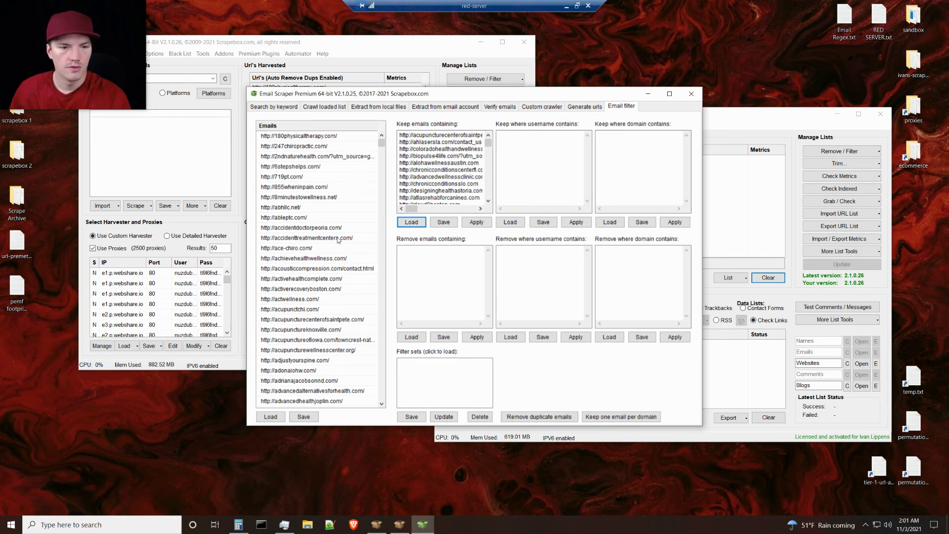
pyautogui.hotkey('alt', 'Tab')
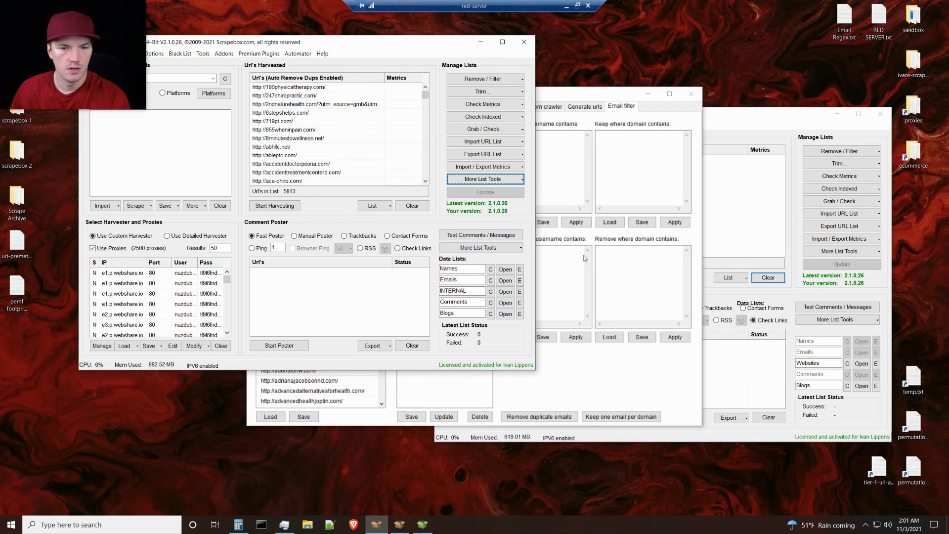
pyautogui.click(584, 237)
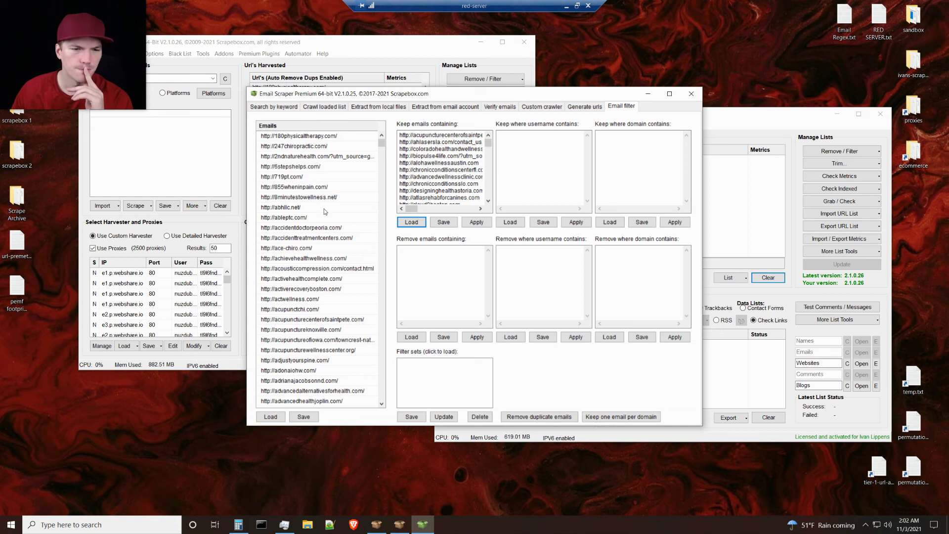
# Step: Remove the blank line at the end of pemf footprint urls.txt, save the file and close it
pyautogui.doubleClick(17, 292)
pyautogui.moveTo(714, 80); pyautogui.dragTo(728, 444)
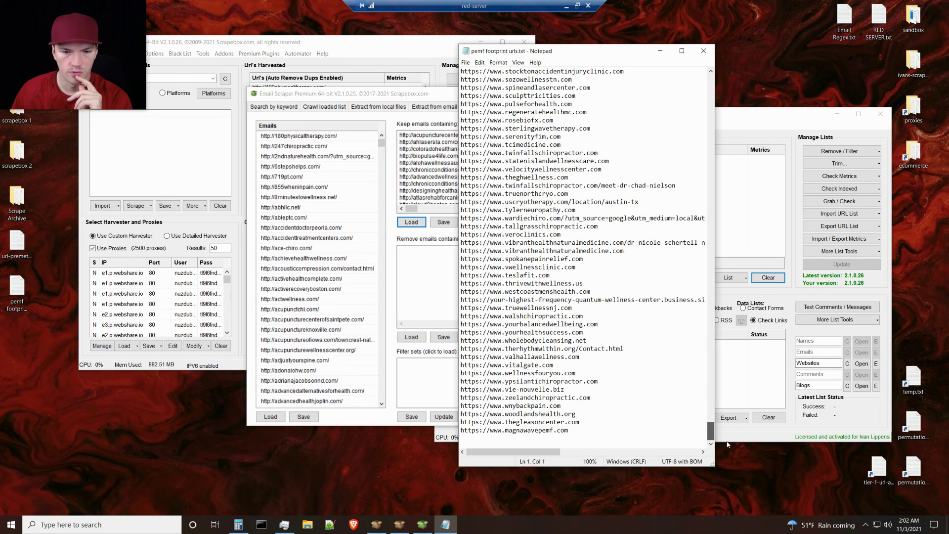
pyautogui.click(627, 433)
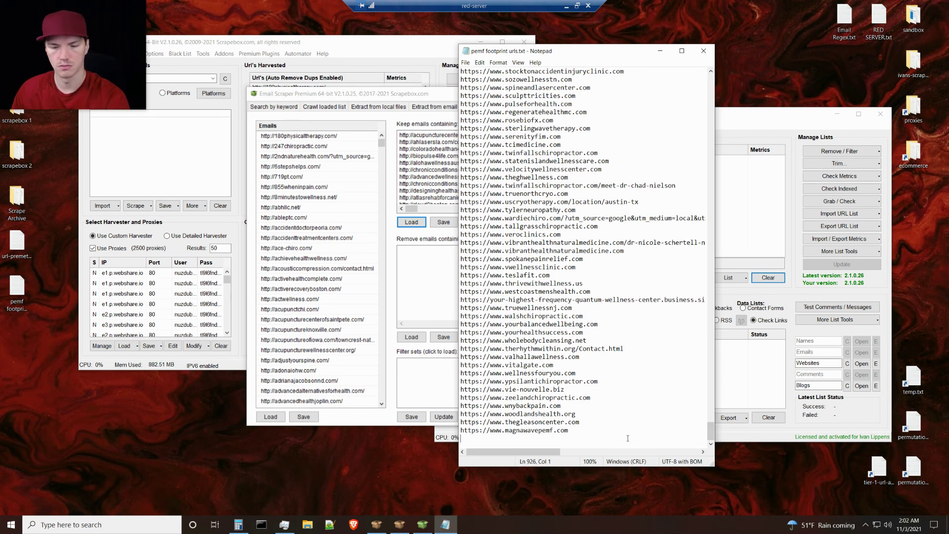
pyautogui.press('Delete')
pyautogui.hotkey('ctrl', 's')
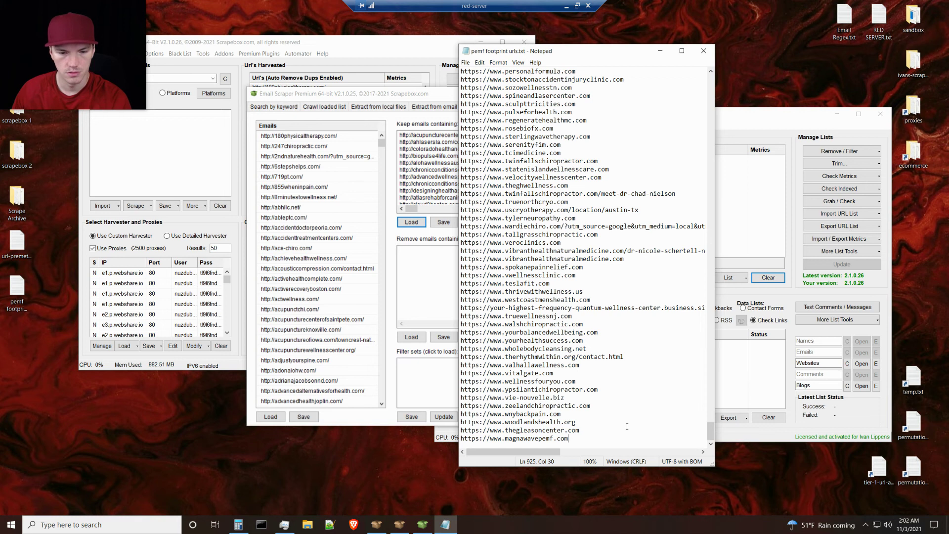
pyautogui.click(704, 51)
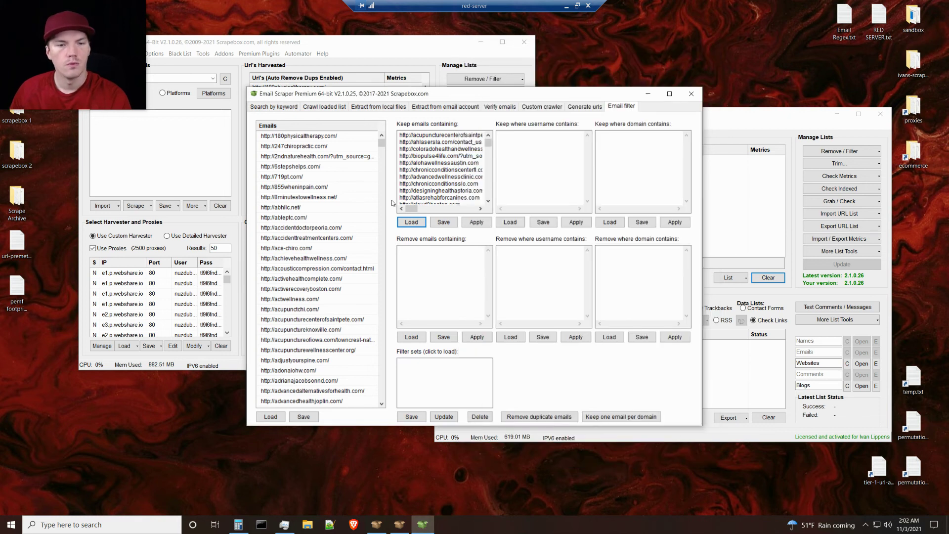
# Step: Compare the URL endings in the "Keep emails containing" list with those in the Emails list and the main harvested list
pyautogui.moveTo(488, 149); pyautogui.dragTo(488, 194)
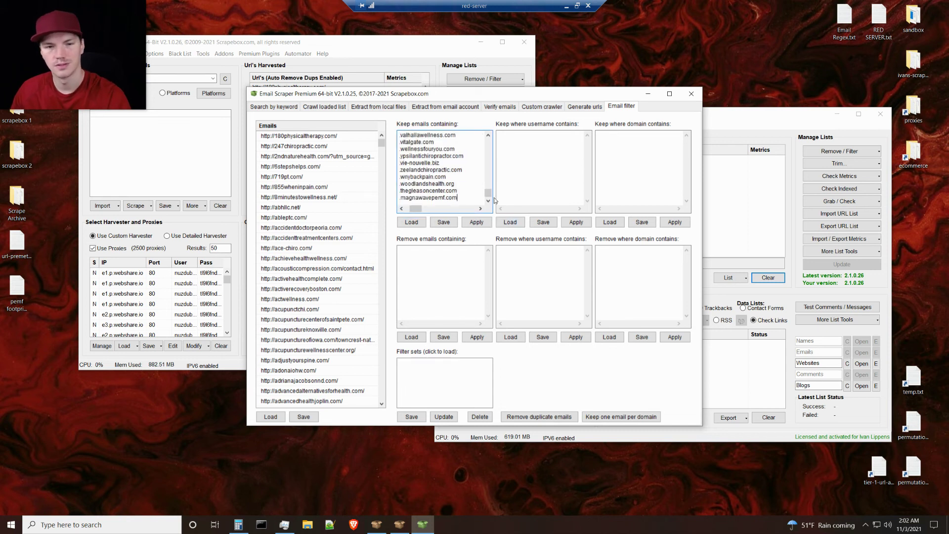
pyautogui.scroll(1, 445, 200)
pyautogui.moveTo(488, 193); pyautogui.dragTo(488, 140)
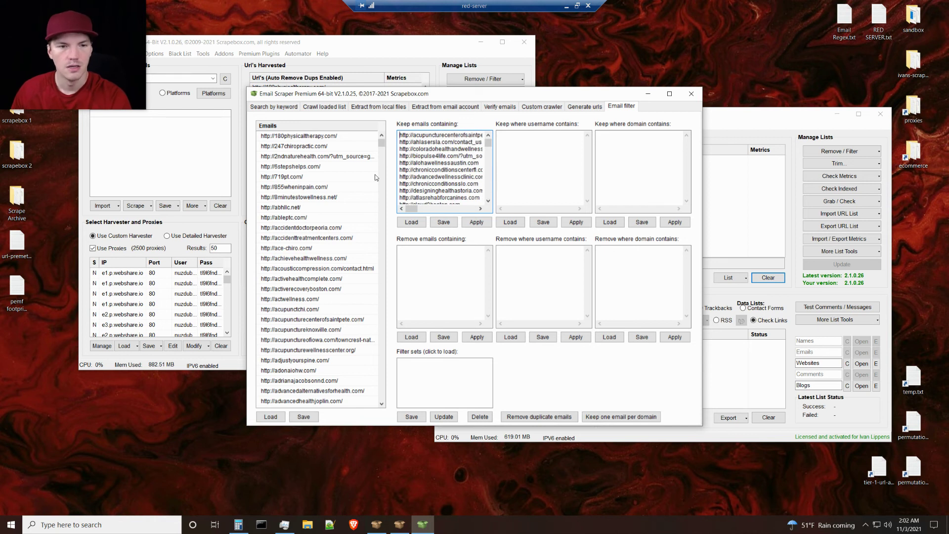
pyautogui.click(338, 153)
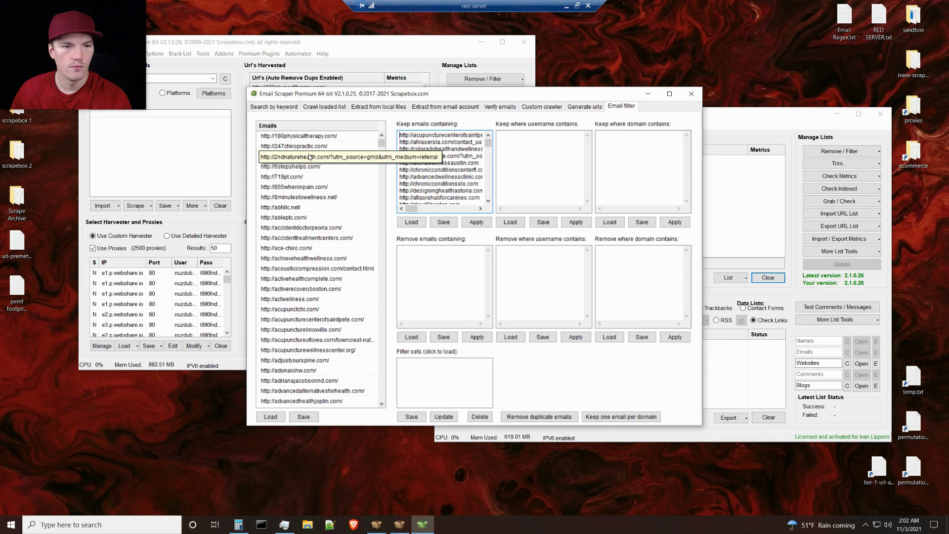
pyautogui.click(356, 46)
pyautogui.rightClick(334, 131)
pyautogui.click(368, 162)
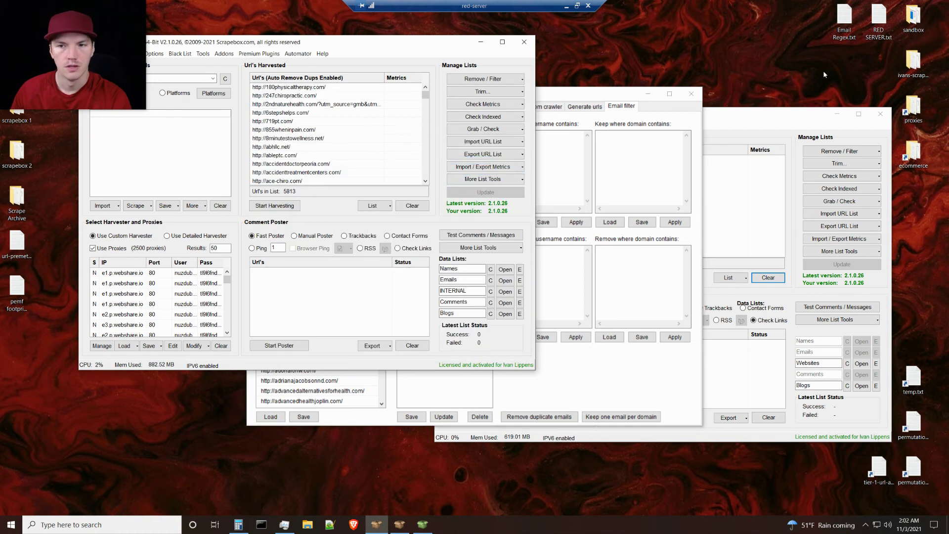
# Step: Copy all URLs from RED SERVER.txt into the ScrapeBox Text Editor and delete the blank last line
pyautogui.doubleClick(869, 32)
pyautogui.hotkey('ctrl', 'a')
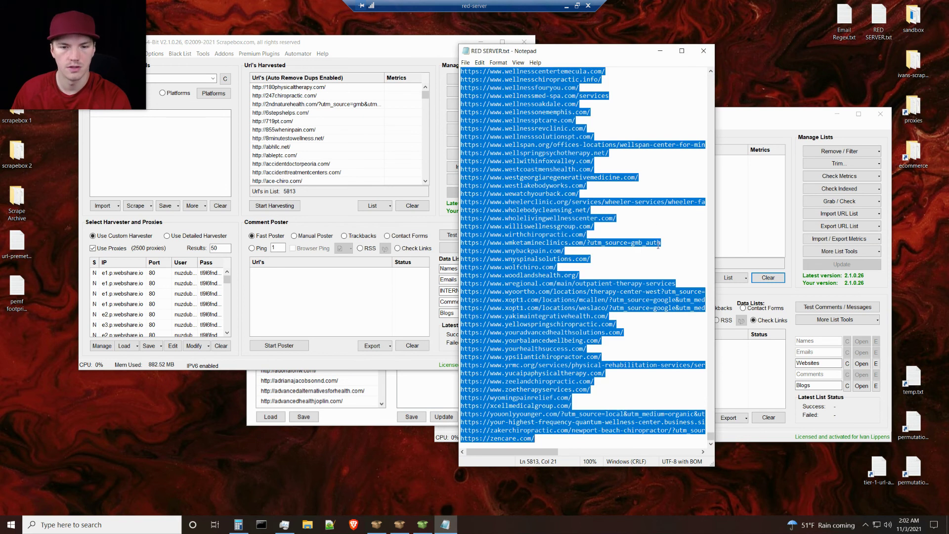
pyautogui.click(703, 50)
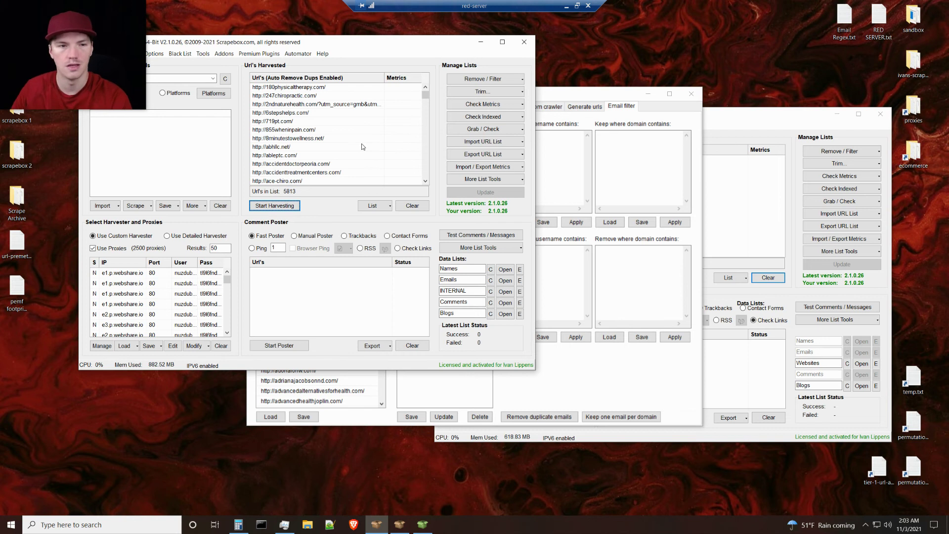
pyautogui.click(206, 56)
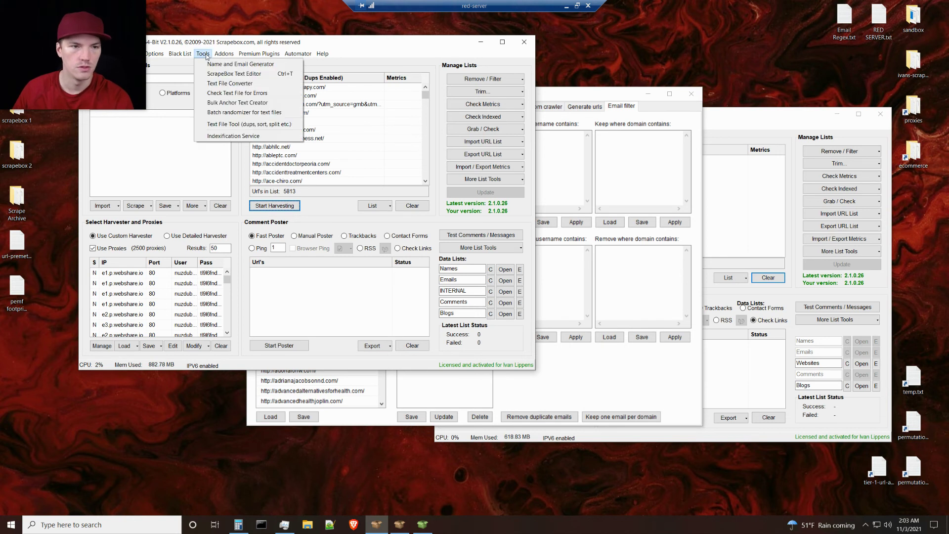
pyautogui.click(234, 74)
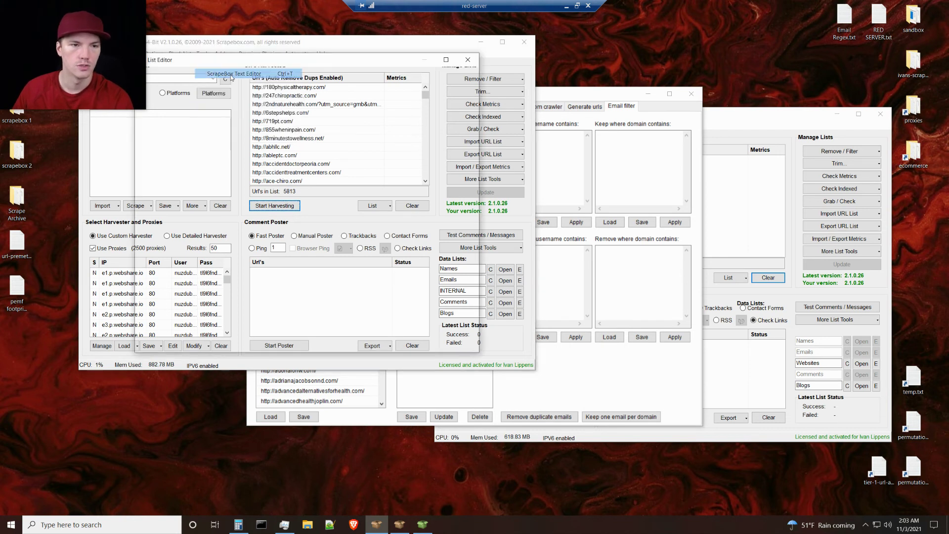
pyautogui.hotkey('ctrl', 'v')
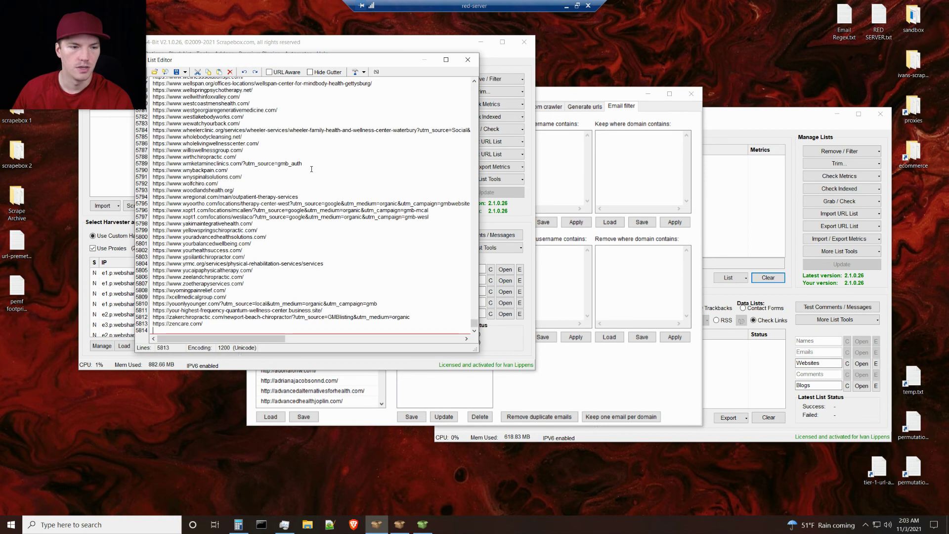
pyautogui.press('BackSpace')
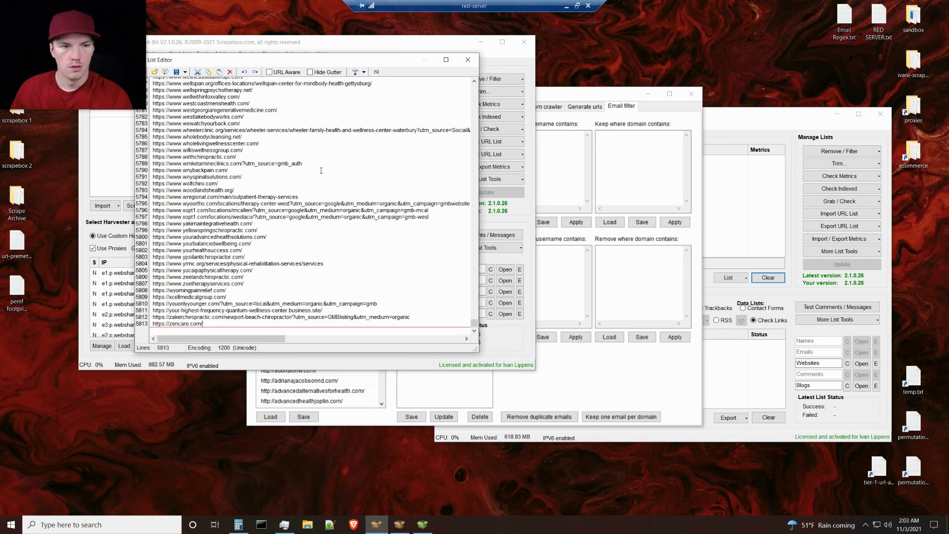
# Step: Postfix every line in the list editor with "!!!", copy the whole list and close the editor without saving
pyautogui.click(364, 72)
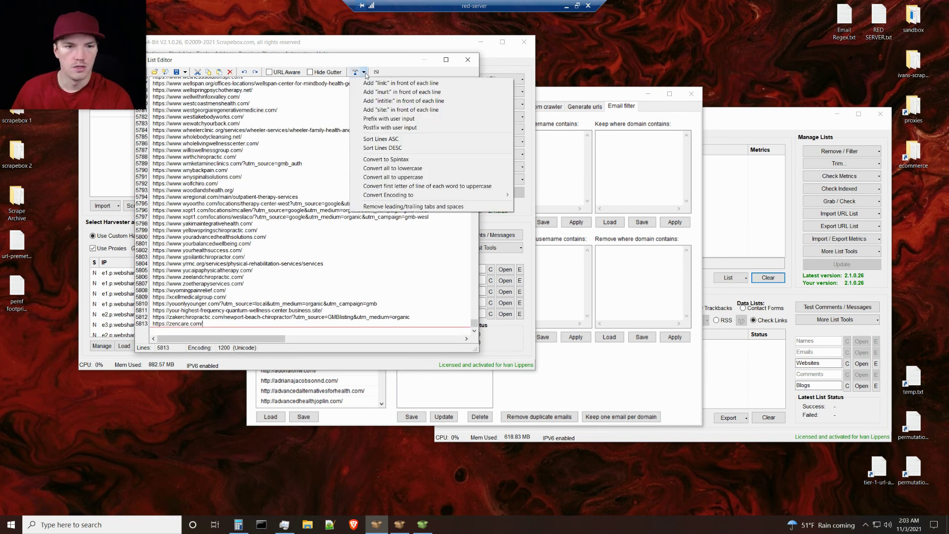
pyautogui.click(389, 129)
pyautogui.write('||')
pyautogui.click(487, 274)
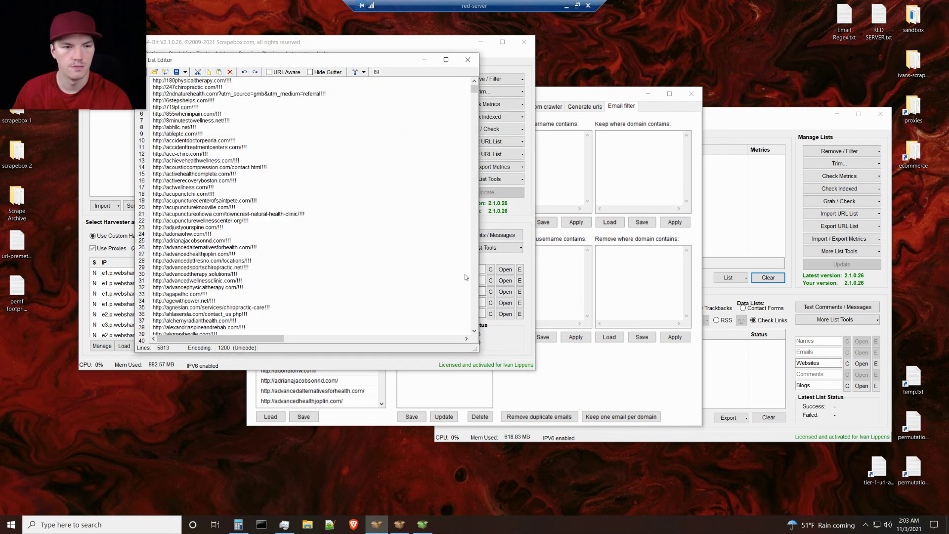
pyautogui.hotkey('ctrl', 'a')
pyautogui.click(468, 60)
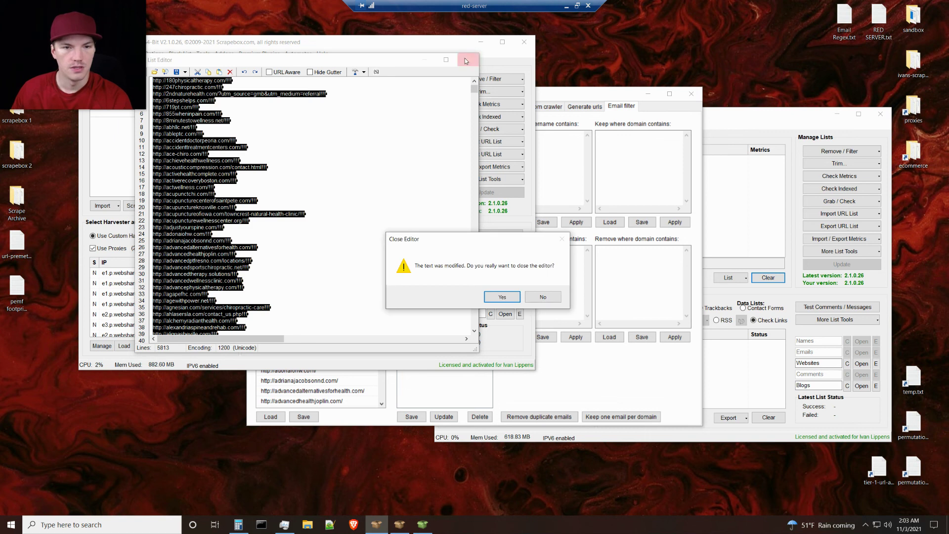
pyautogui.click(502, 297)
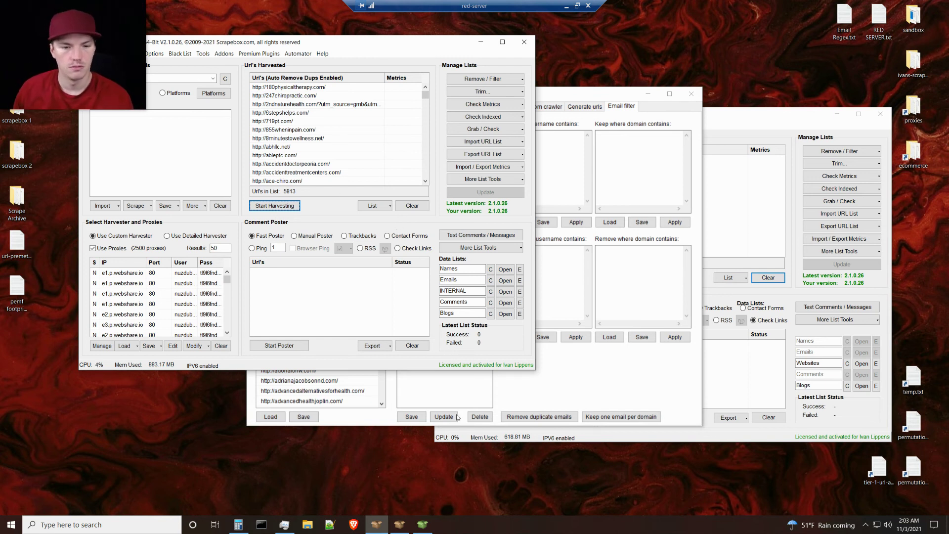
# Step: Replace the entire contents of RED SERVER.txt with the copied list of postfixed URLs
pyautogui.doubleClick(878, 19)
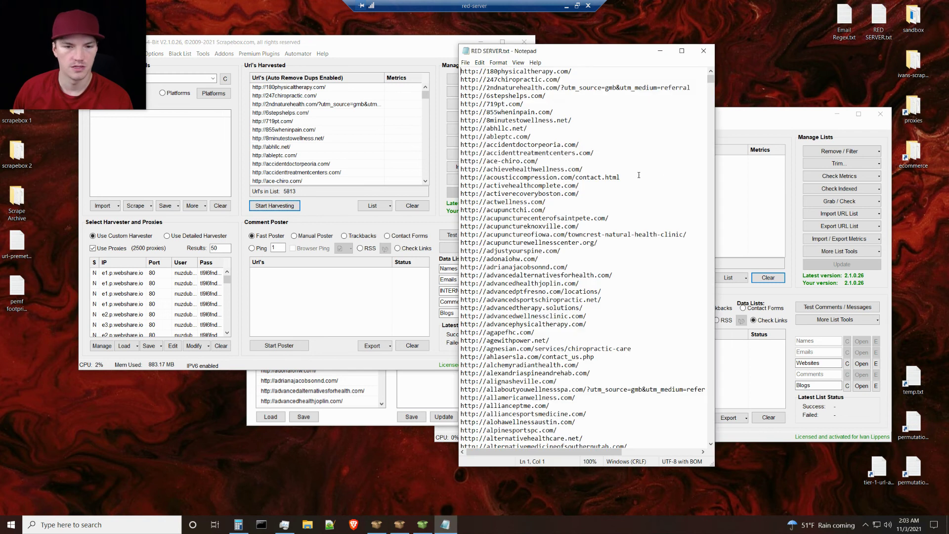
pyautogui.hotkey('ctrl', 'a')
pyautogui.hotkey('ctrl', 'v')
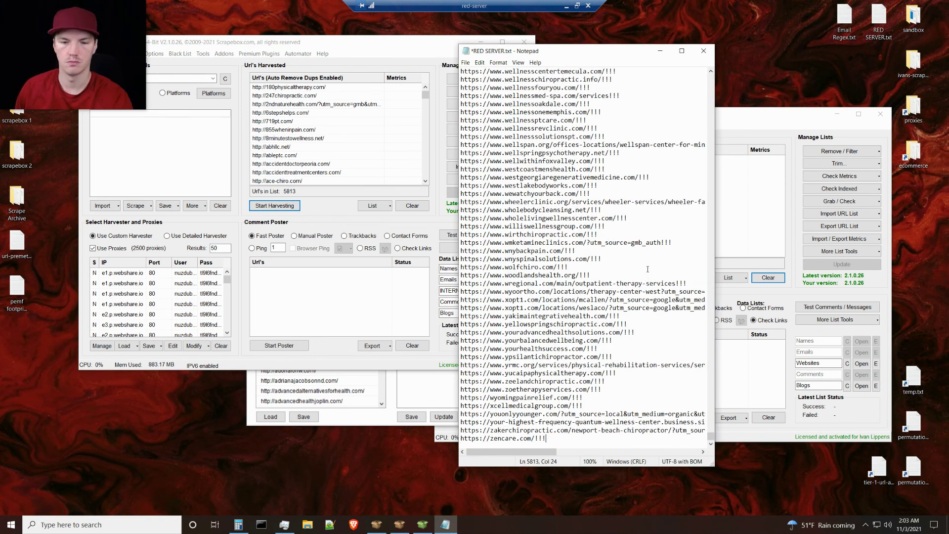
# Step: Replace every "/!!!" in RED SERVER.txt with nothing to strip the URLs' trailing slashes
pyautogui.hotkey('ctrl', 'h')
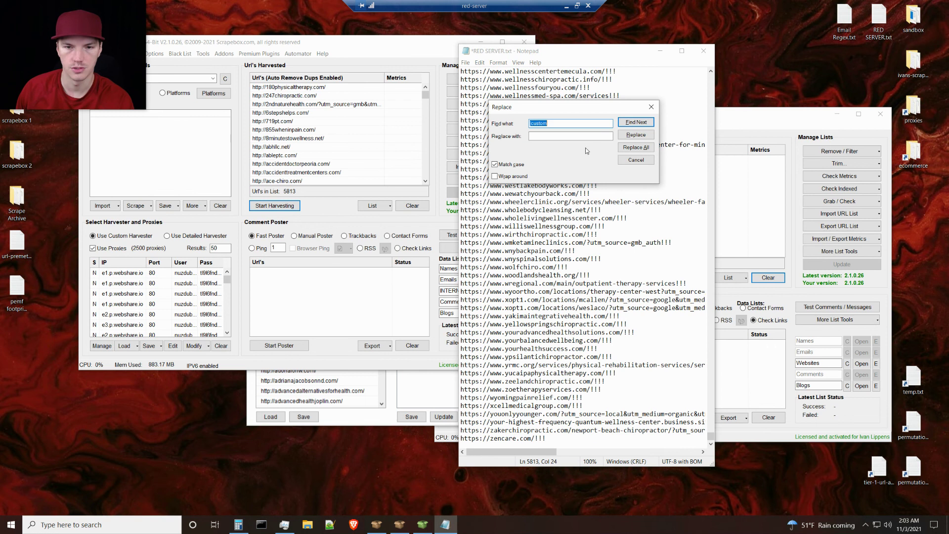
pyautogui.click(636, 160)
pyautogui.moveTo(590, 194); pyautogui.dragTo(577, 194)
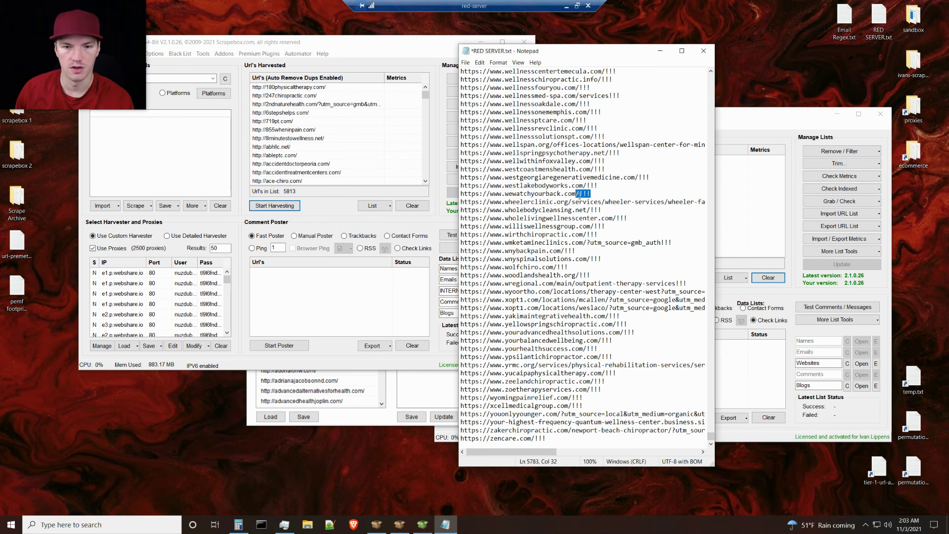
pyautogui.hotkey('ctrl', 'h')
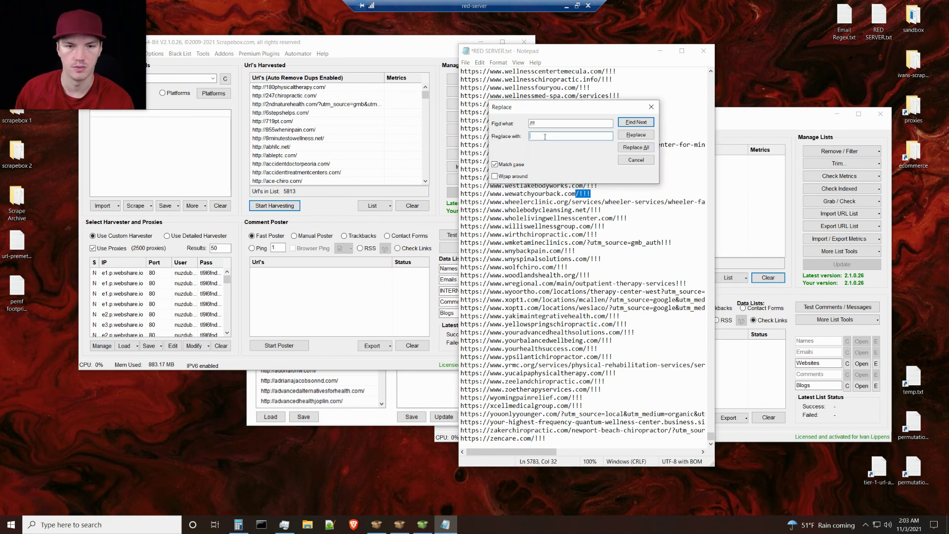
pyautogui.click(639, 149)
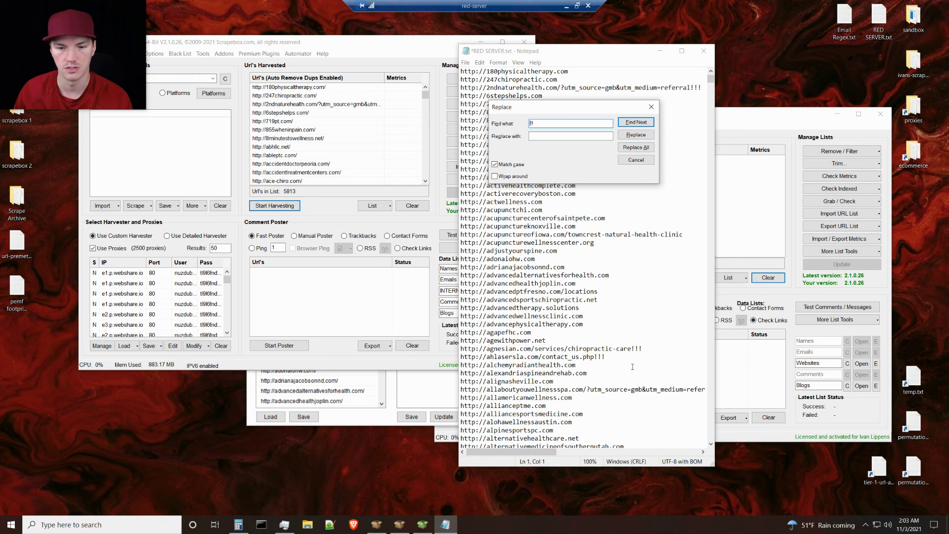
# Step: Replace every remaining "!!!" in RED SERVER.txt with nothing, save the file and close it
pyautogui.click(636, 147)
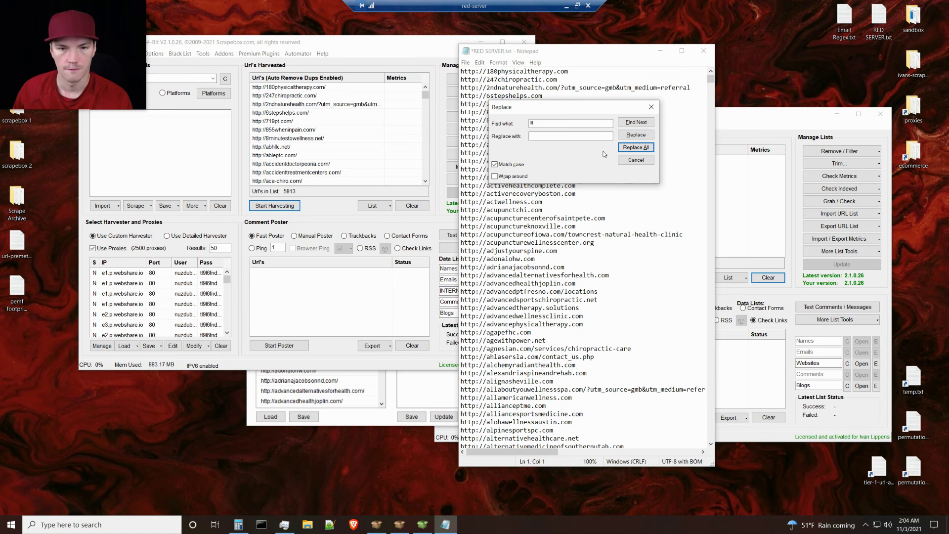
pyautogui.click(637, 160)
pyautogui.click(650, 211)
pyautogui.hotkey('ctrl', 's')
pyautogui.click(704, 51)
# Step: Clear the main instance's harvested list and reload it from RED SERVER.txt on the desktop
pyautogui.click(411, 205)
pyautogui.moveTo(884, 37); pyautogui.dragTo(342, 133)
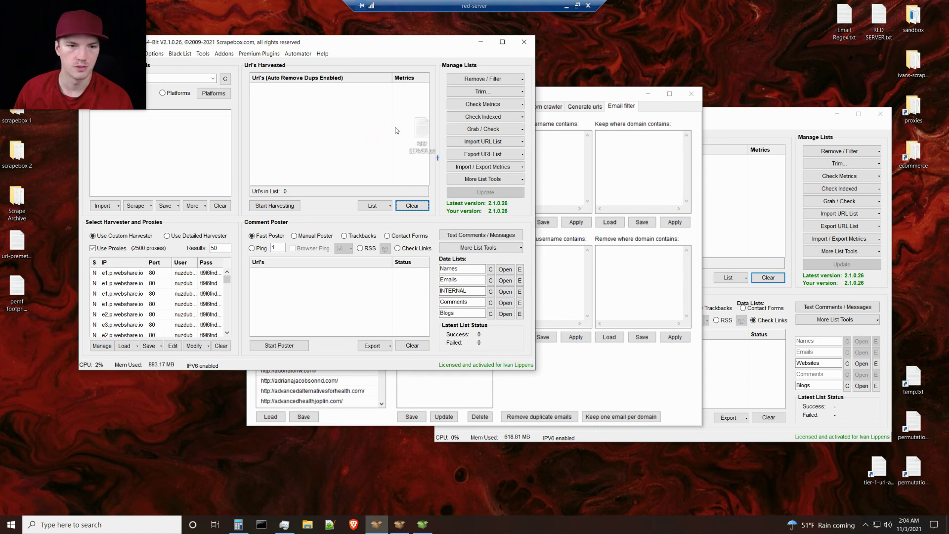
# Step: Clear the Email filter's Emails list and reload it from RED SERVER.txt on the desktop
pyautogui.click(465, 80)
pyautogui.click(465, 80)
pyautogui.click(590, 240)
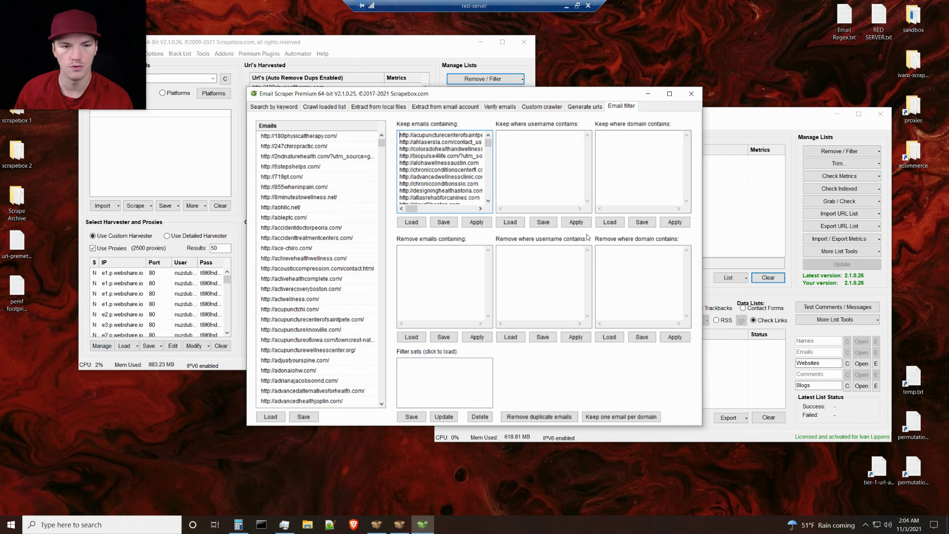
pyautogui.click(322, 300)
pyautogui.hotkey('ctrl', 'a')
pyautogui.press('Delete')
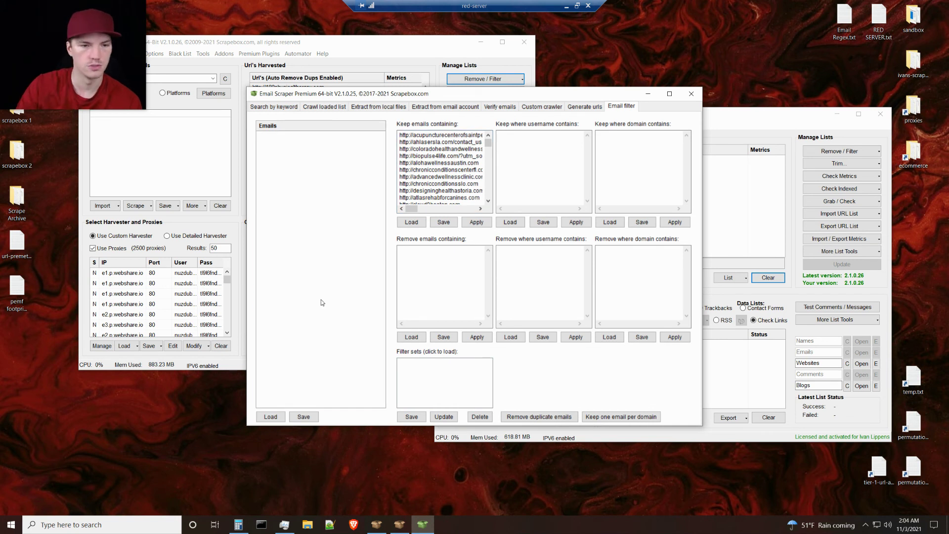
pyautogui.click(271, 417)
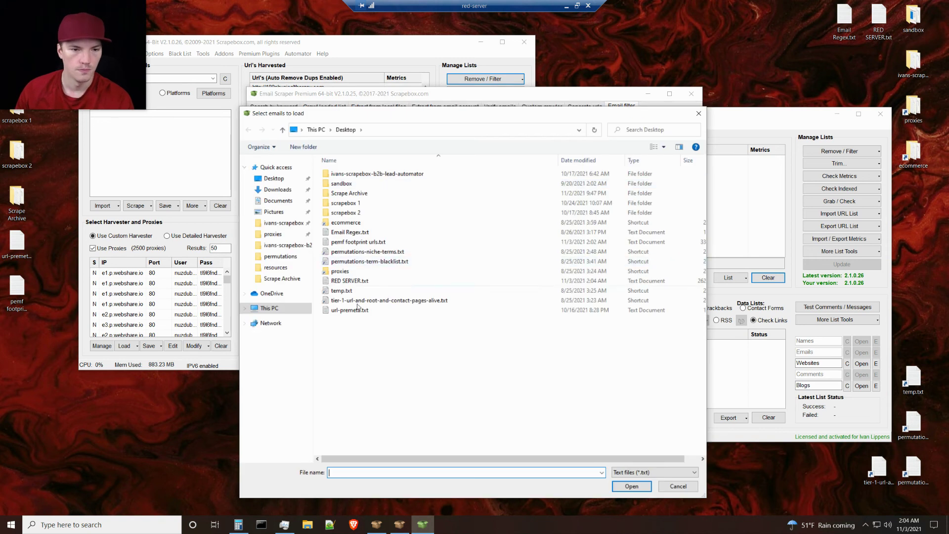
pyautogui.click(391, 281)
pyautogui.click(637, 489)
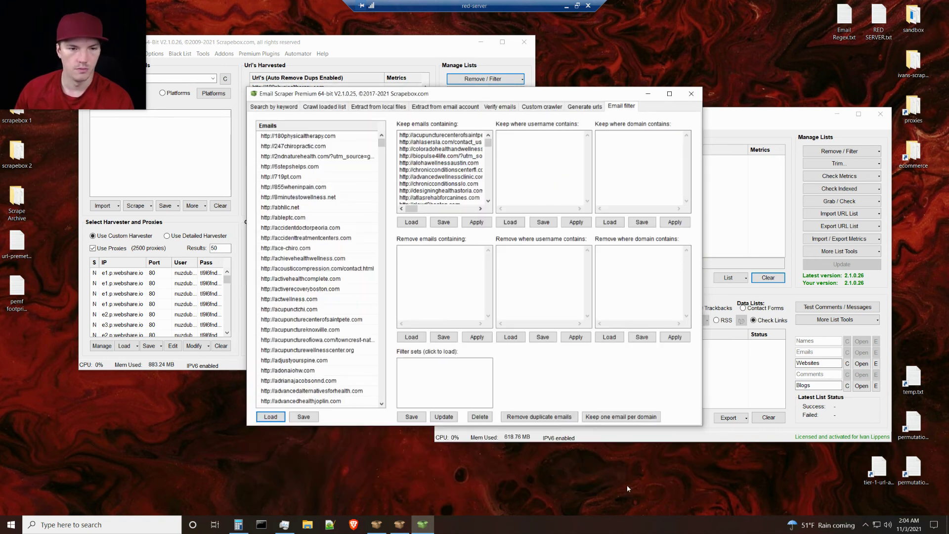
# Step: Apply the "Keep emails containing" filter to the loaded URLs and compare the result with the main instance's harvested list
pyautogui.click(482, 225)
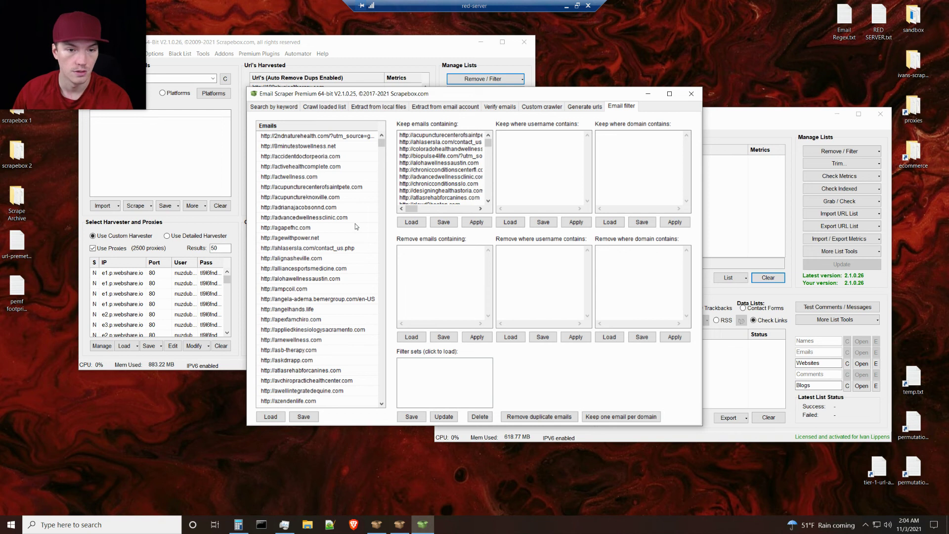
pyautogui.click(424, 46)
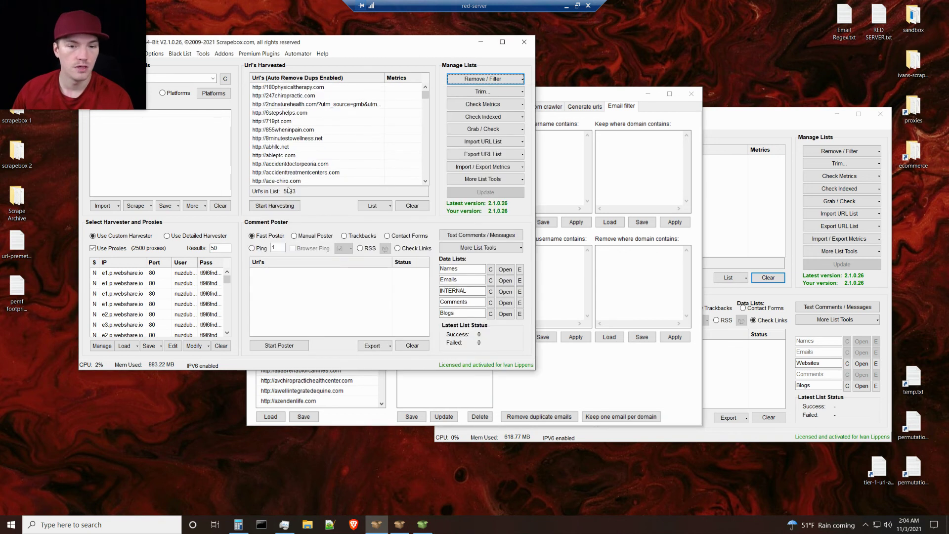
pyautogui.click(594, 236)
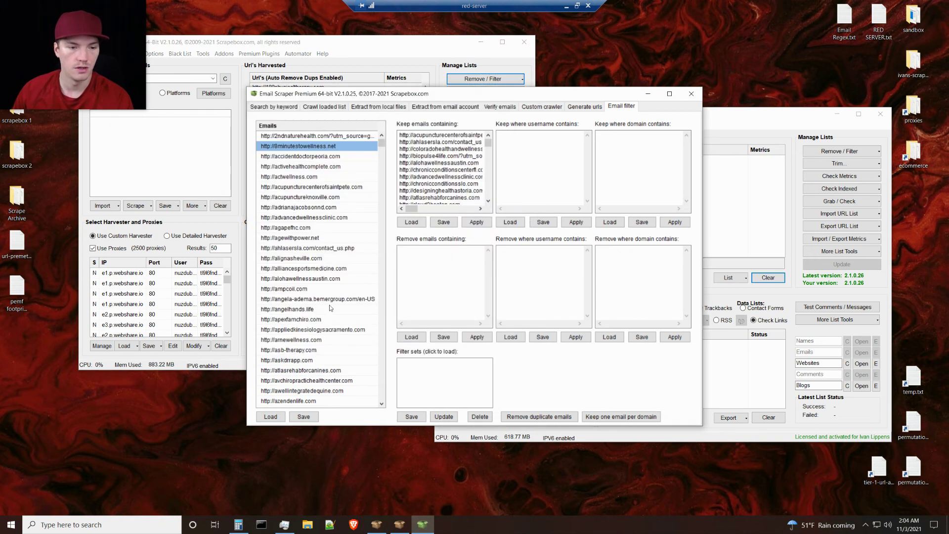
# Step: Save the filtered list to the desktop as "pemf footprint urls matched.txt"
pyautogui.click(306, 418)
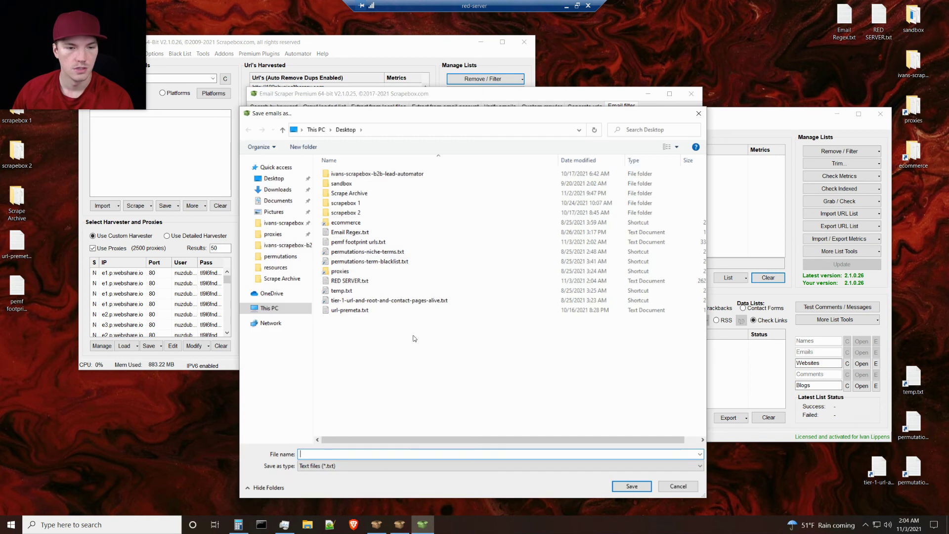
pyautogui.click(356, 243)
pyautogui.click(346, 454)
pyautogui.click(346, 454)
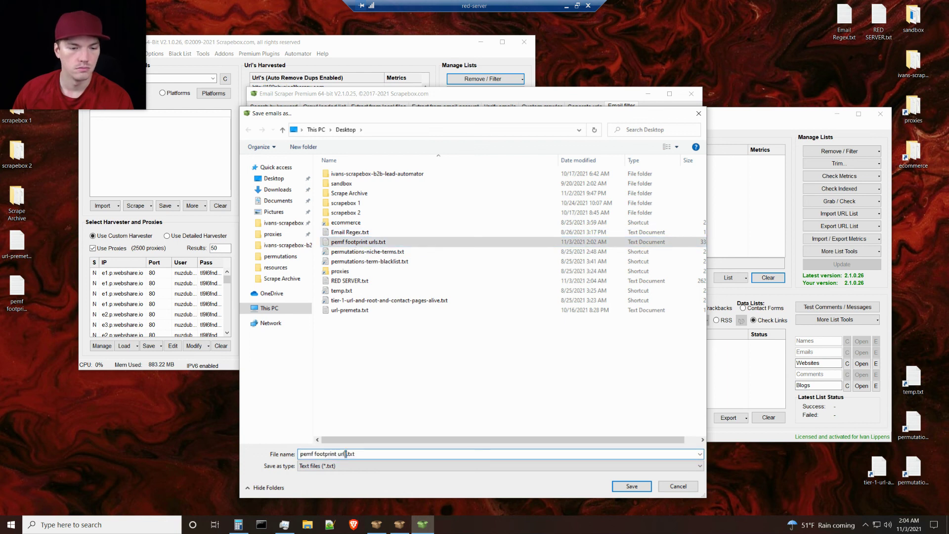
pyautogui.write('ma')
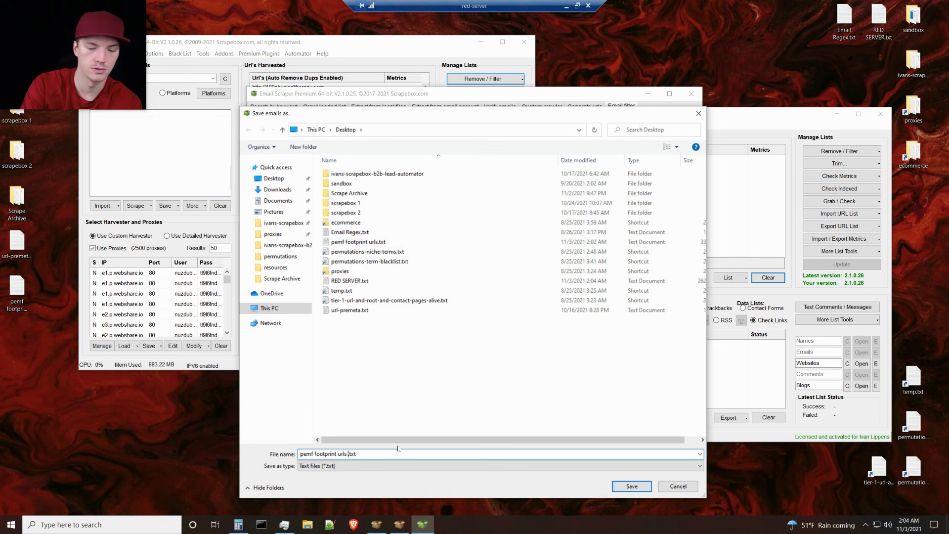
pyautogui.write('tched')
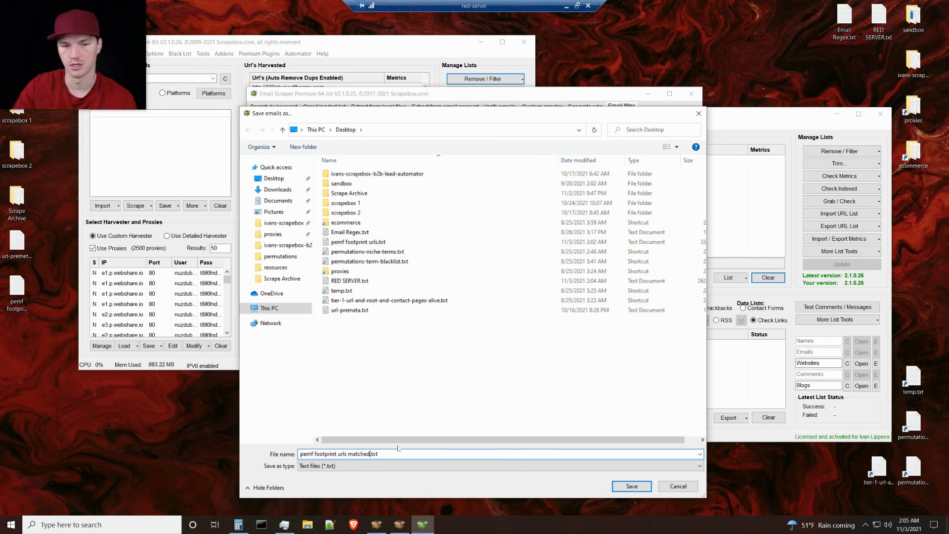
pyautogui.press('Return')
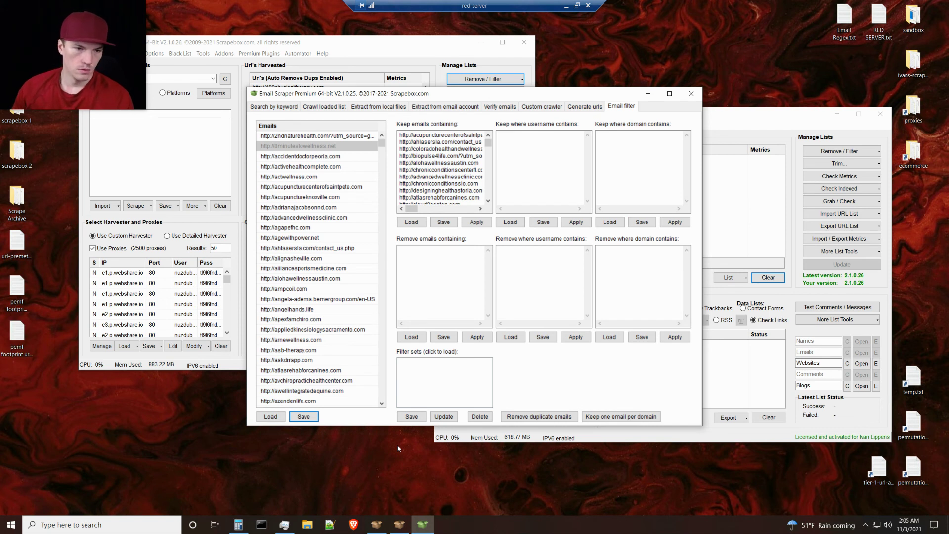
# Step: Open "pemf footprint urls matched.txt" from the desktop, check its full list of URLs and close it
pyautogui.click(20, 349)
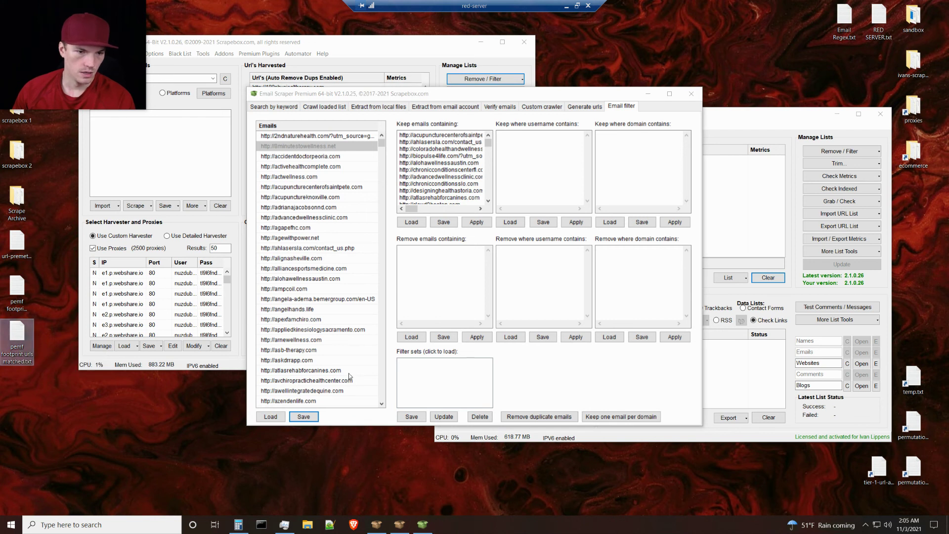
pyautogui.doubleClick(7, 366)
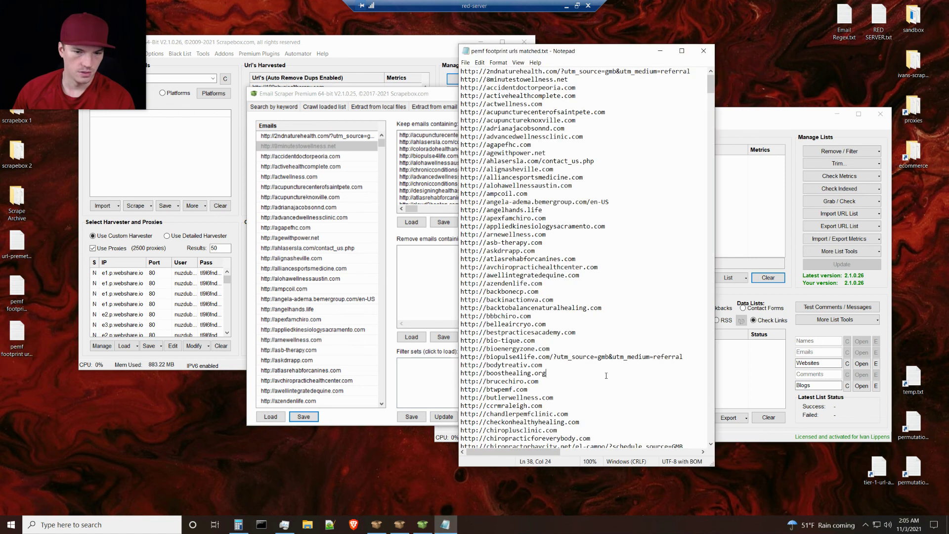
pyautogui.hotkey('ctrl', 'a')
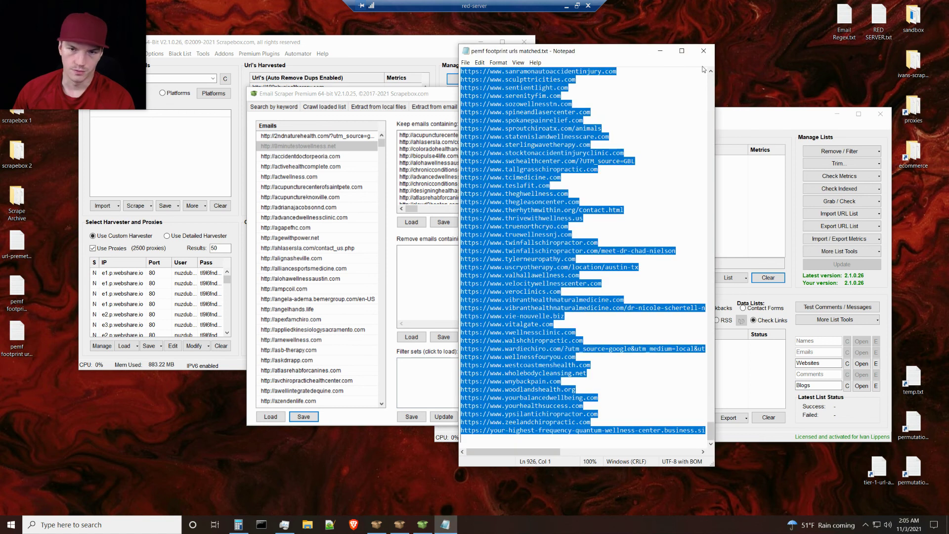
pyautogui.click(703, 49)
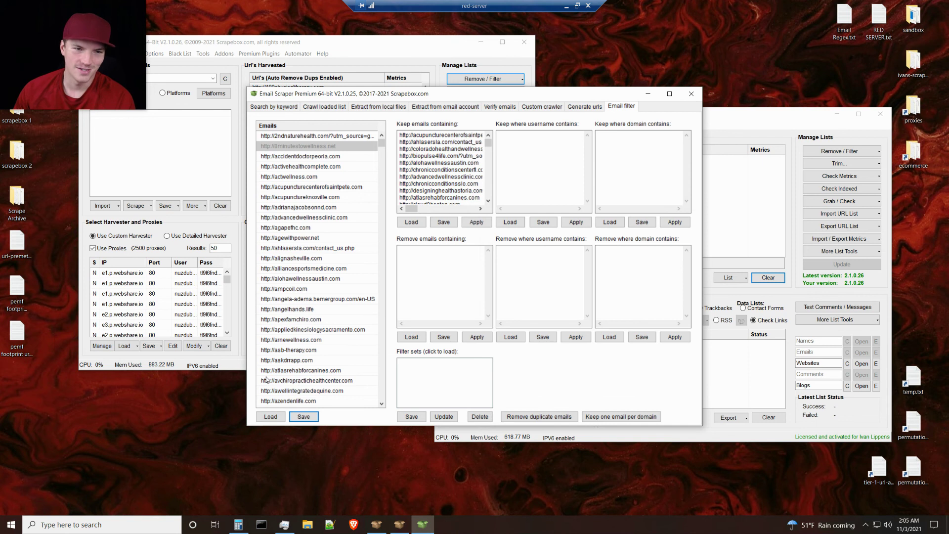
# Step: Empty the Email filter's Emails list, leaving the keep filter entries in place
pyautogui.click(440, 173)
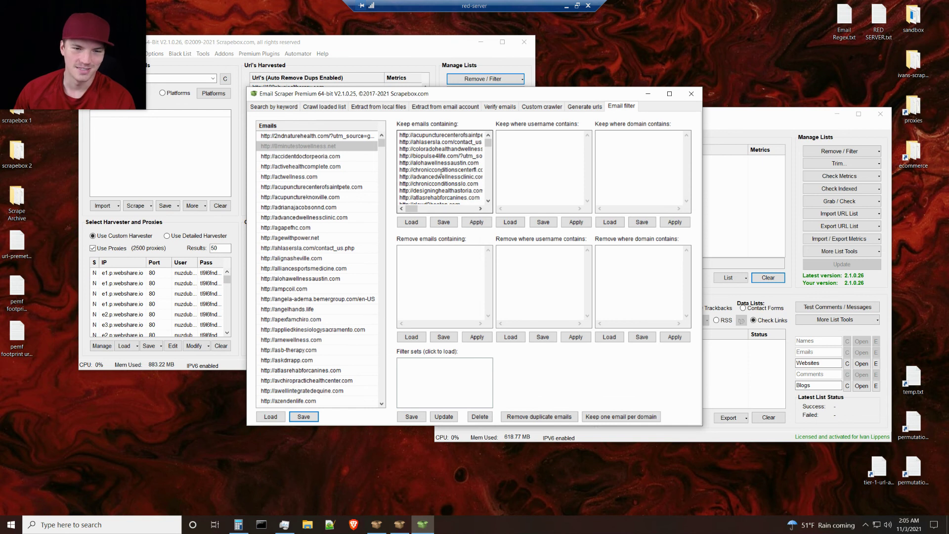
pyautogui.click(319, 276)
pyautogui.hotkey('ctrl', 'a')
pyautogui.press('Delete')
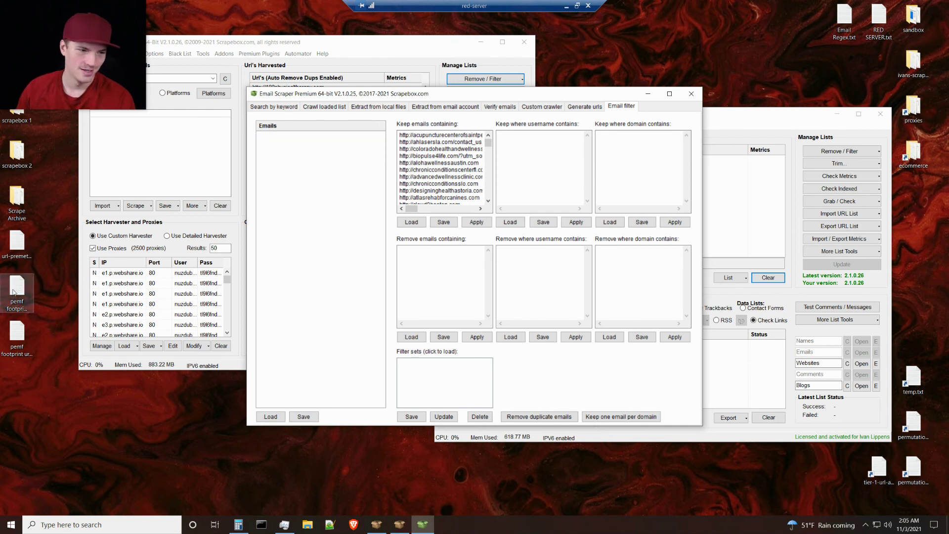
pyautogui.click(17, 341)
pyautogui.click(322, 317)
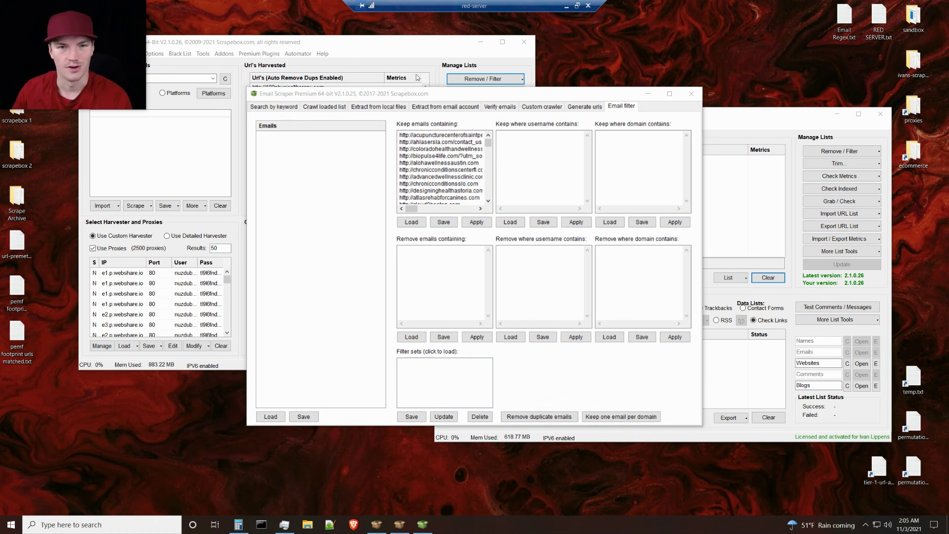
# Step: Minimize the red-server session, locate "PEMF Therapy - USA - Google Maps Scrape order.csv" in the pemf therapy folder and view its data in Excel
pyautogui.click(577, 6)
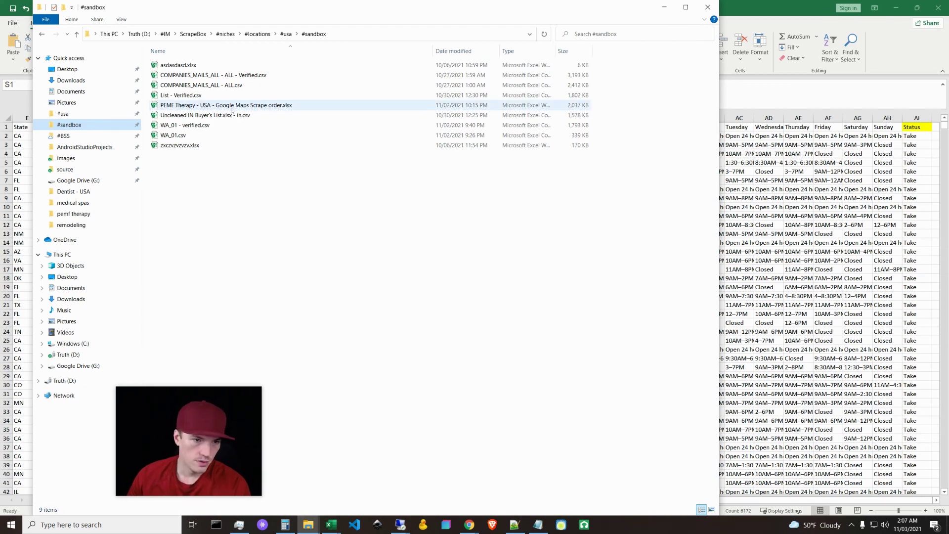
pyautogui.click(73, 215)
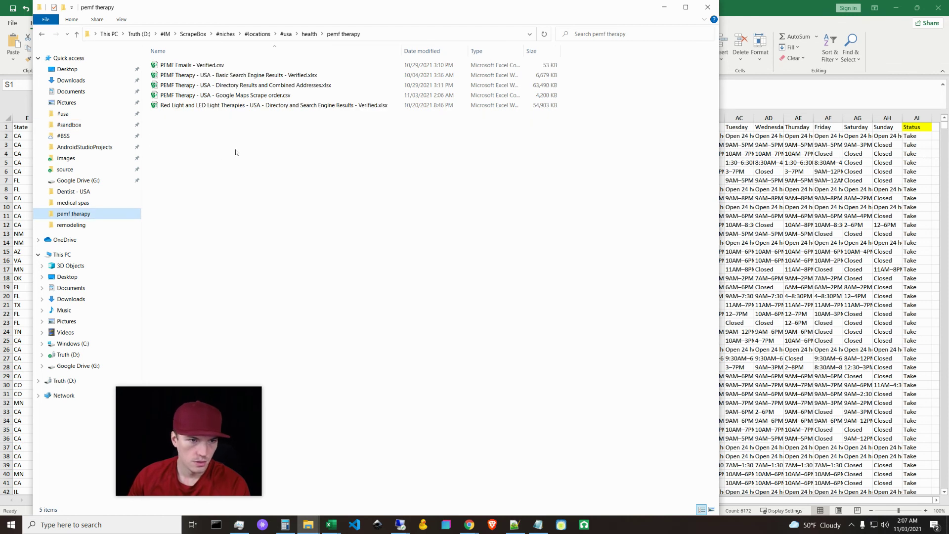
pyautogui.click(241, 95)
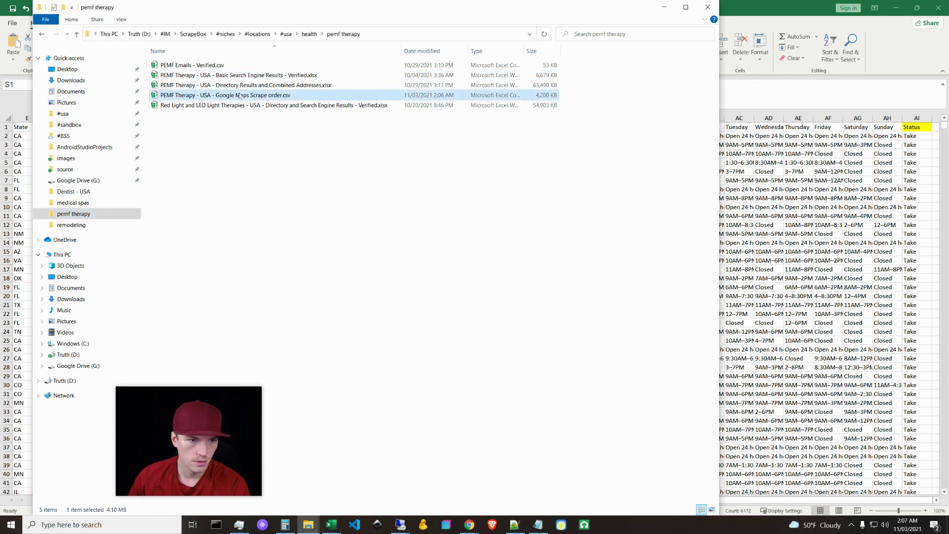
pyautogui.click(756, 13)
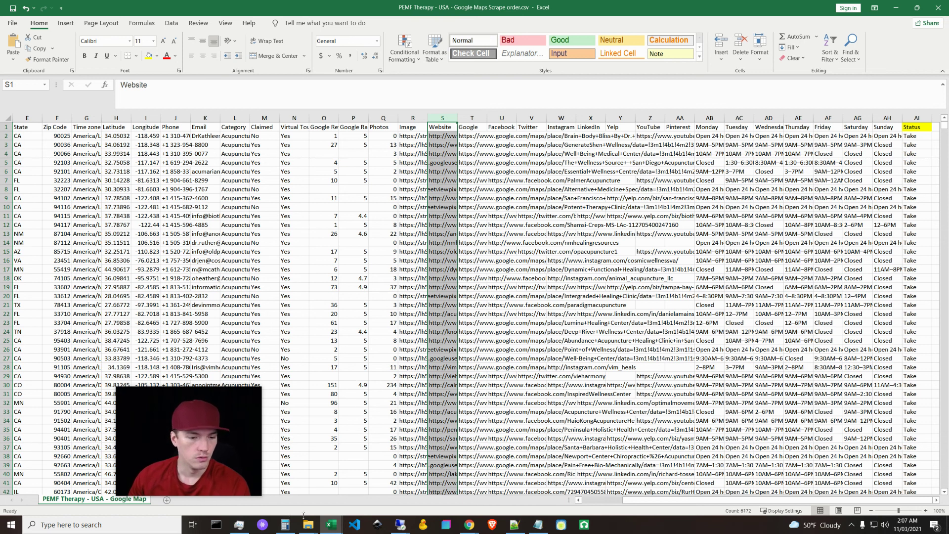
# Step: Copy "PEMF Therapy - USA - Google Maps Scrape order.csv" from the pemf therapy folder into the sandbox folder on red-server
pyautogui.moveTo(307, 529)
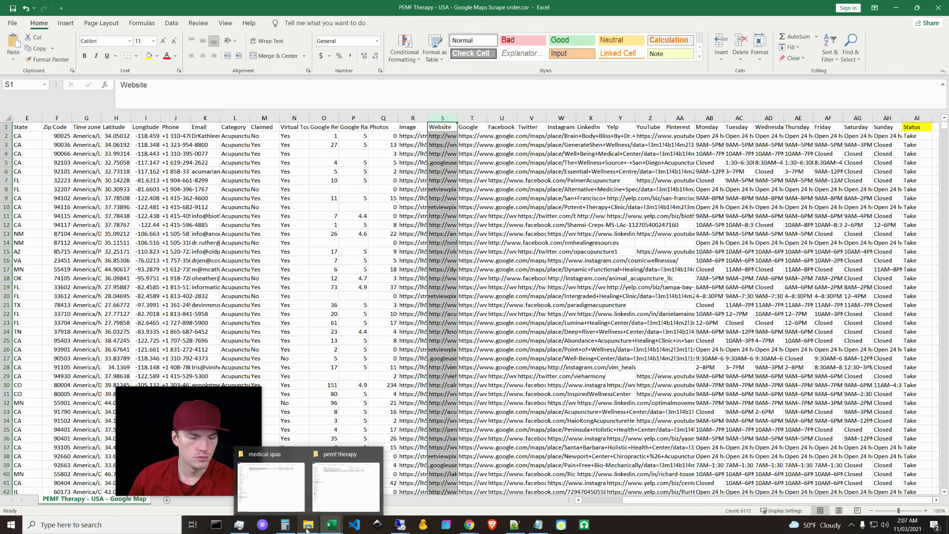
pyautogui.click(346, 483)
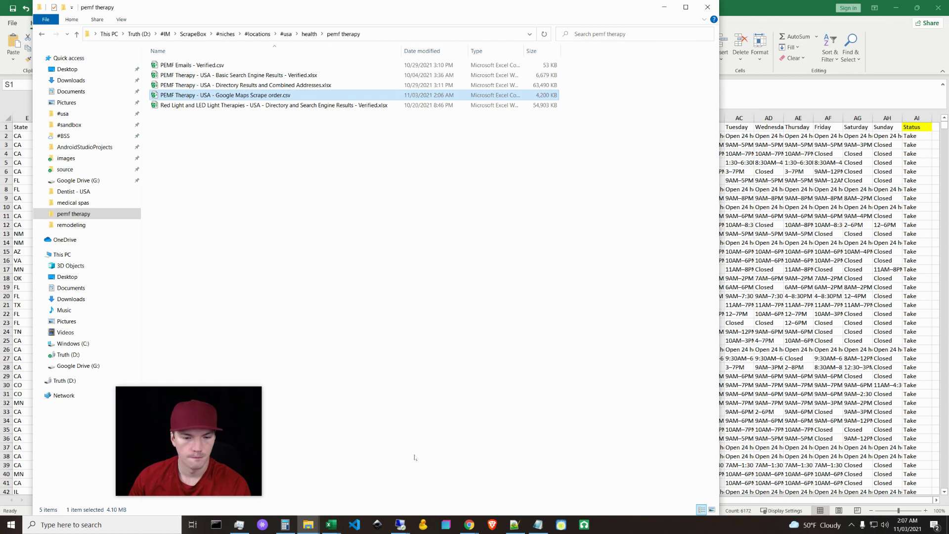
pyautogui.moveTo(400, 525)
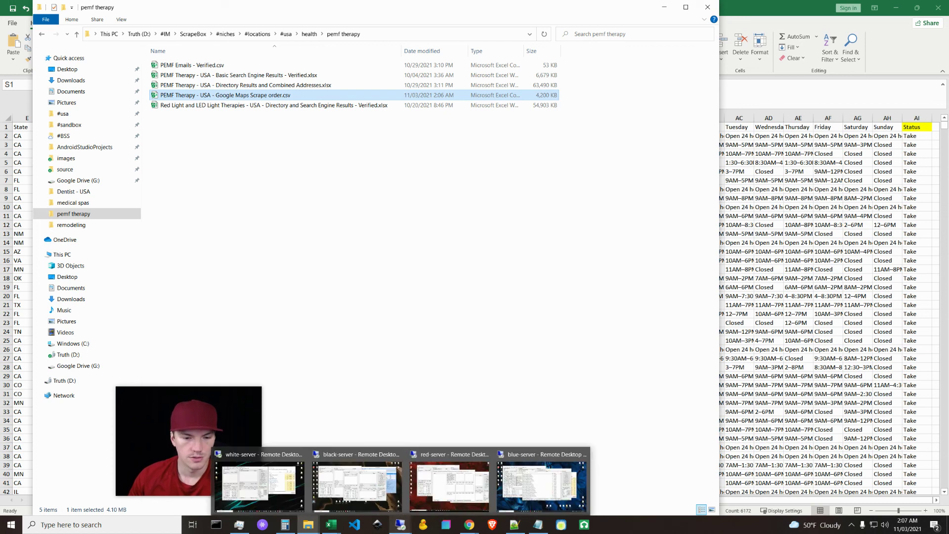
pyautogui.click(450, 479)
pyautogui.click(822, 1)
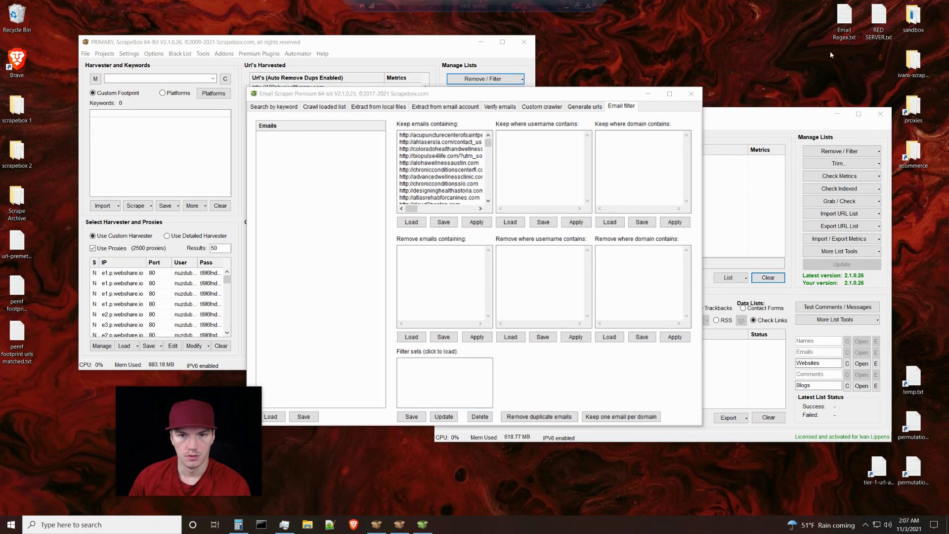
pyautogui.doubleClick(914, 15)
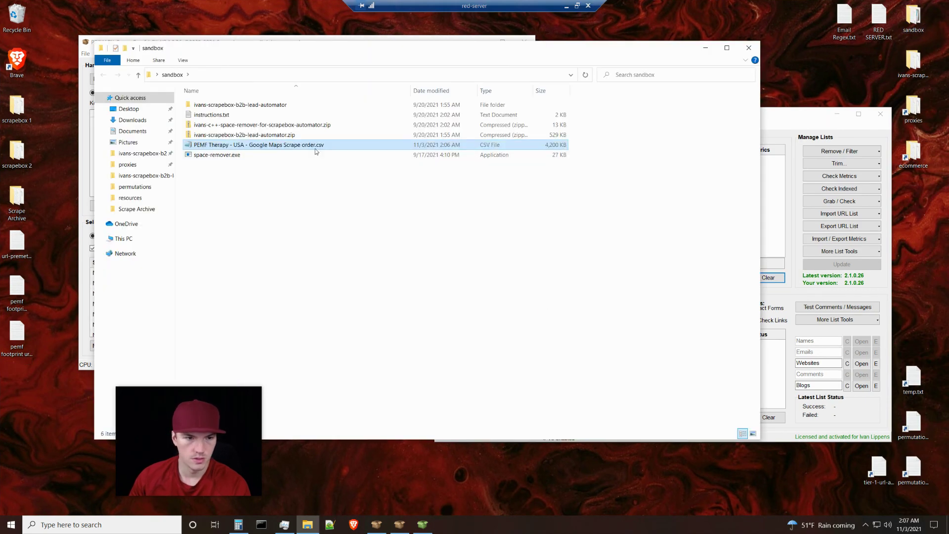
# Step: Rename the Google Maps Scrape order file's extension from csv to txt and accept the extension change
pyautogui.press('F2')
pyautogui.press('End')
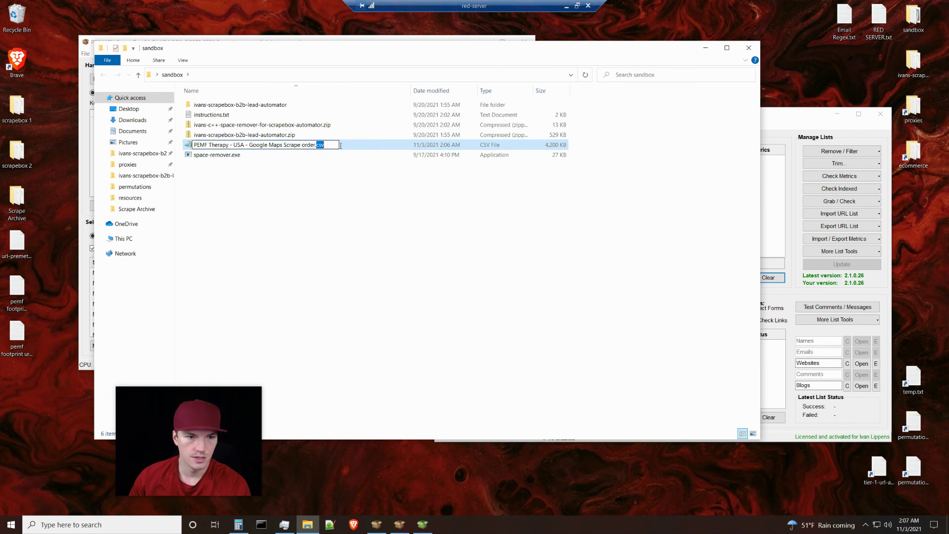
pyautogui.press('BackSpace')
pyautogui.press('BackSpace')
pyautogui.press('BackSpace')
pyautogui.write('txt')
pyautogui.press('Return')
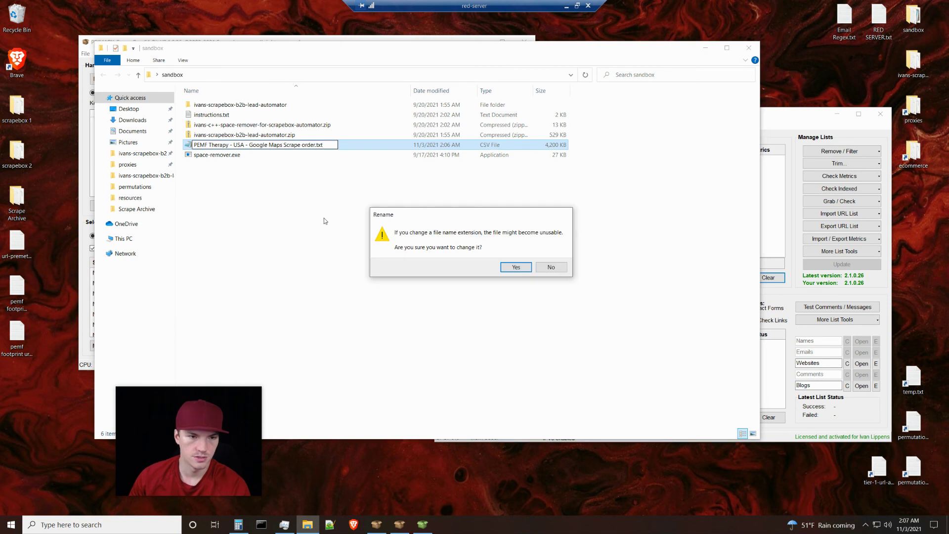
pyautogui.click(515, 267)
# Step: Move the renamed Google Maps Scrape order text file onto the desktop, close the sandbox folder and reposition the file's icon
pyautogui.moveTo(277, 152); pyautogui.dragTo(49, 417)
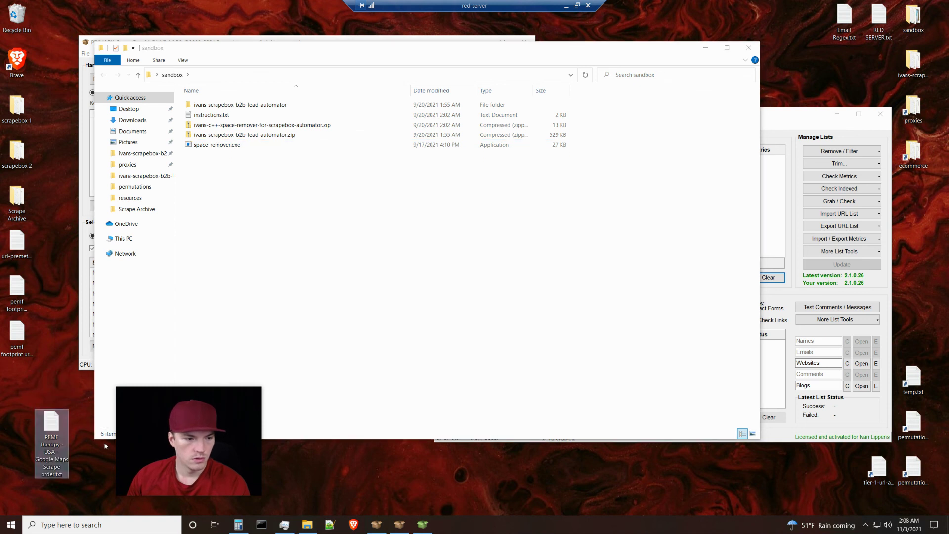
pyautogui.click(749, 48)
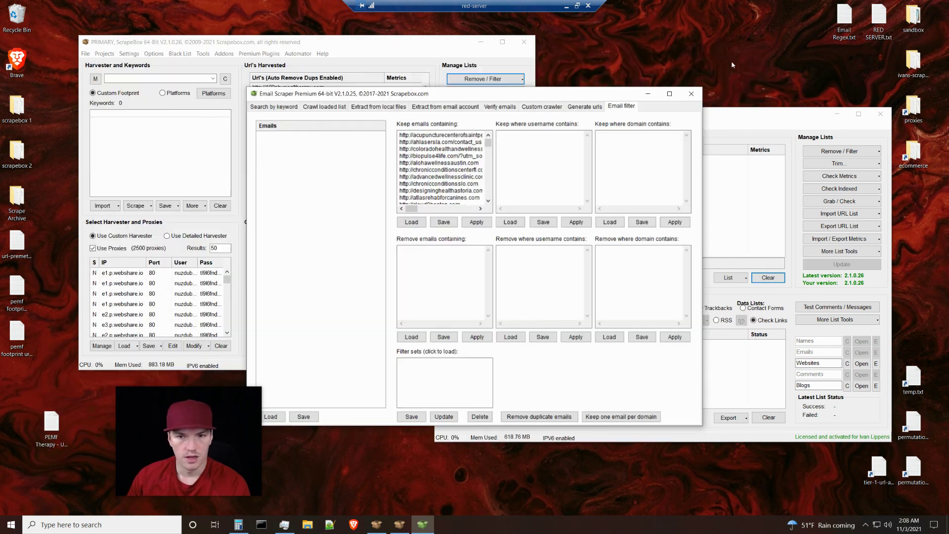
pyautogui.moveTo(52, 425); pyautogui.dragTo(85, 398)
# Step: Open the Google Maps Scrape order text file in Notepad, examine its comma-separated rows, close it and select the file
pyautogui.doubleClick(84, 398)
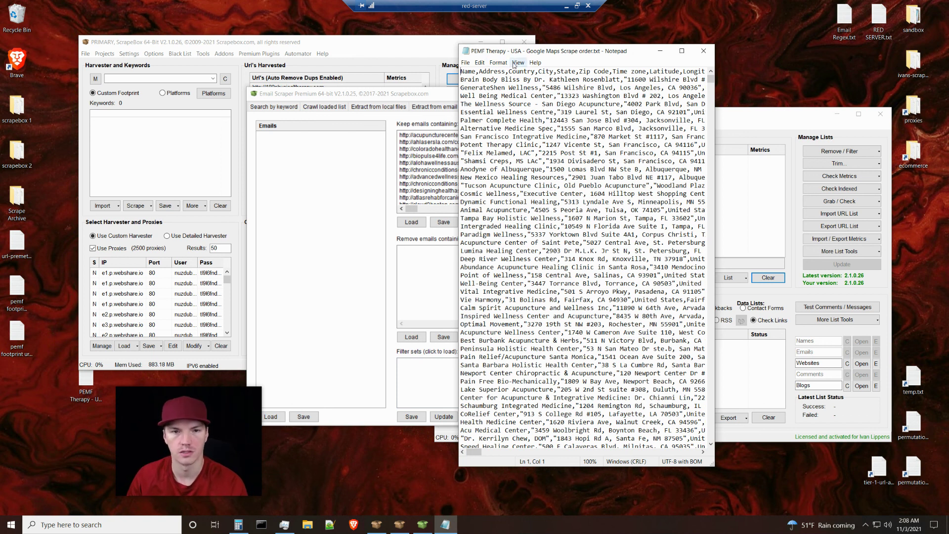
pyautogui.click(704, 50)
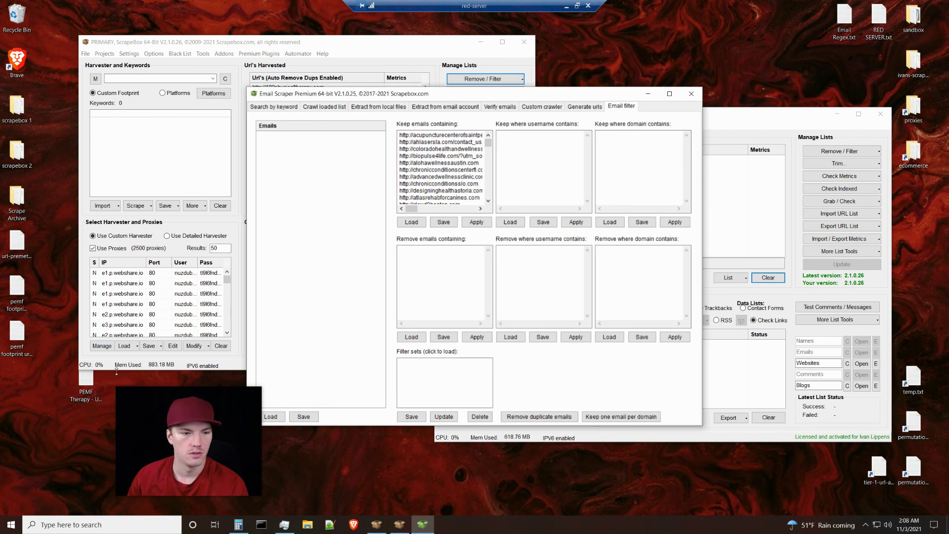
pyautogui.click(83, 391)
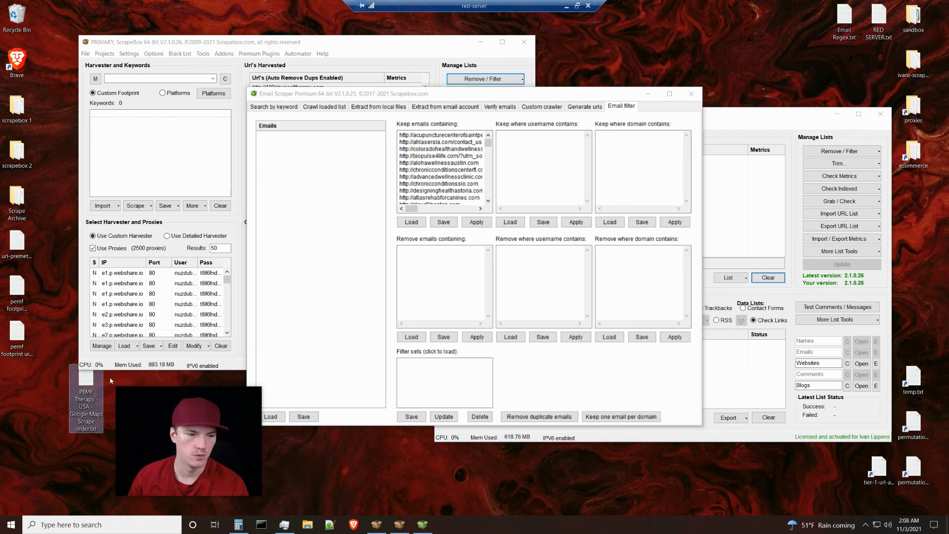
pyautogui.moveTo(93, 392)
pyautogui.mouseDown()
pyautogui.moveTo(26, 395)
pyautogui.moveTo(92, 390)
pyautogui.mouseUp()
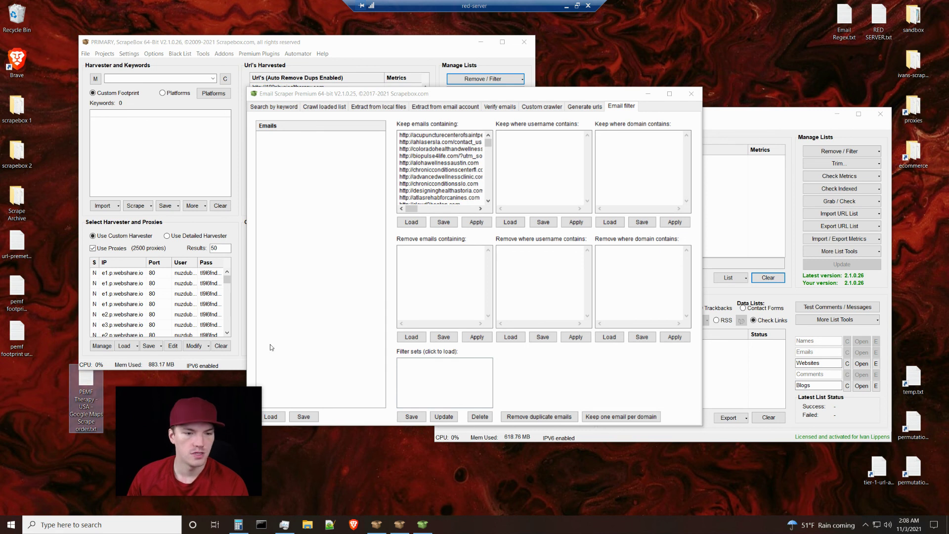
pyautogui.click(271, 417)
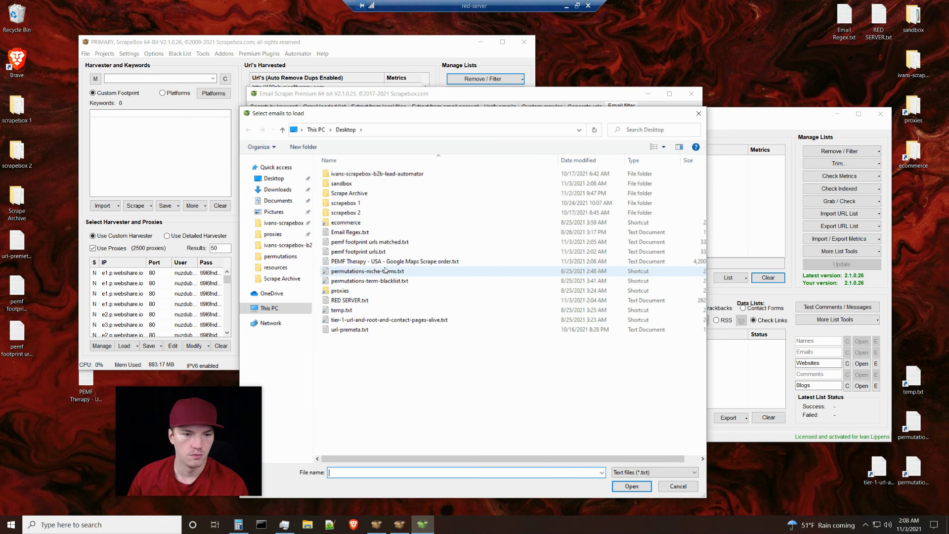
pyautogui.click(394, 262)
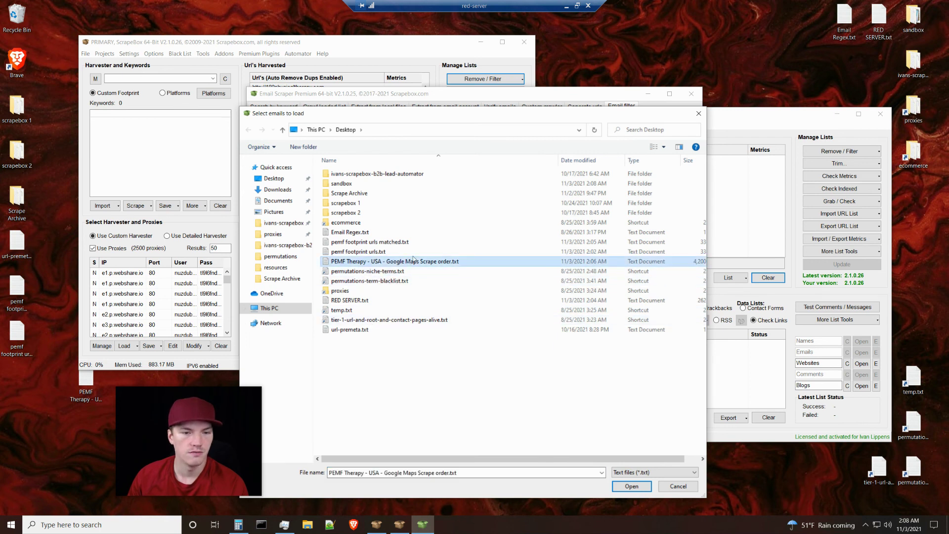
pyautogui.click(632, 486)
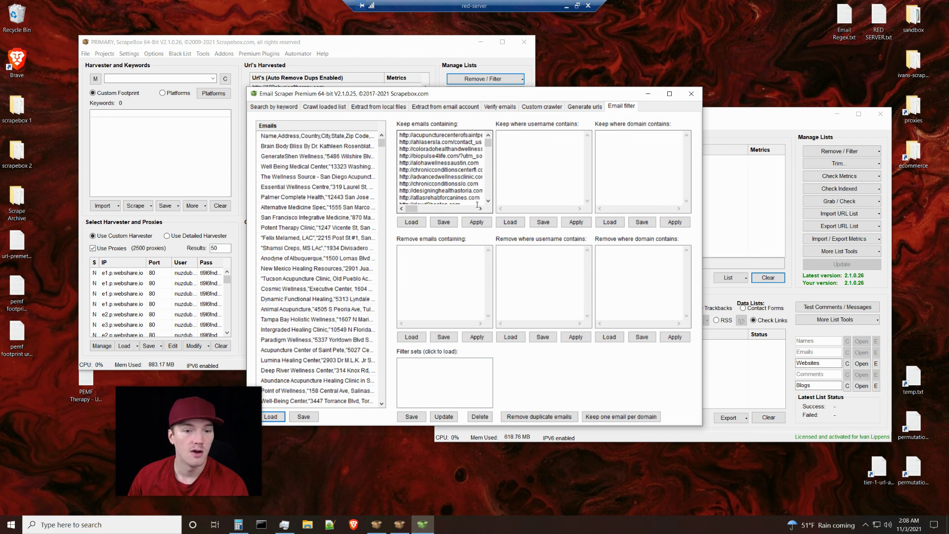
# Step: Filter the loaded scrape rows to keep only those containing the footprint URLs, and return the red-server session to full screen
pyautogui.click(478, 223)
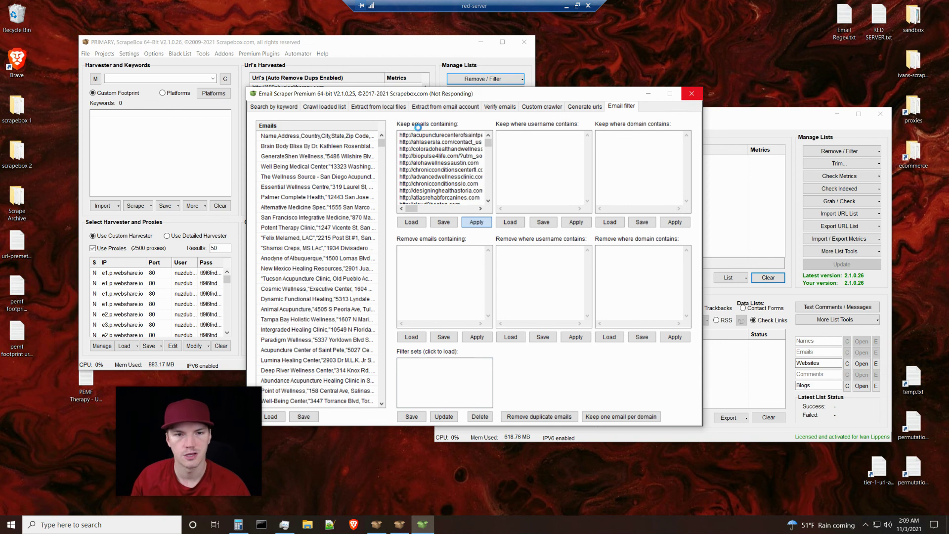
pyautogui.click(577, 6)
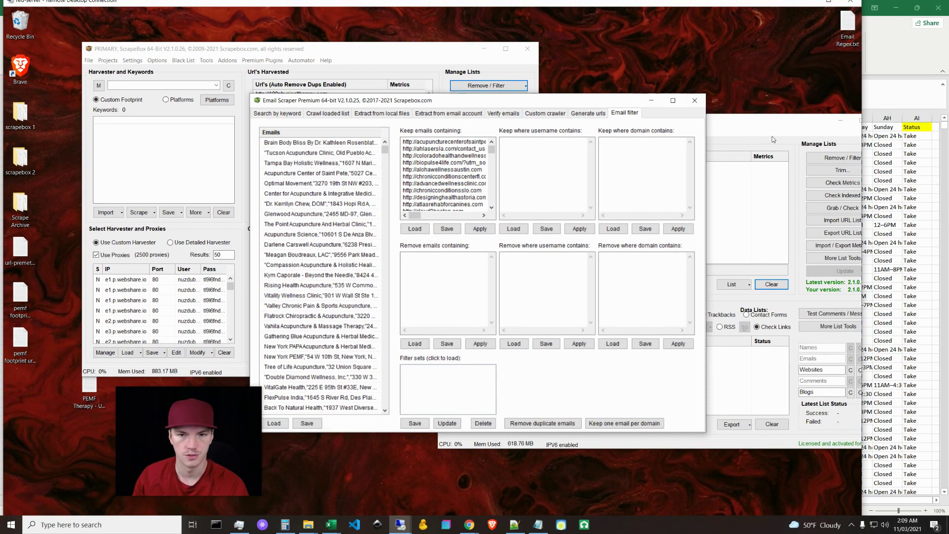
pyautogui.click(828, 5)
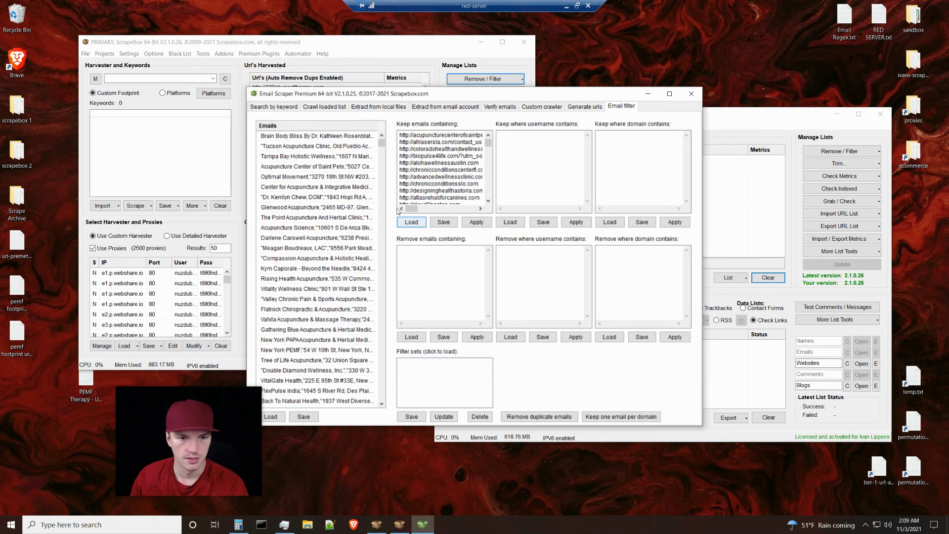
# Step: Open the Google Maps Scrape order text file in Notepad, check its total number of lines and close it
pyautogui.click(258, 43)
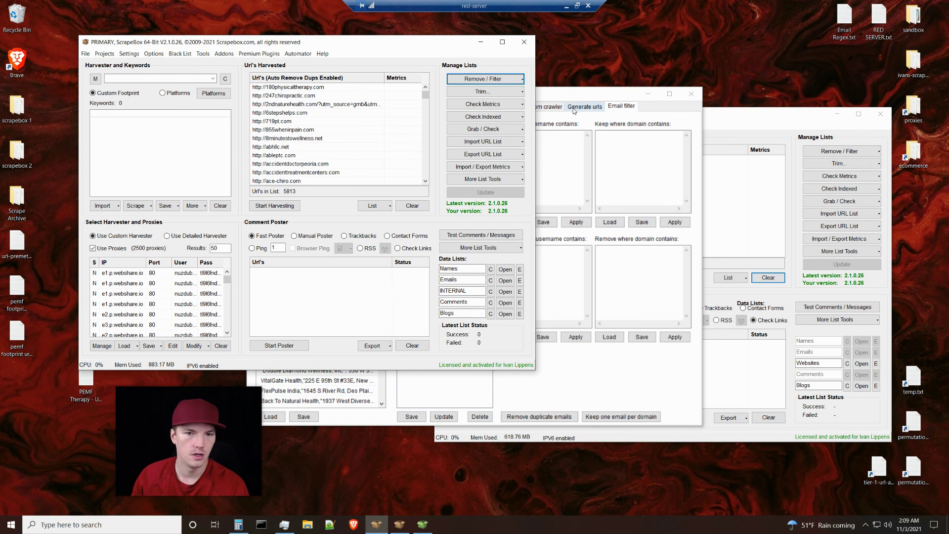
pyautogui.doubleClick(86, 381)
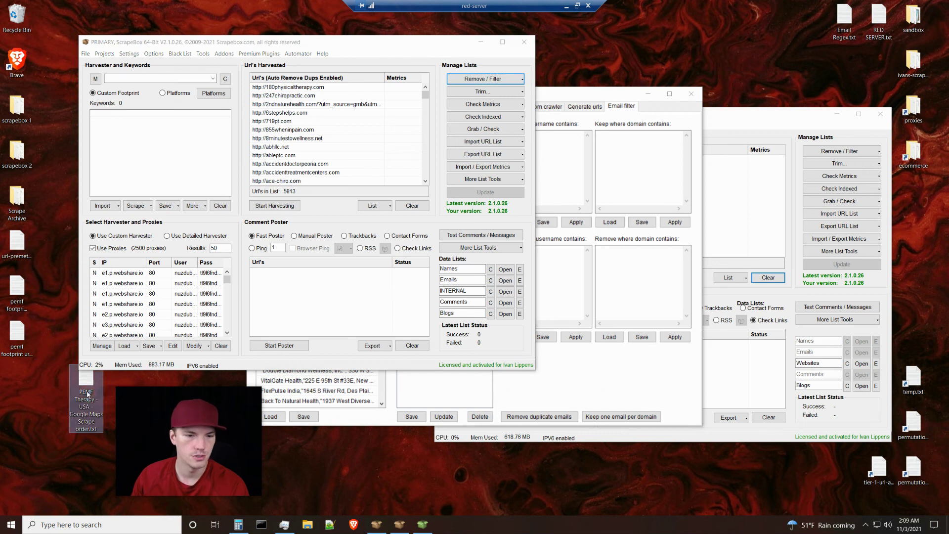
pyautogui.hotkey('ctrl', 'a')
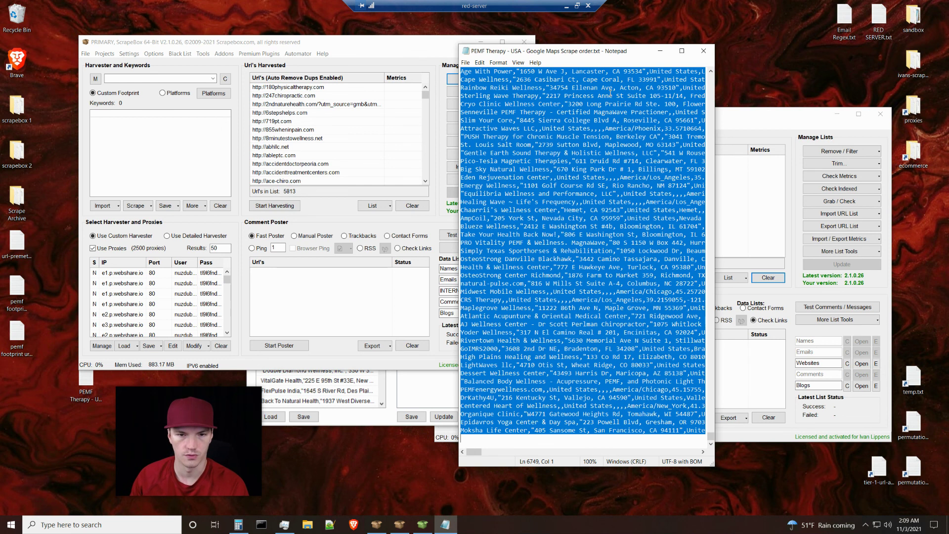
pyautogui.click(704, 51)
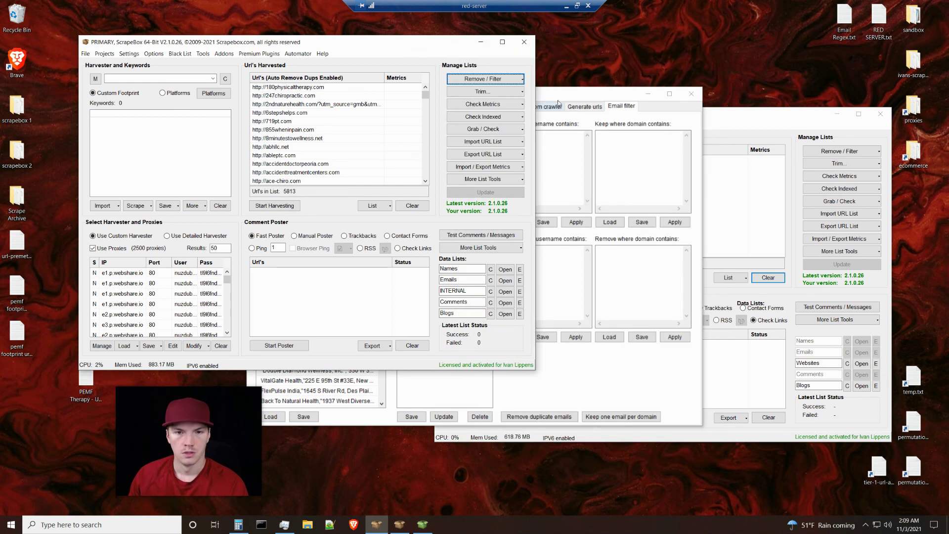
# Step: Save the filtered rows over "pemf footprint urls matched.txt" on the desktop and confirm replacing the file
pyautogui.click(544, 168)
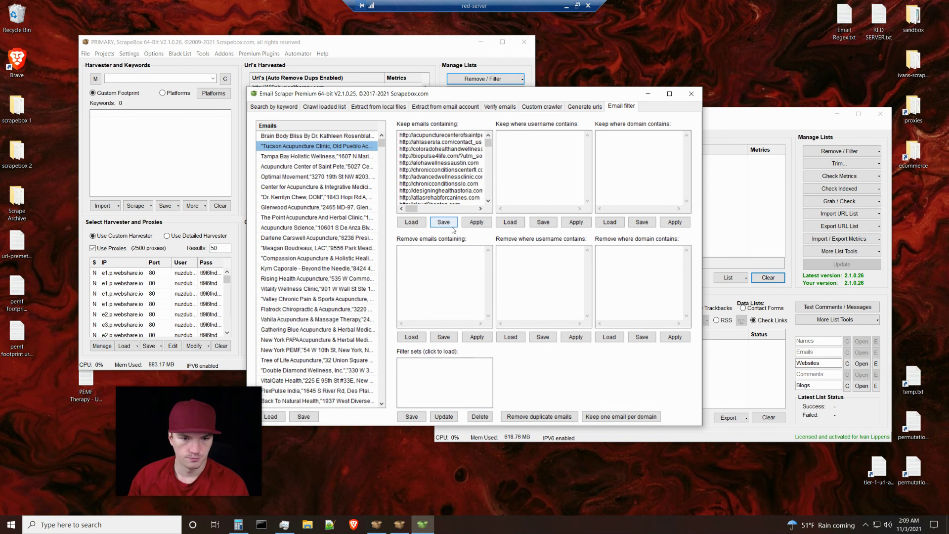
pyautogui.click(303, 417)
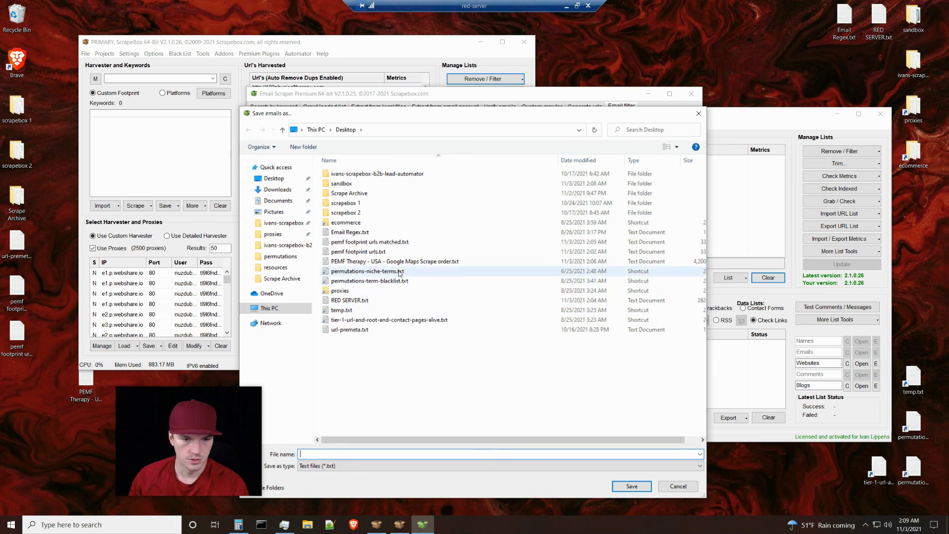
pyautogui.click(376, 242)
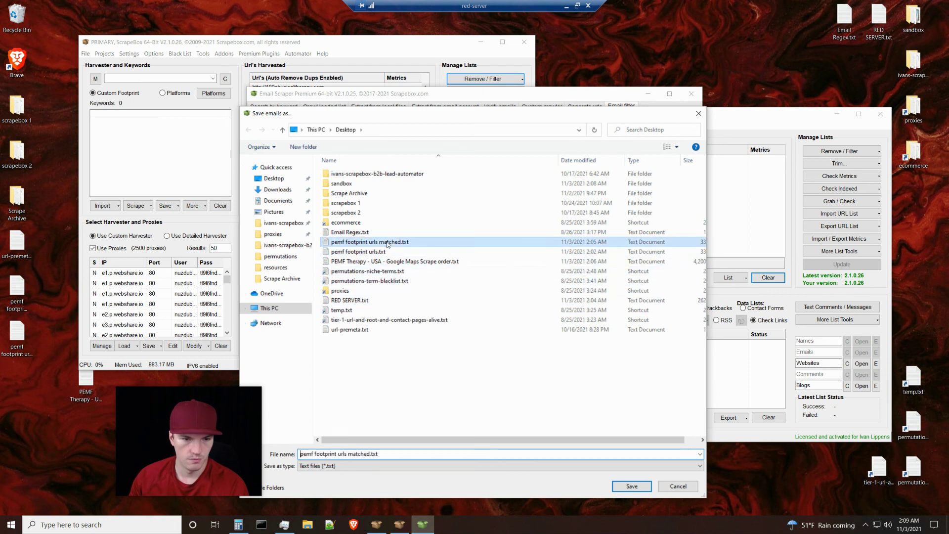
pyautogui.click(632, 486)
pyautogui.click(501, 266)
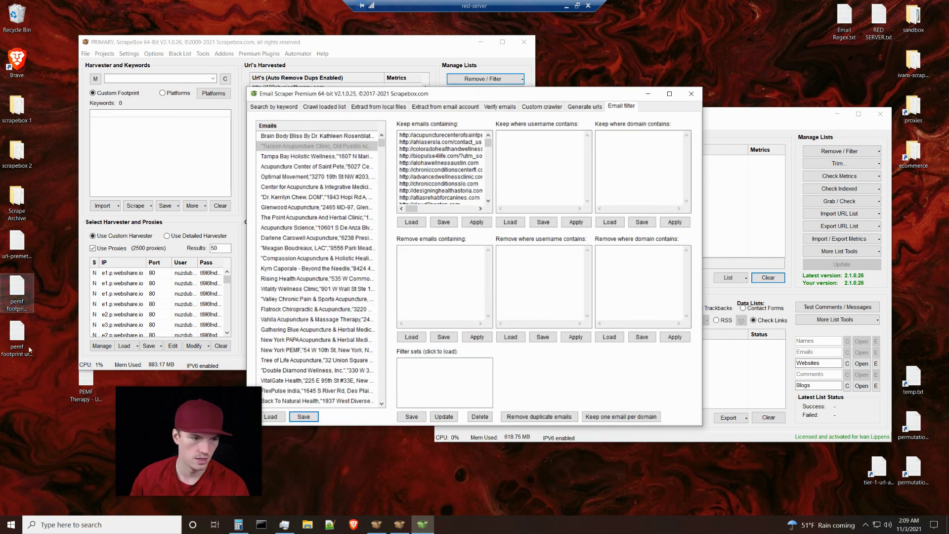
# Step: Open "pemf footprint urls matched.txt" in Notepad, check its rows and total number of lines, and close it
pyautogui.click(15, 340)
pyautogui.doubleClick(15, 340)
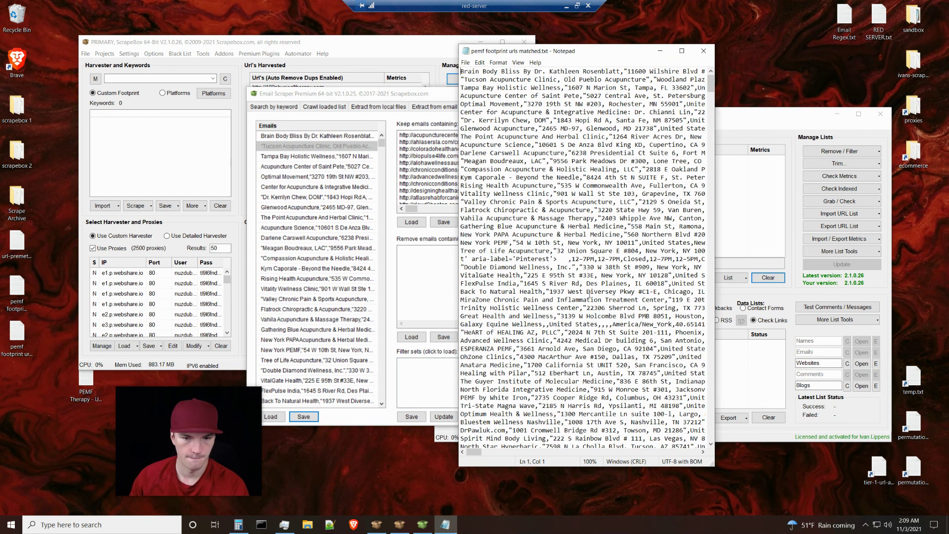
pyautogui.hotkey('ctrl', 'a')
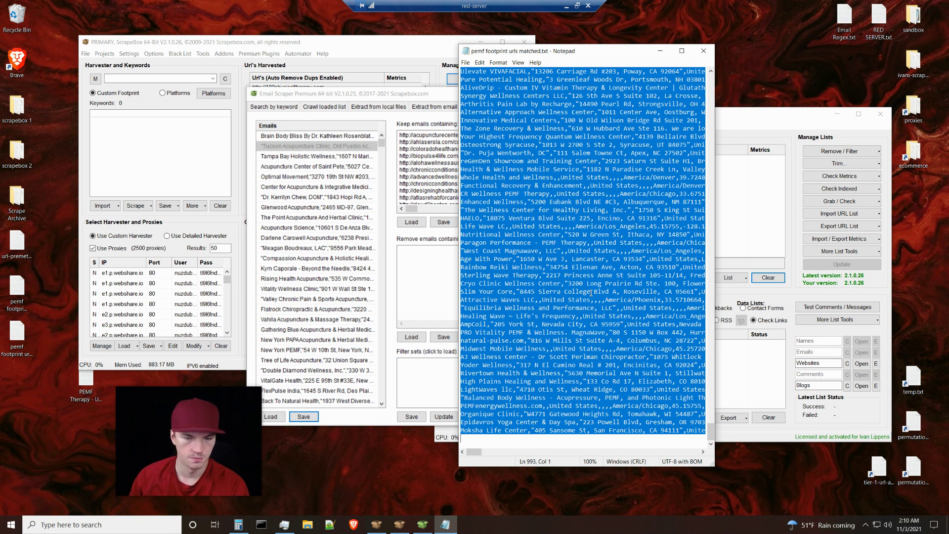
pyautogui.click(704, 52)
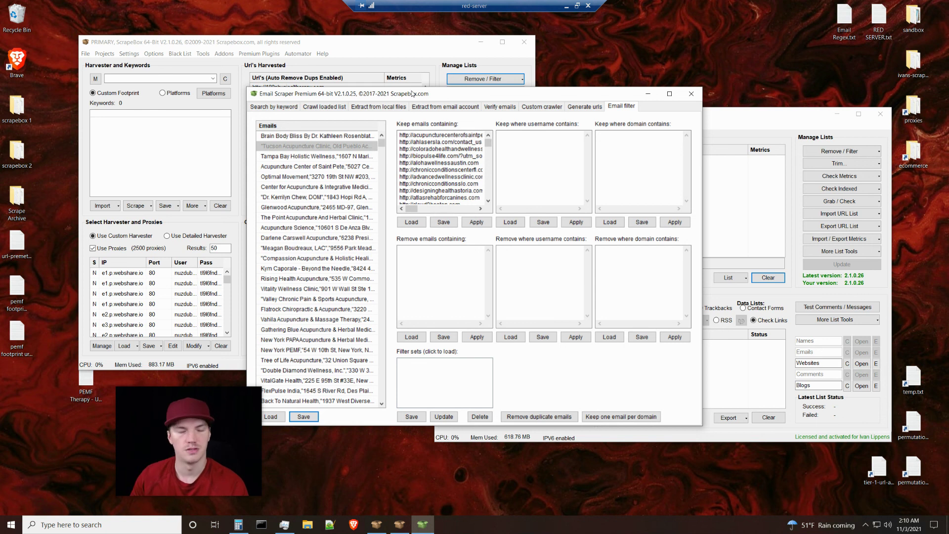
# Step: Compare ScrapeBox's Remove / Filter options for harvested URLs with the Email Scraper's keep and remove filters
pyautogui.moveTo(230, 443); pyautogui.dragTo(105, 50)
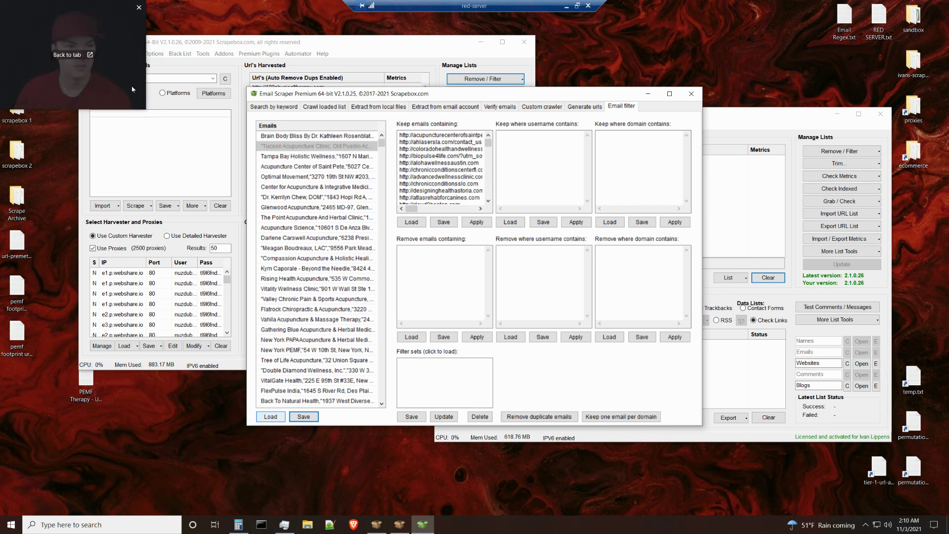
pyautogui.click(237, 162)
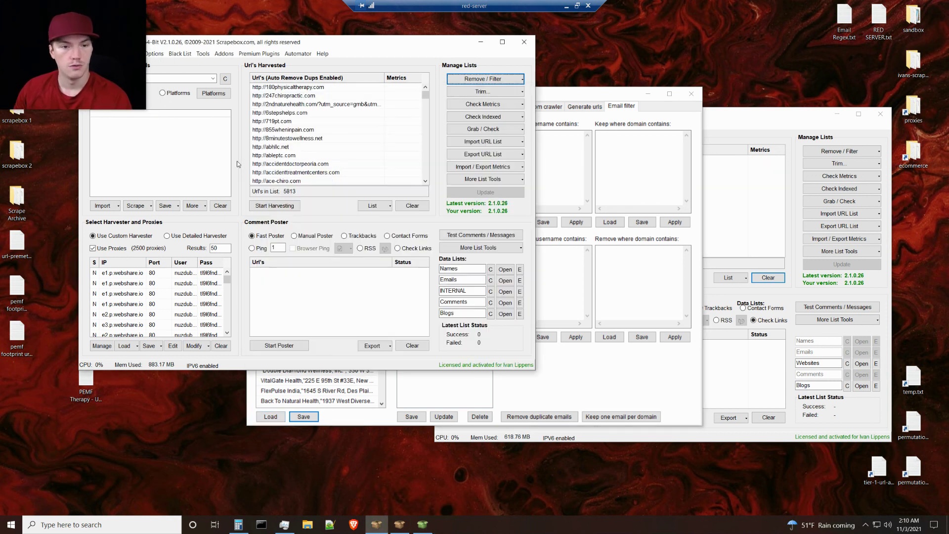
pyautogui.click(573, 93)
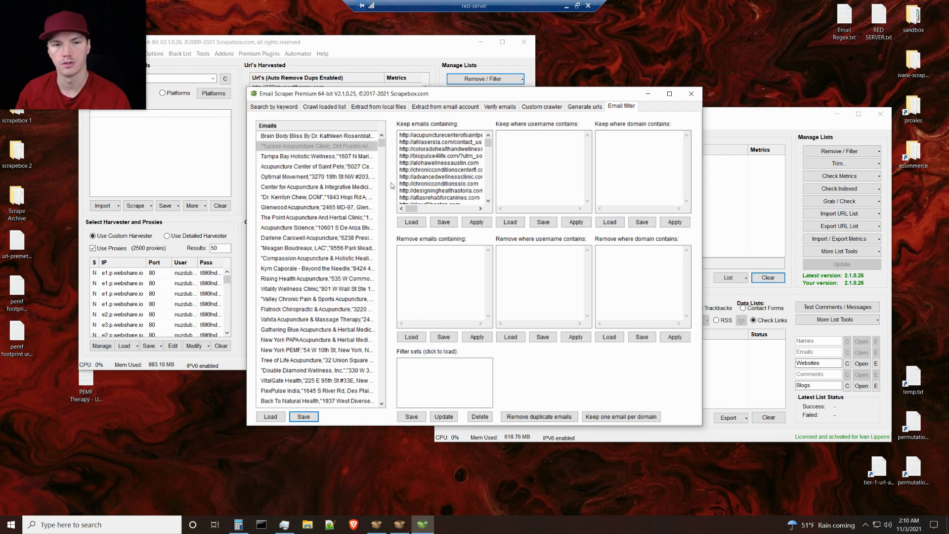
pyautogui.hotkey('alt', 'Tab')
pyautogui.click(491, 83)
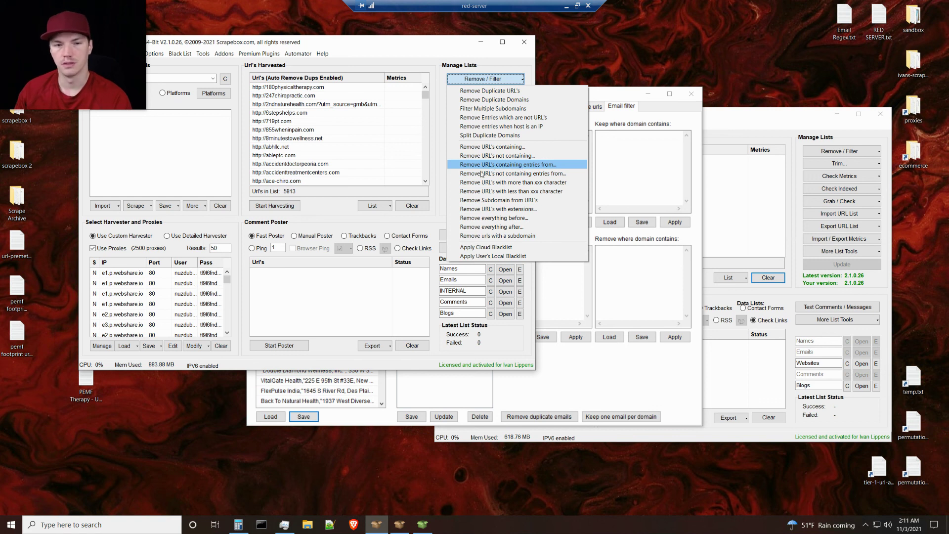
pyautogui.click(438, 149)
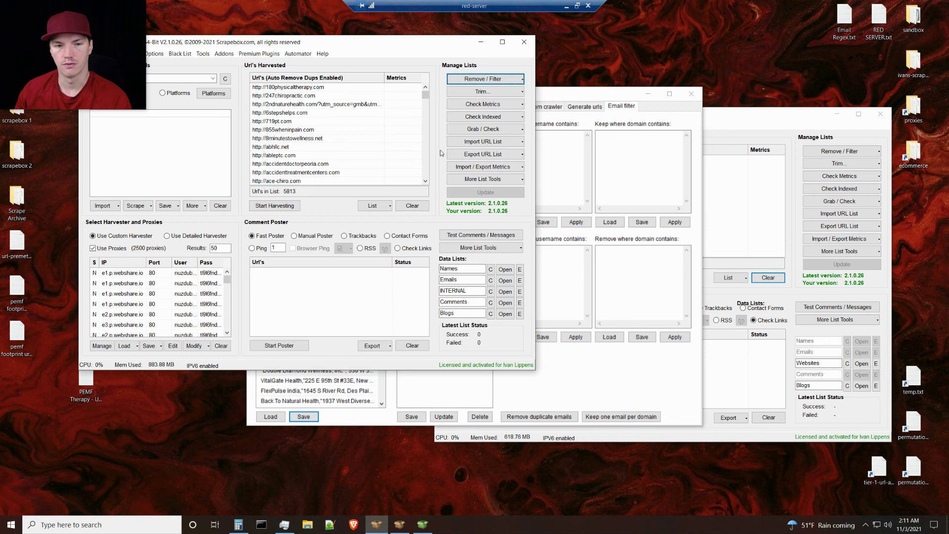
pyautogui.click(588, 95)
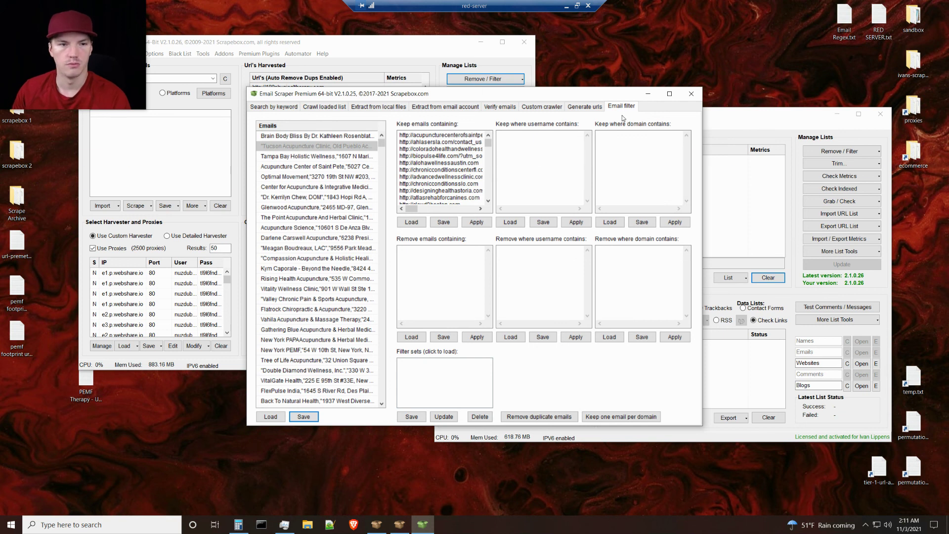
pyautogui.click(401, 55)
pyautogui.click(486, 78)
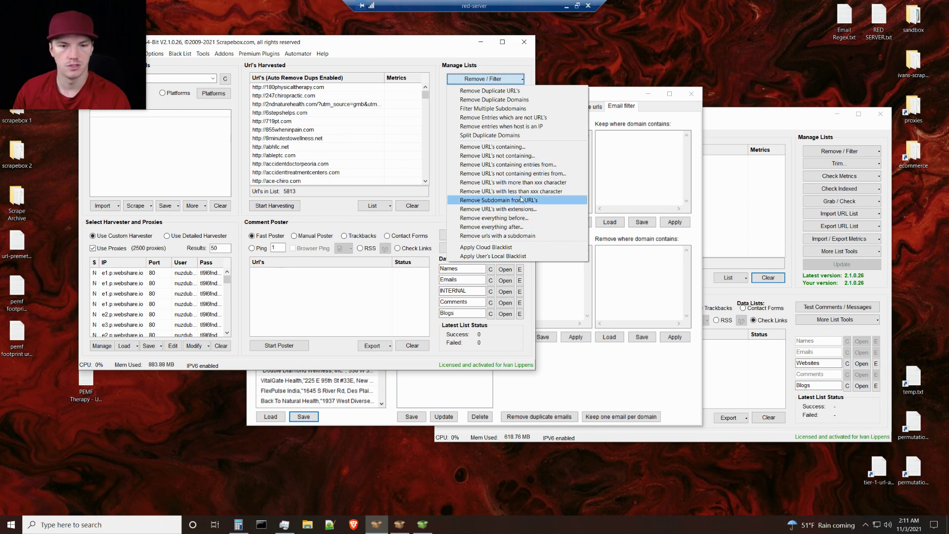
pyautogui.click(620, 94)
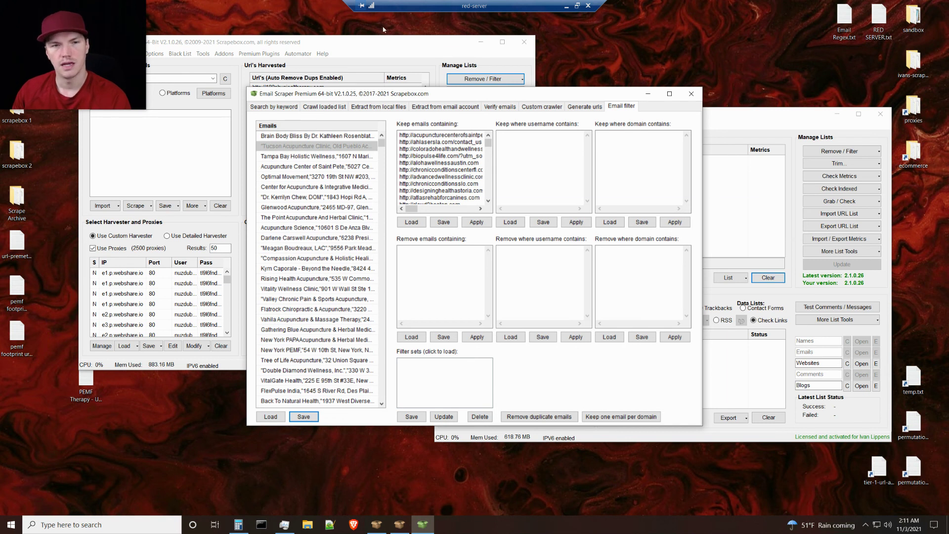
pyautogui.click(395, 44)
pyautogui.click(492, 79)
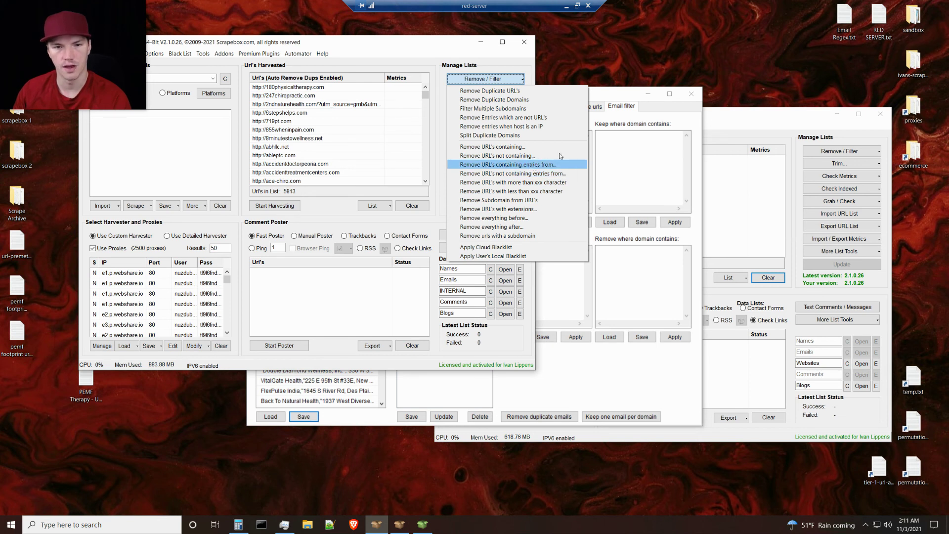
pyautogui.click(613, 107)
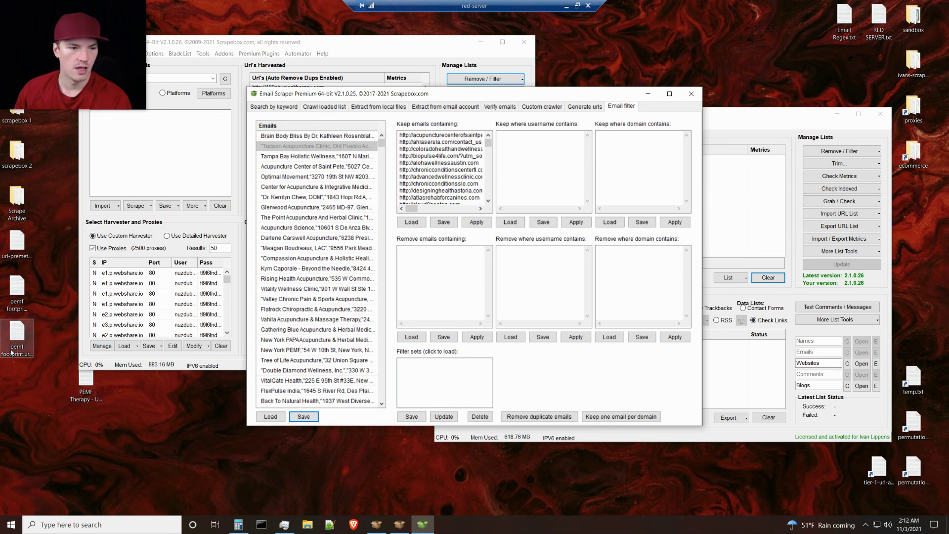
pyautogui.click(30, 358)
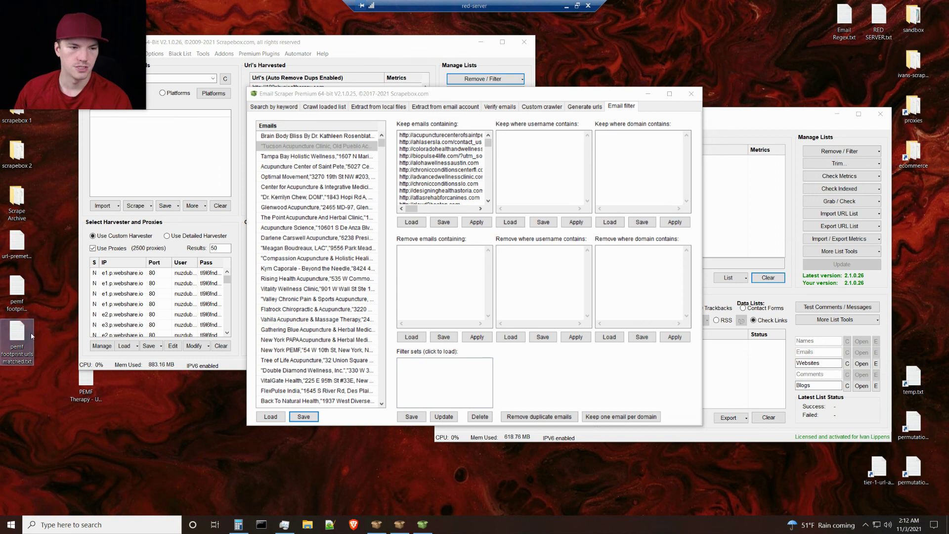
pyautogui.click(391, 197)
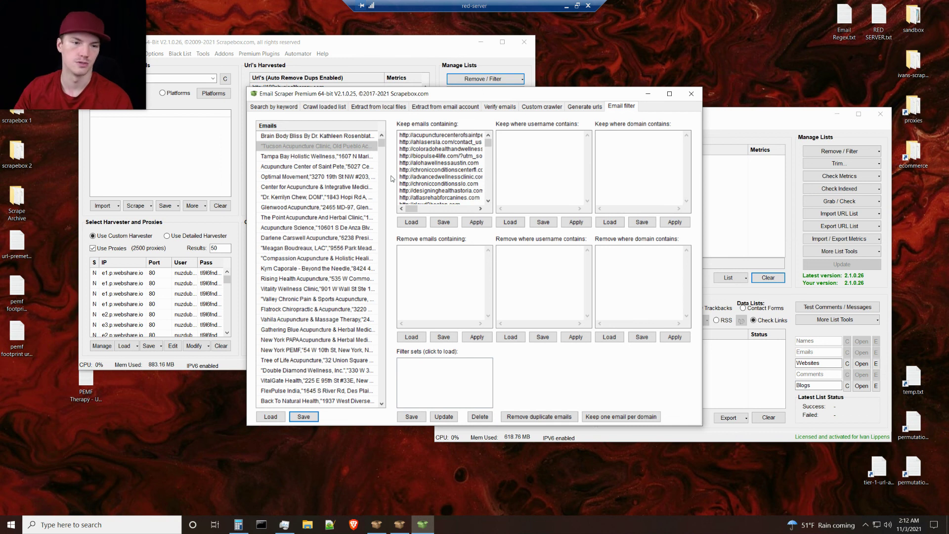
pyautogui.click(405, 46)
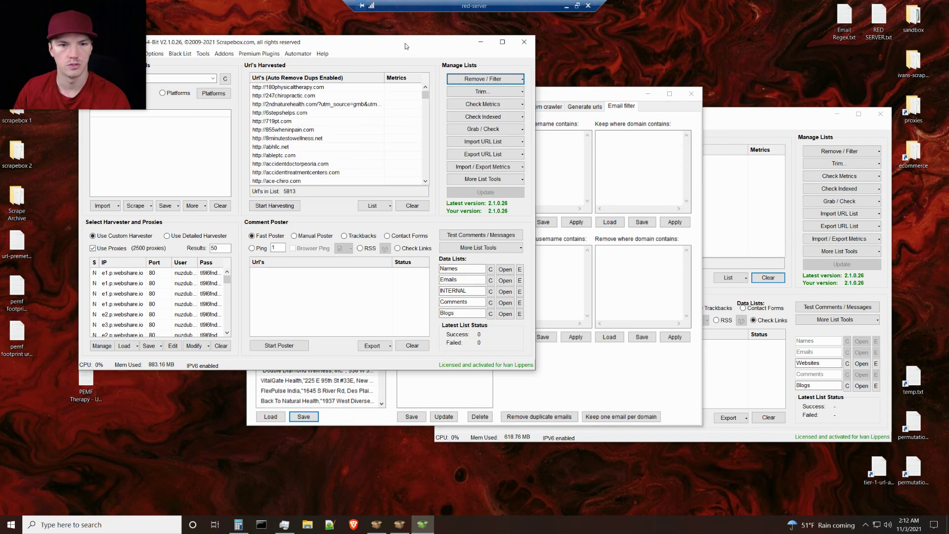
pyautogui.click(563, 96)
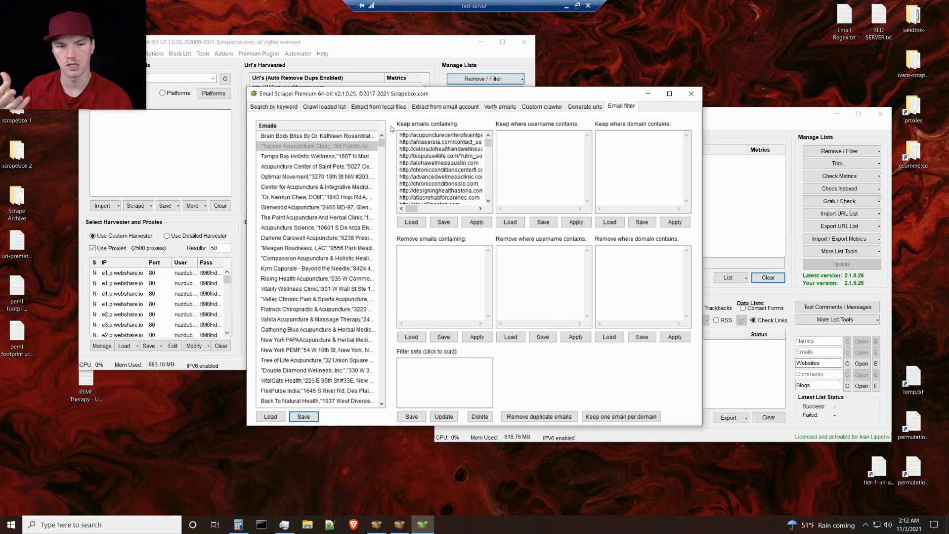
# Step: Take the red-server remote session out of full screen to reach the local desktop
pyautogui.click(577, 5)
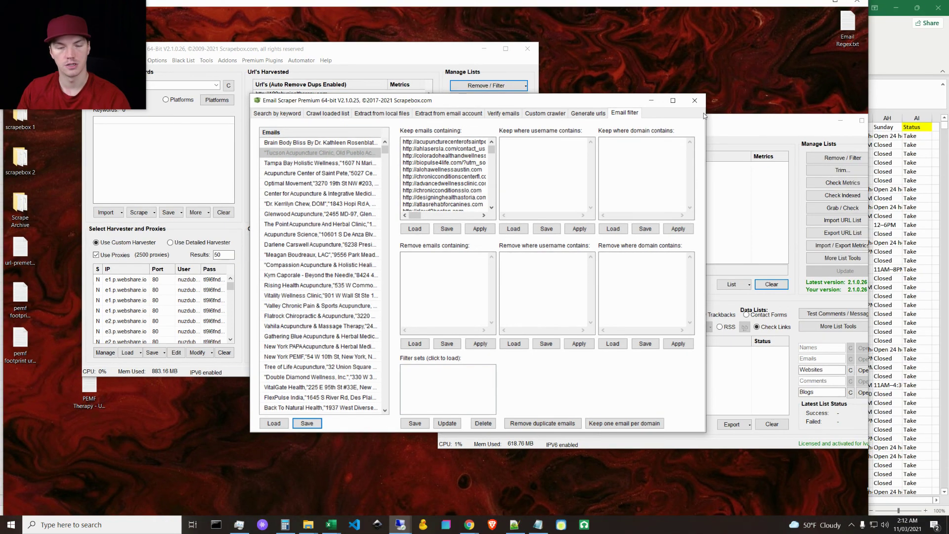